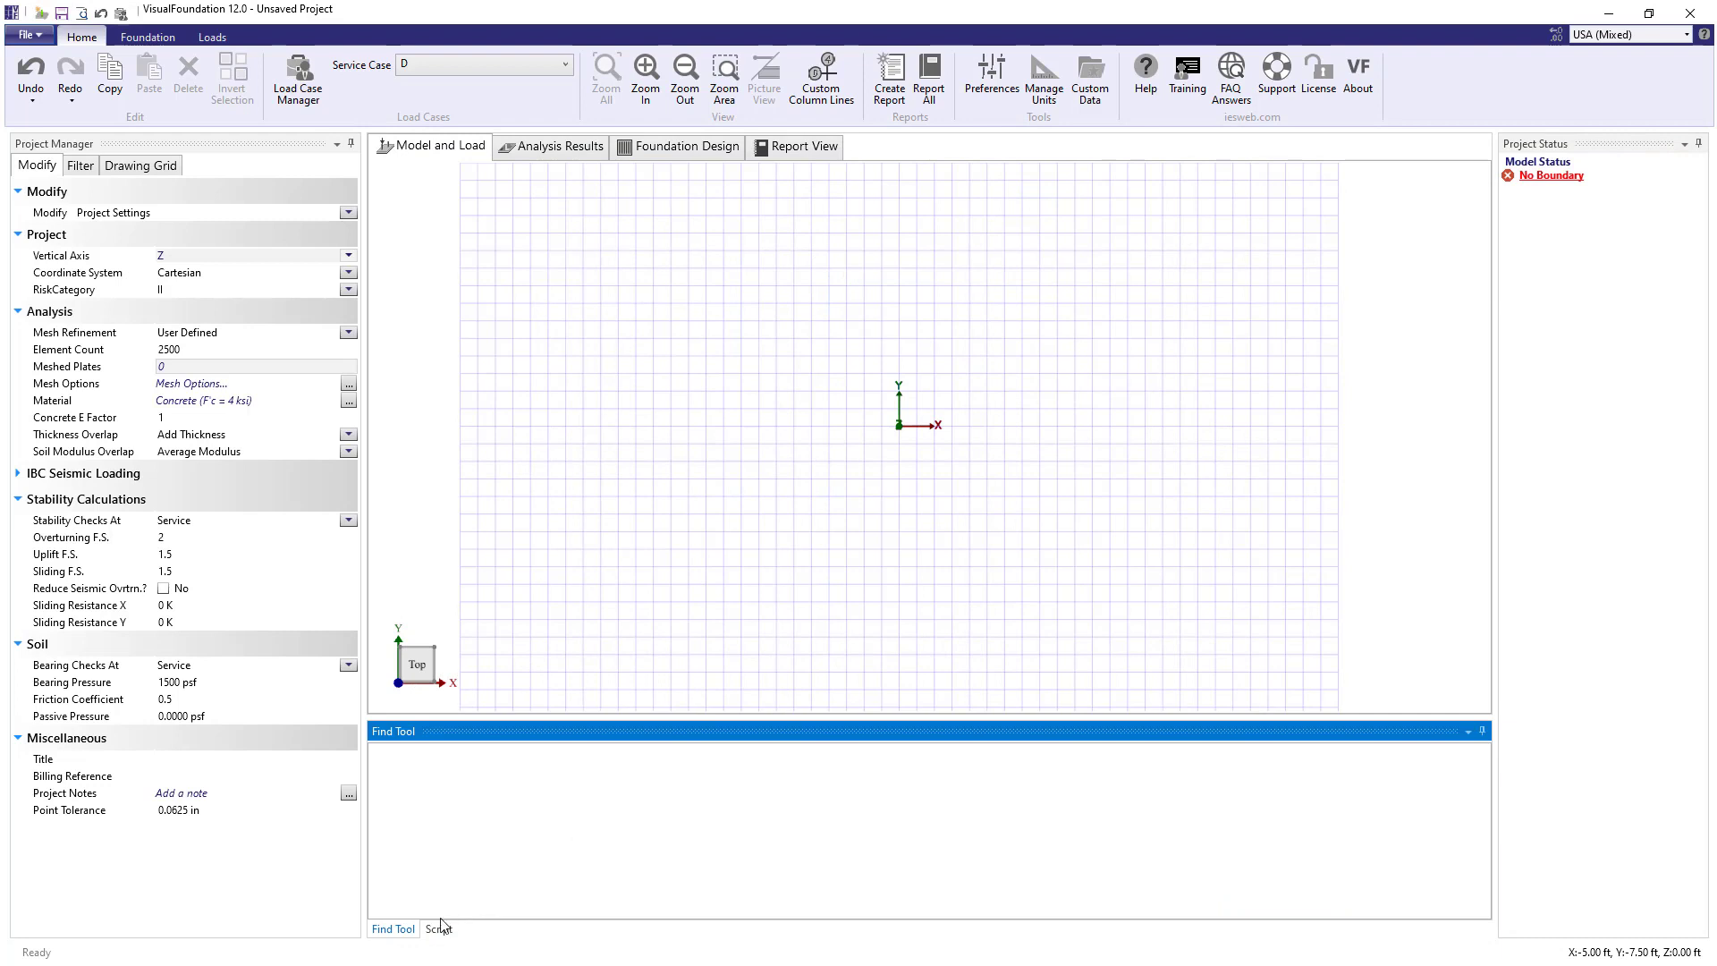
- Show the script console and set the project units to Kips & Feet
click(438, 929)
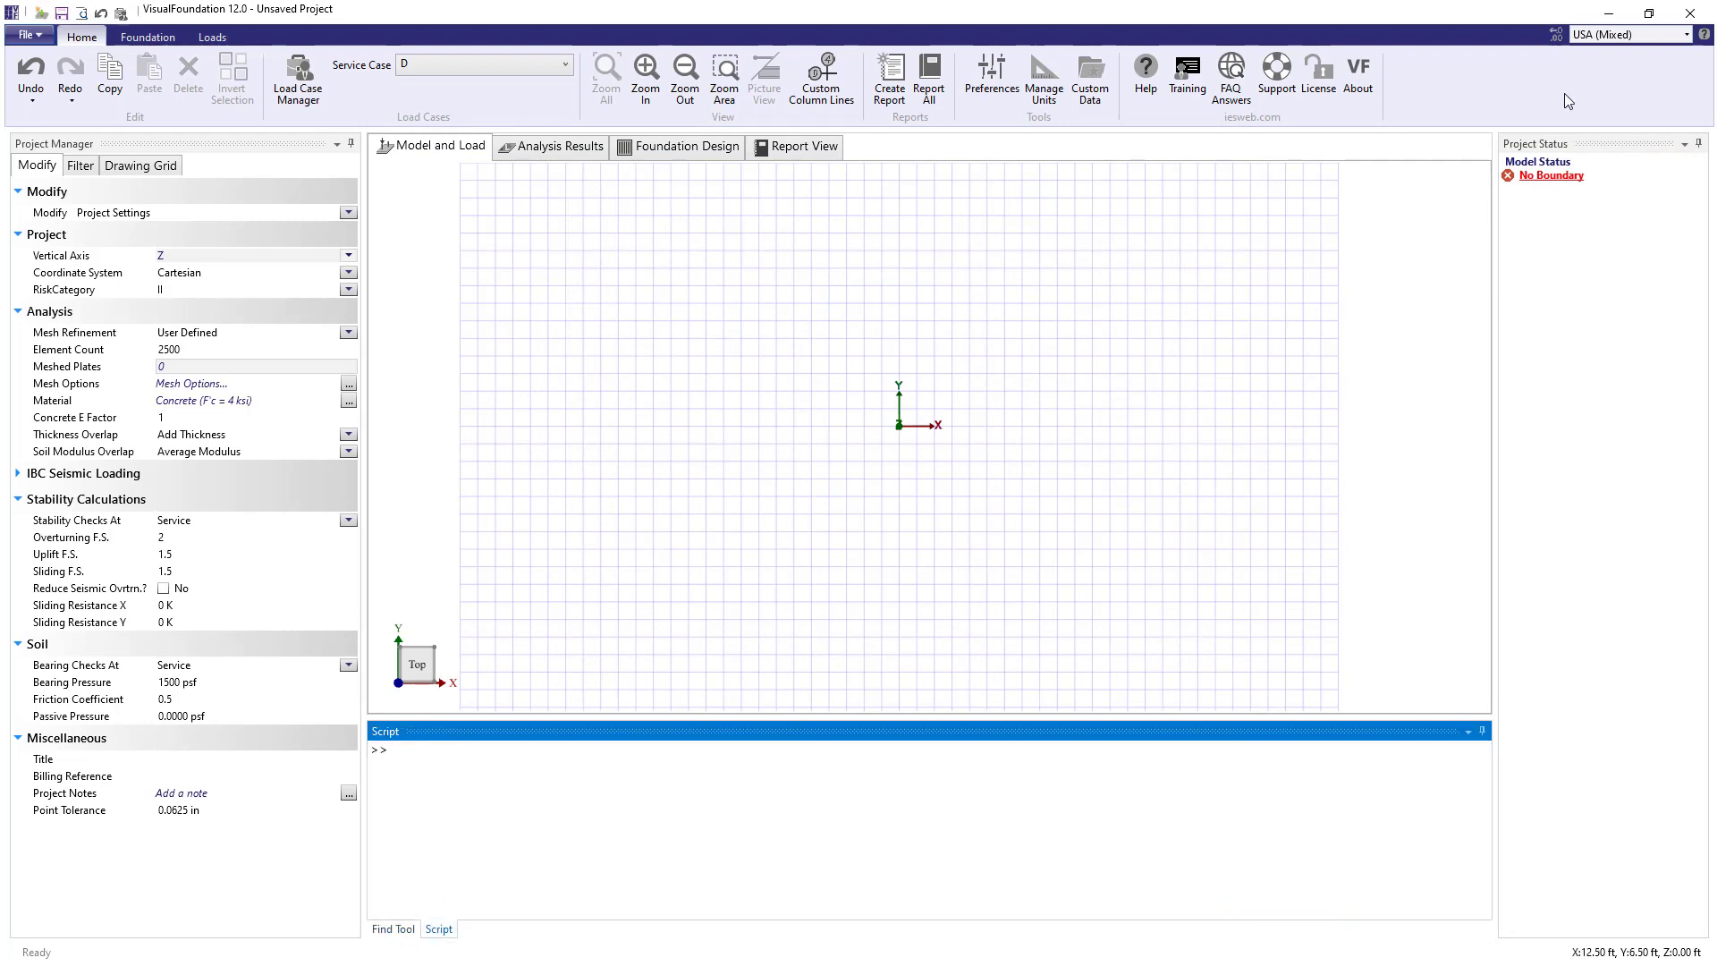
click(1624, 36)
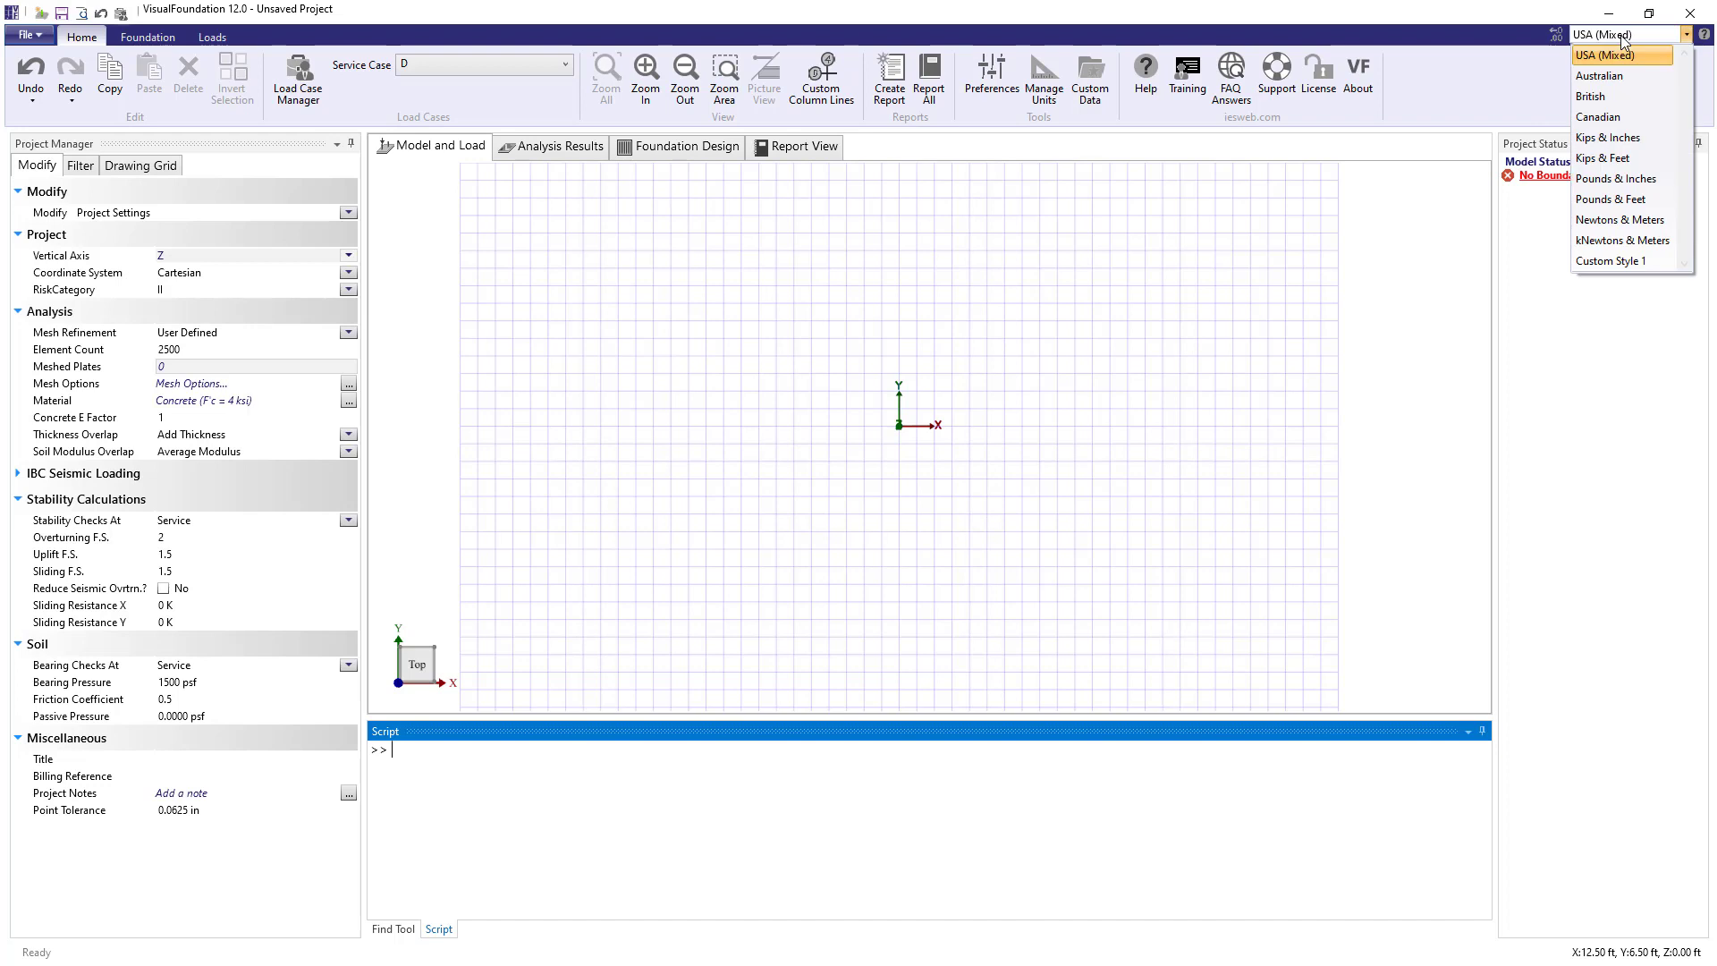
click(1620, 164)
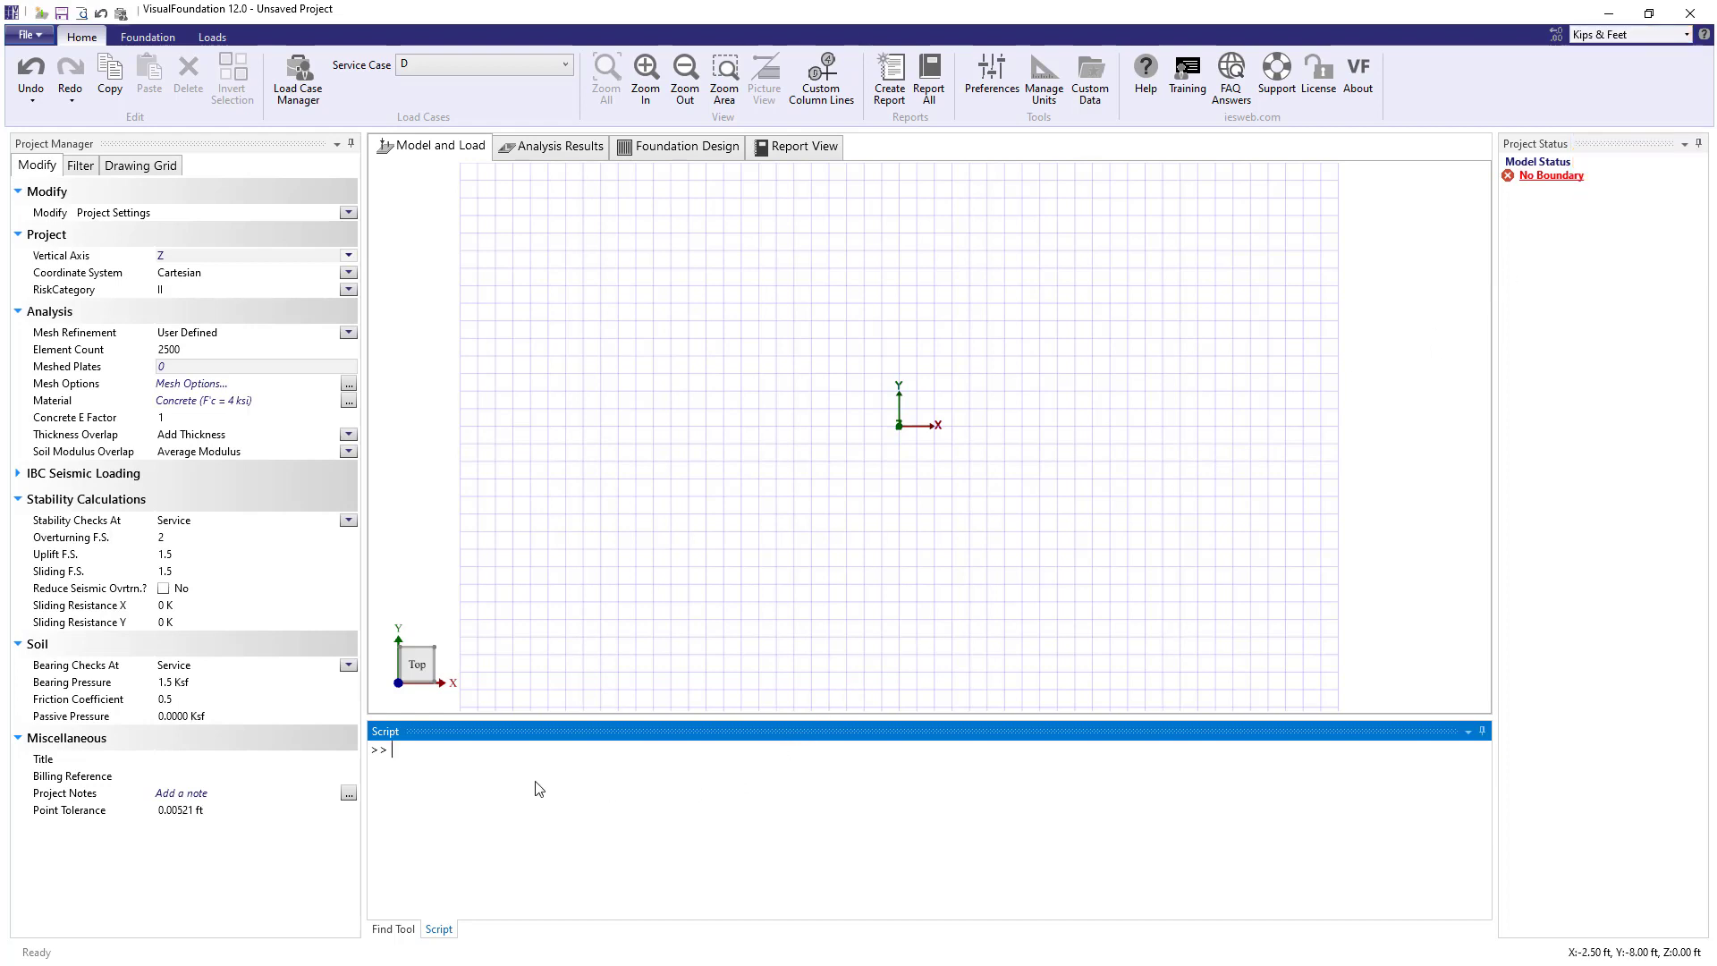
- Run AddRectangleSlab(0, 0, 4, 12) in the script console to add a 4 ft by 12 ft slab centred at the origin
text(AddRectangleSlab(0, 0, 4, 12)
key(Return)
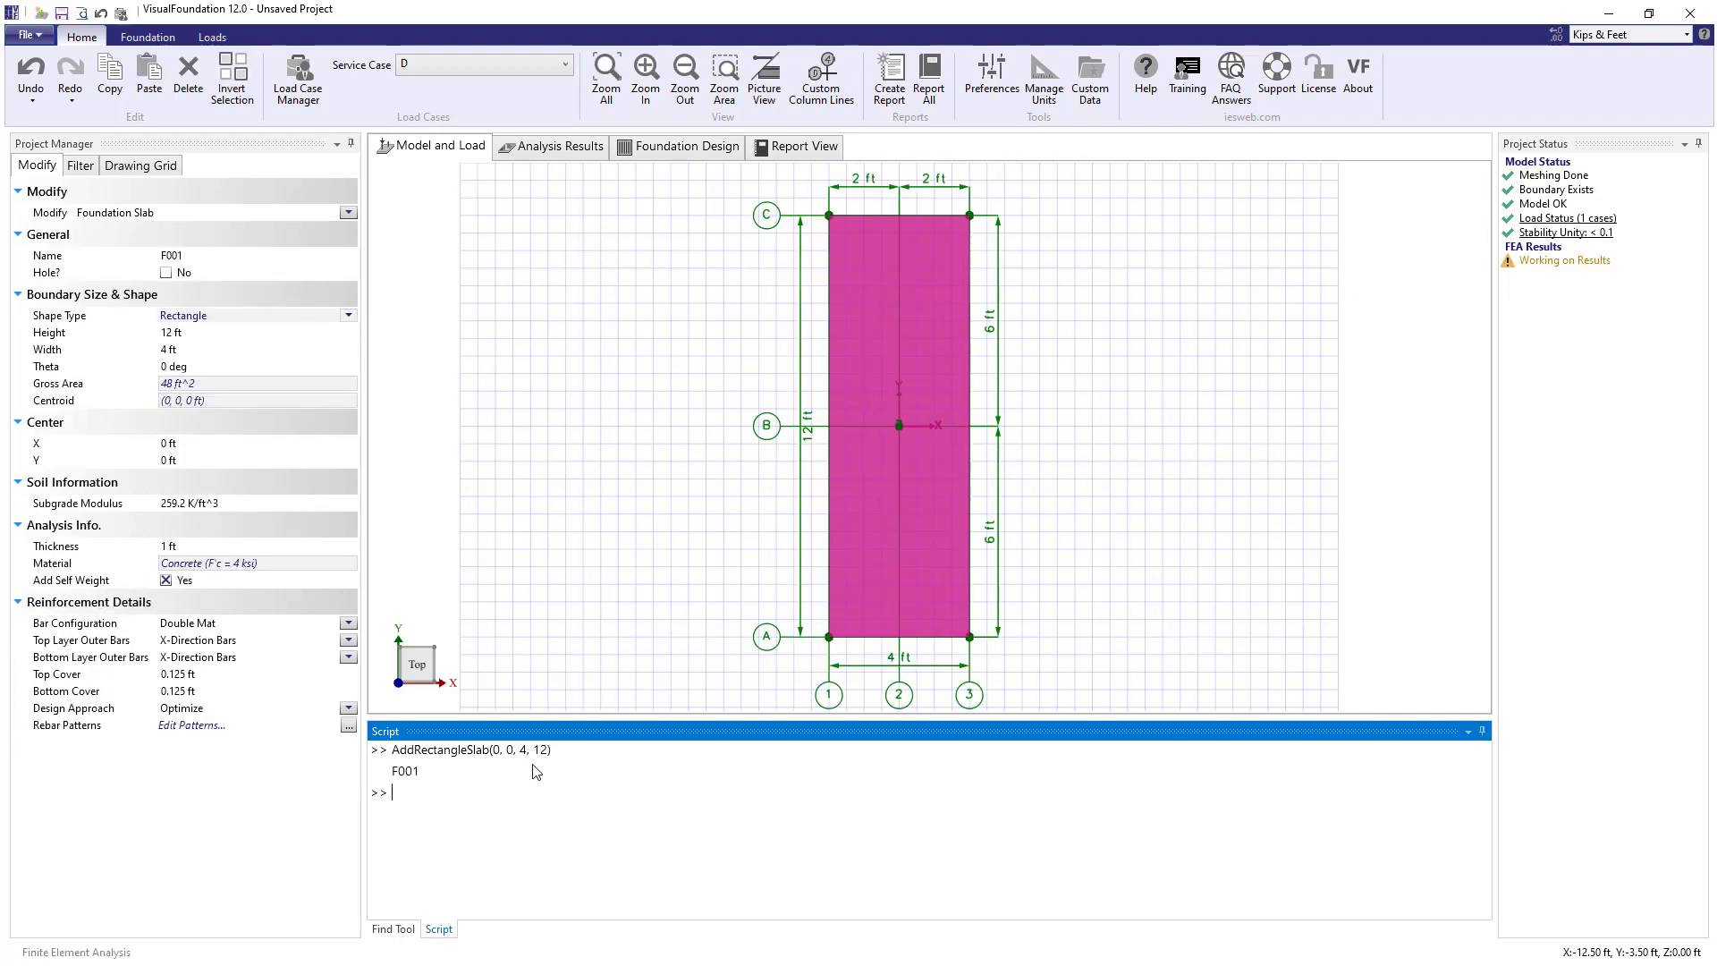
- Look up the slab commands in the help through Help("AddRectangleSlab"), and close the help page
text(Help("Add)
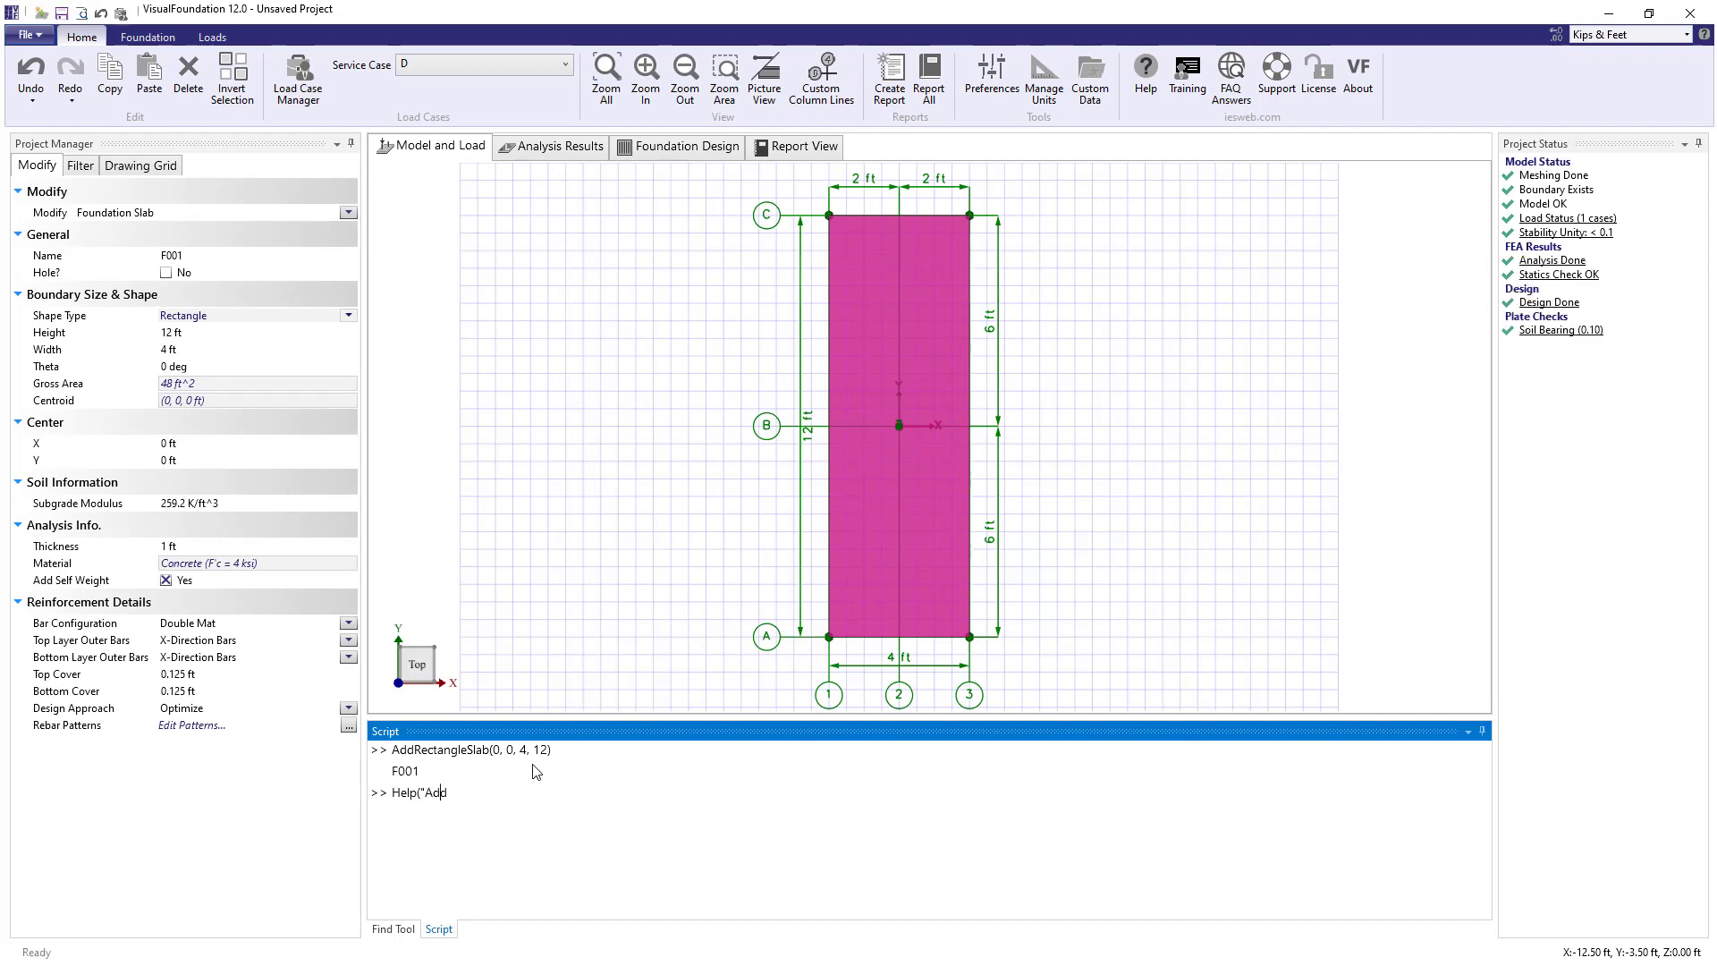
text(RectangleSlab"))
key(Return)
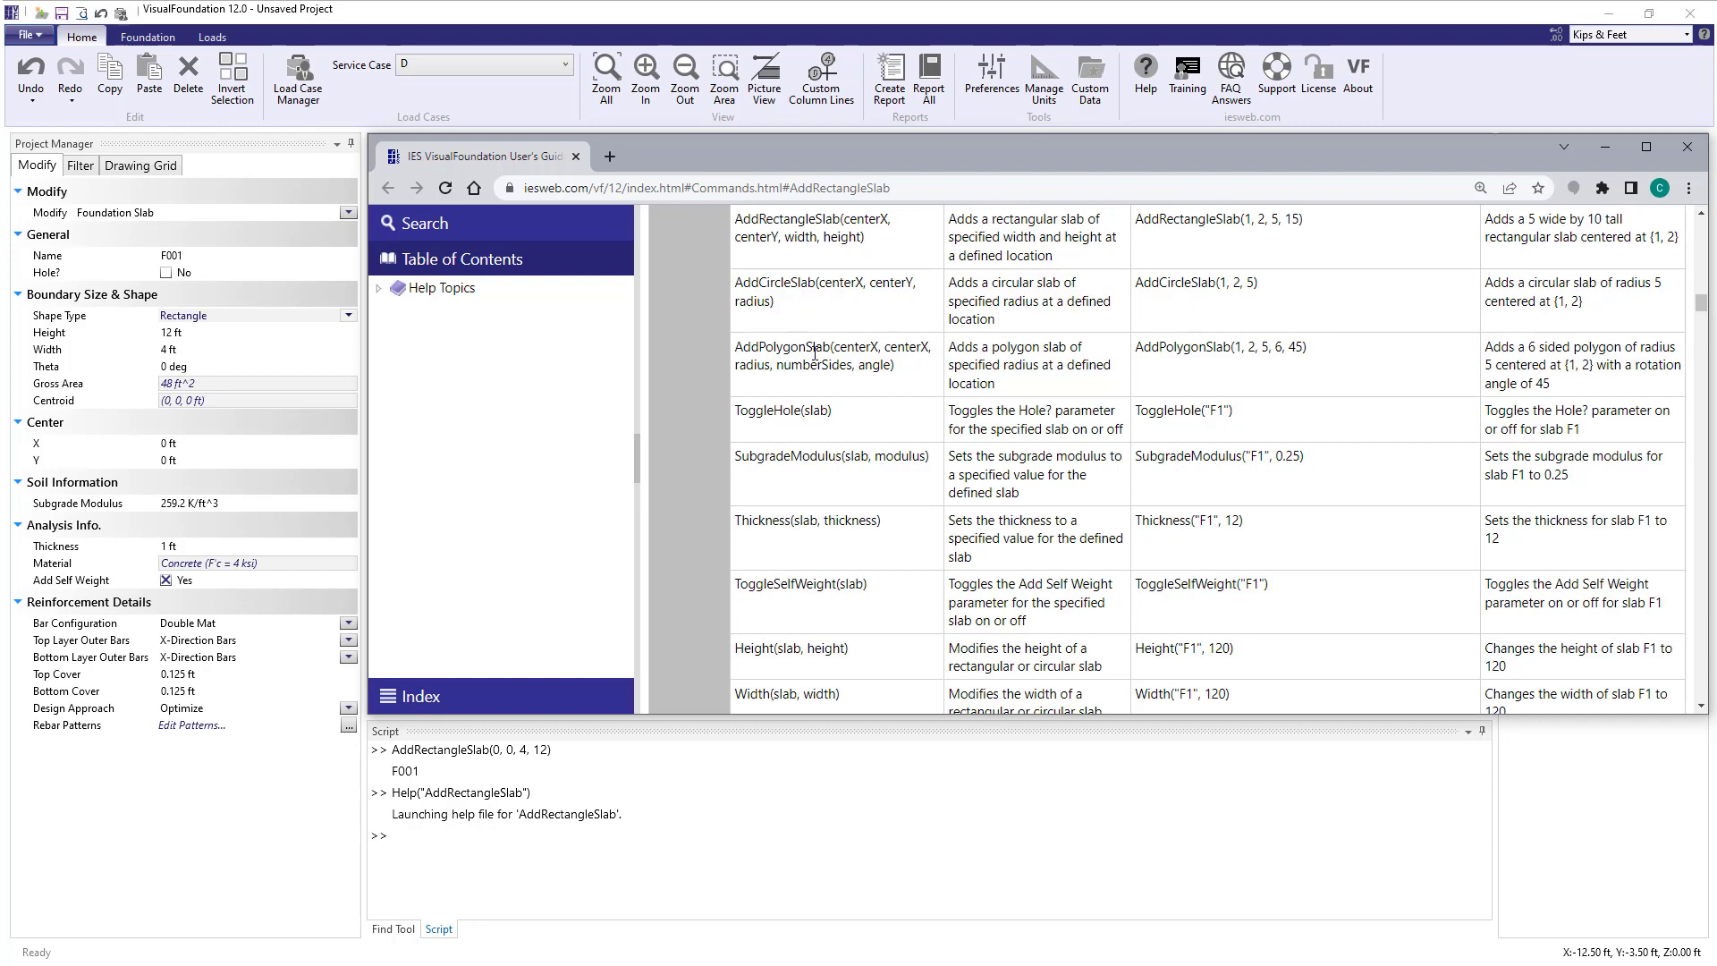
scroll(815, 352, up, 3)
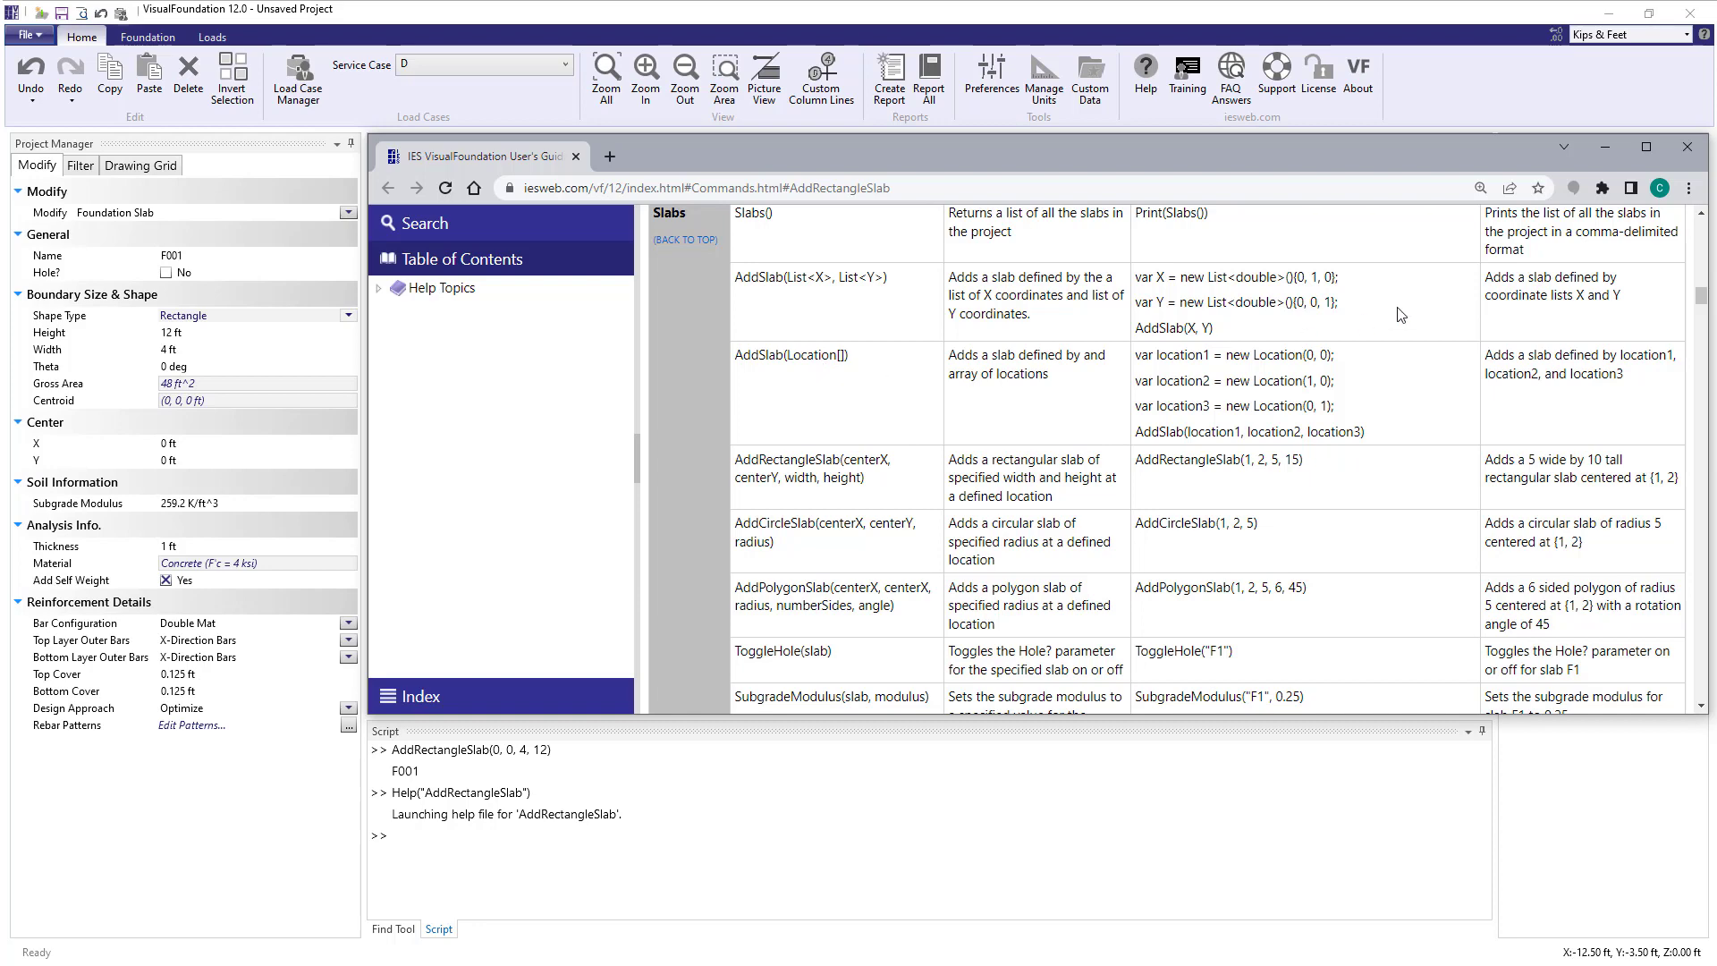
click(1688, 148)
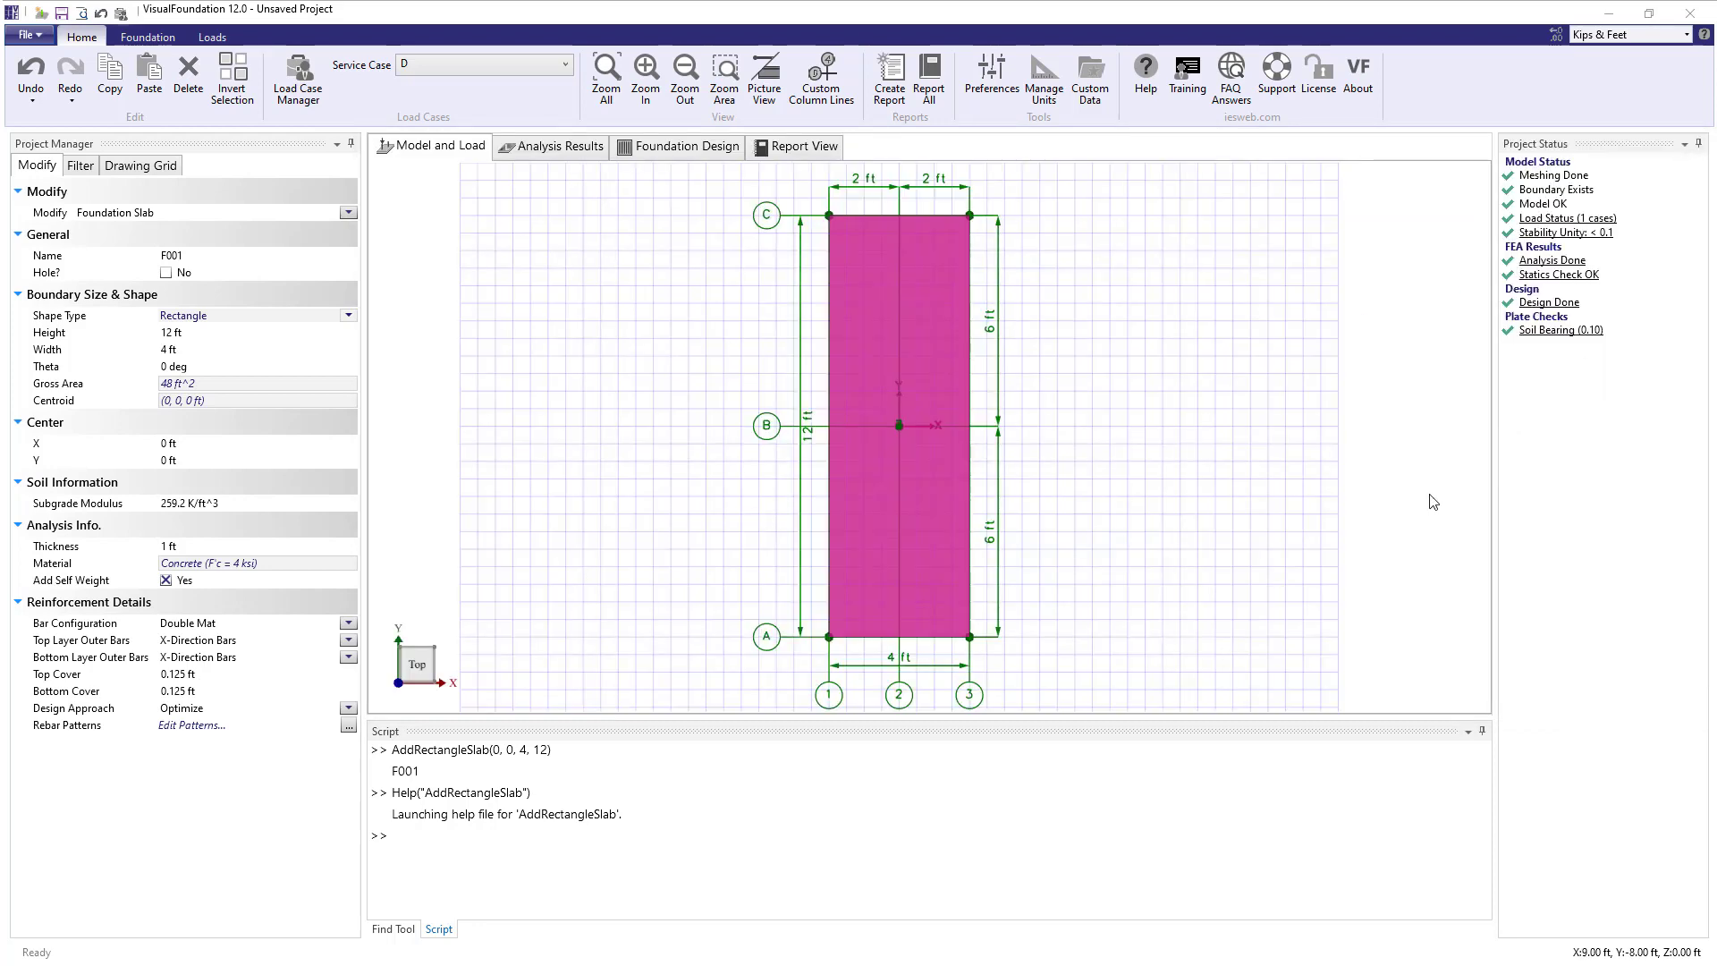
- Define the script variables w = 12 and h = 8, and location l1 as new Location(0, -0.5*h)
click(872, 839)
text(var w = 12)
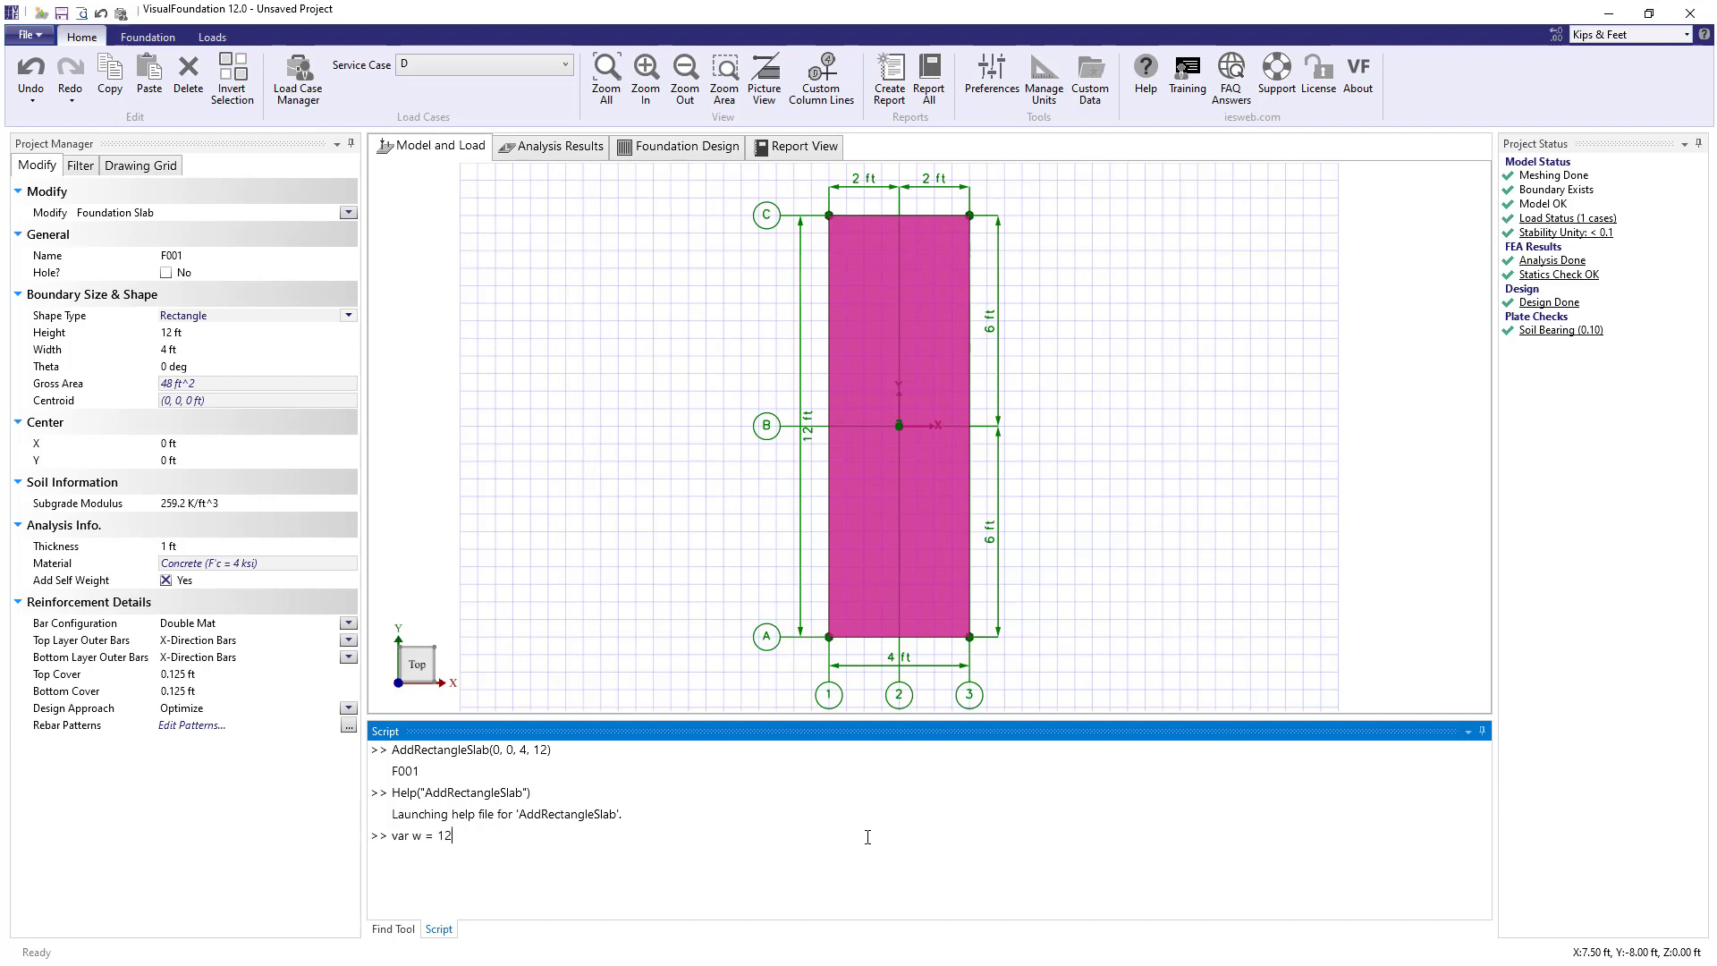
text(; >> var h = 8)
text(var l1 = new Location)
text((0, -0.5*h);)
- Define location l2 in the script console as new Location(0, 0.5*h), based on the previous command
key(Up)
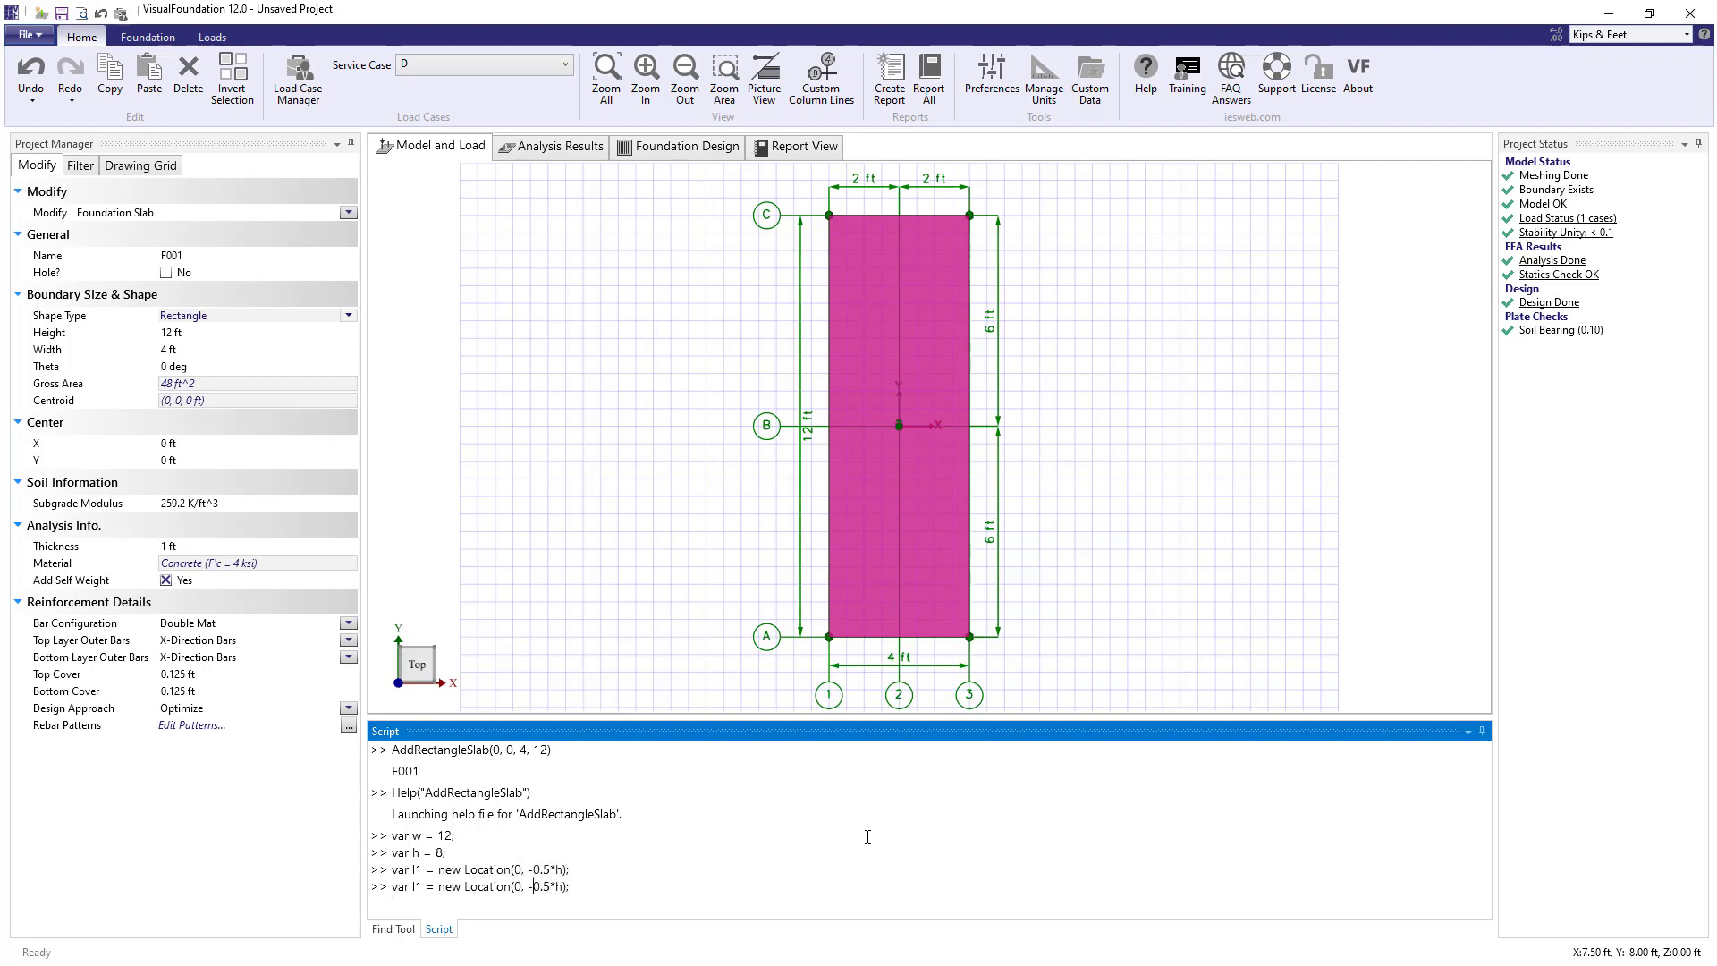
key(BackSpace)
key(Left)
key(Left)
key(Left)
key(Left)
key(Left)
key(BackSpace)
text(2)
key(Return)
- Define location l3 in the script console as new Location(w, 0.25*h), reusing the l2 command
key(Up)
key(Left)
key(Left)
text(2)
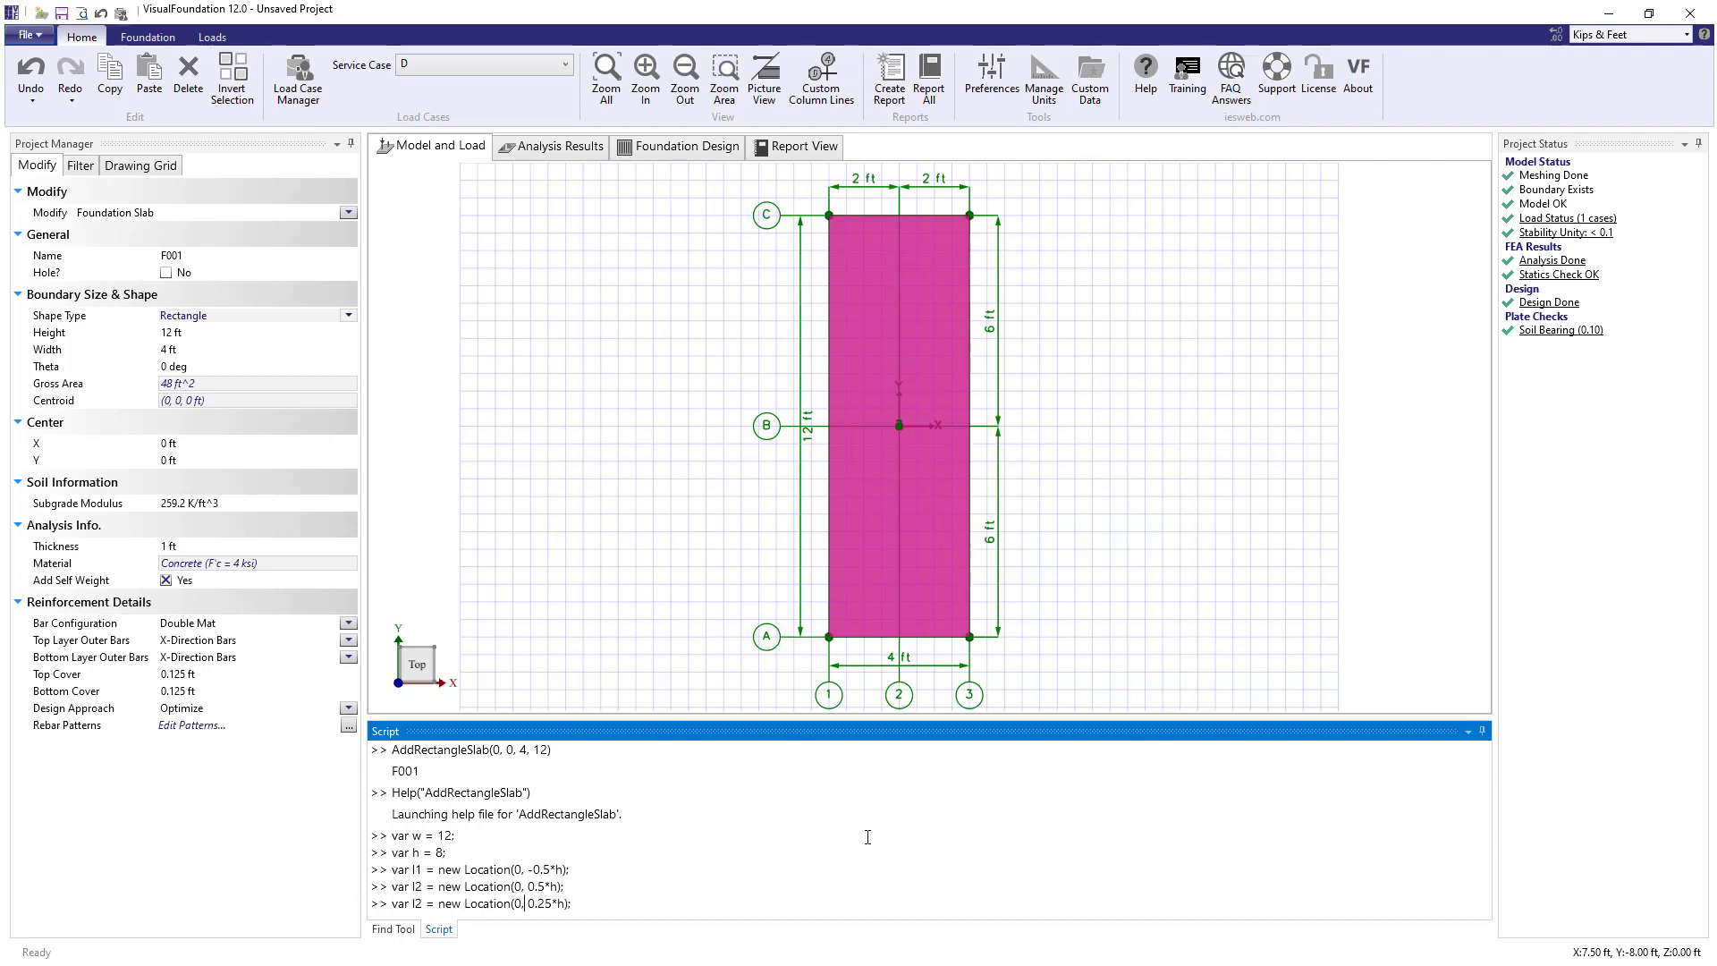
key(Left)
key(BackSpace)
text(w)
key(ctrl+Left)
key(ctrl+Left)
key(ctrl+Left)
key(ctrl+Left)
key(ctrl+Left)
key(ctrl+Left)
key(Right)
key(Right)
key(BackSpace)
text(3)
key(Return)
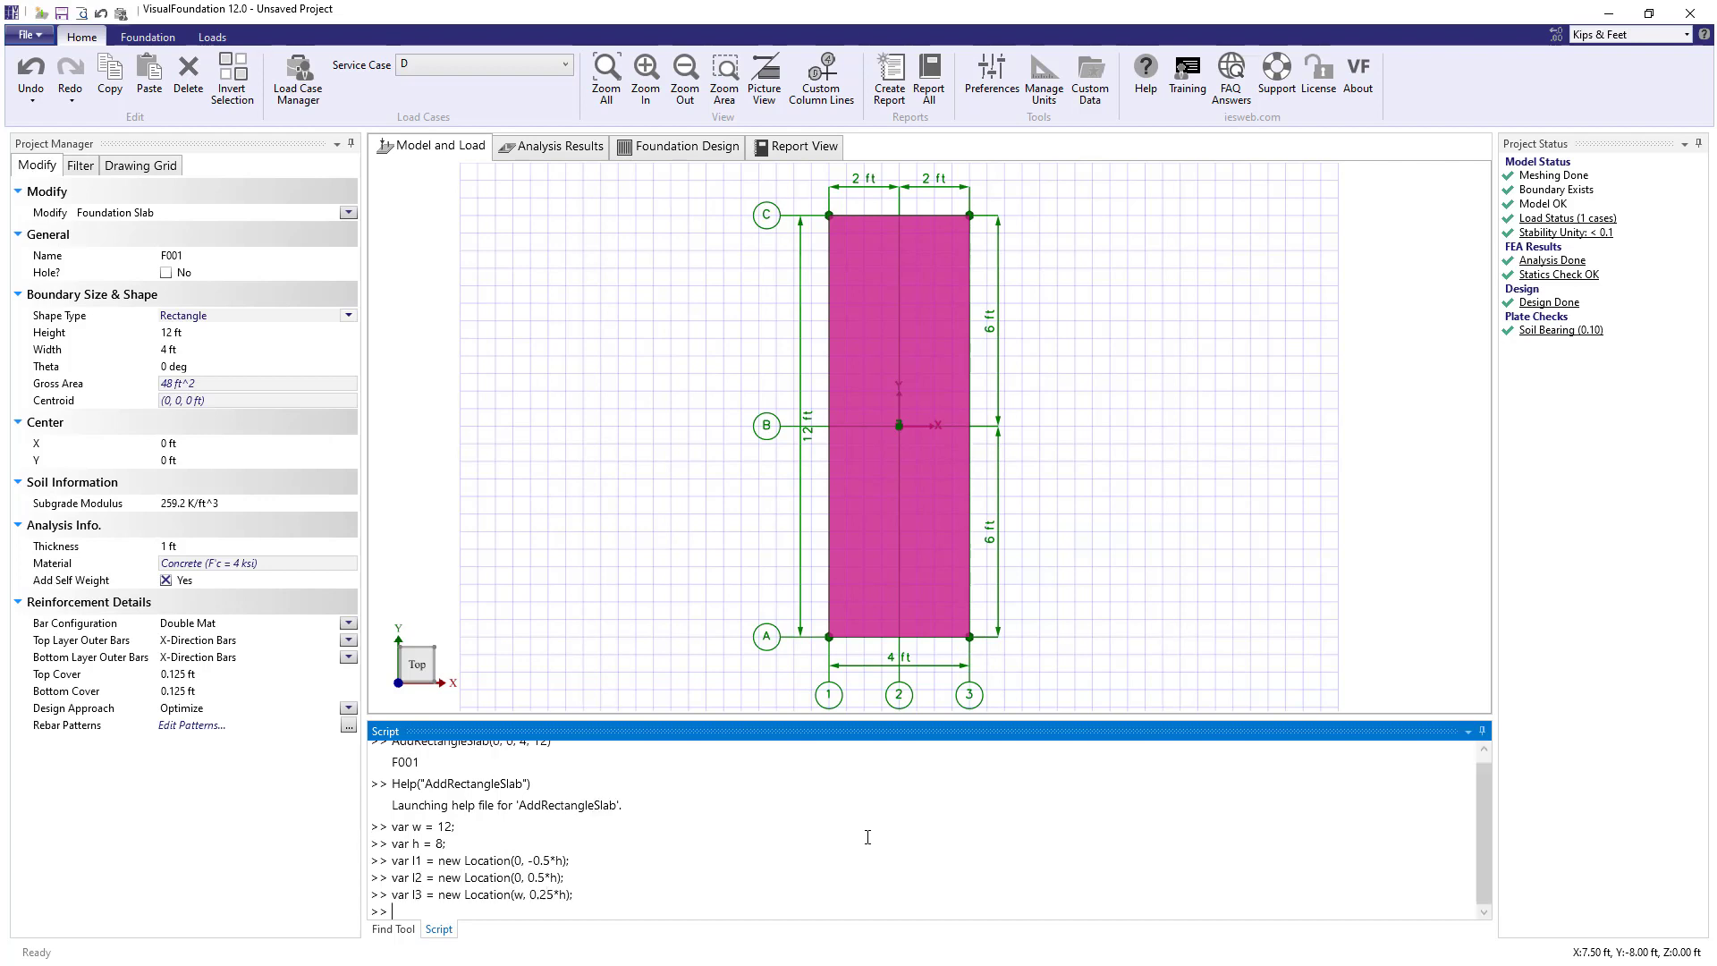
- Define location l4 in the script console as new Location(w, -0.25*h), reusing the l3 command
key(Up)
text(-)
key(Left)
key(Left)
key(Left)
key(Left)
key(Left)
key(Left)
key(Left)
key(Left)
key(Left)
key(ctrl+Left)
key(ctrl+Left)
key(ctrl+Left)
key(Right)
key(Right)
key(BackSpace)
text(4)
key(Return)
- Add a tapered slab through the four defined locations with AddSlab(l1, l2, l3, l4)
text(AddSlab)
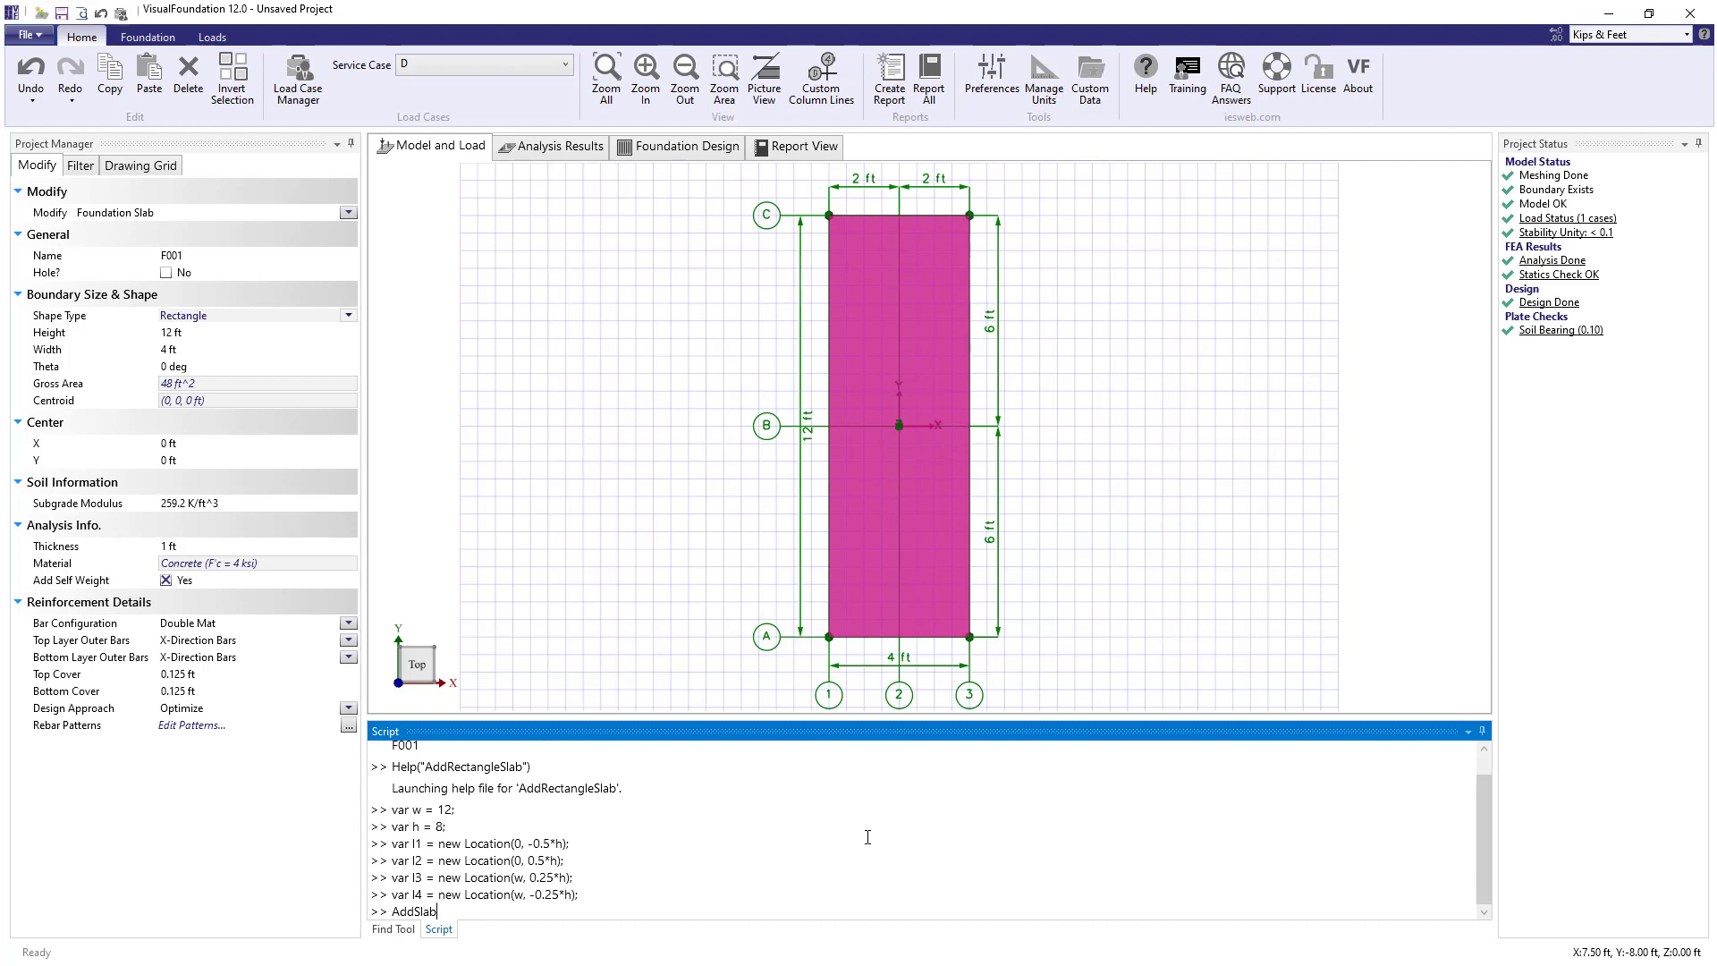
text((l1, l2, l3, l4))
key(Return)
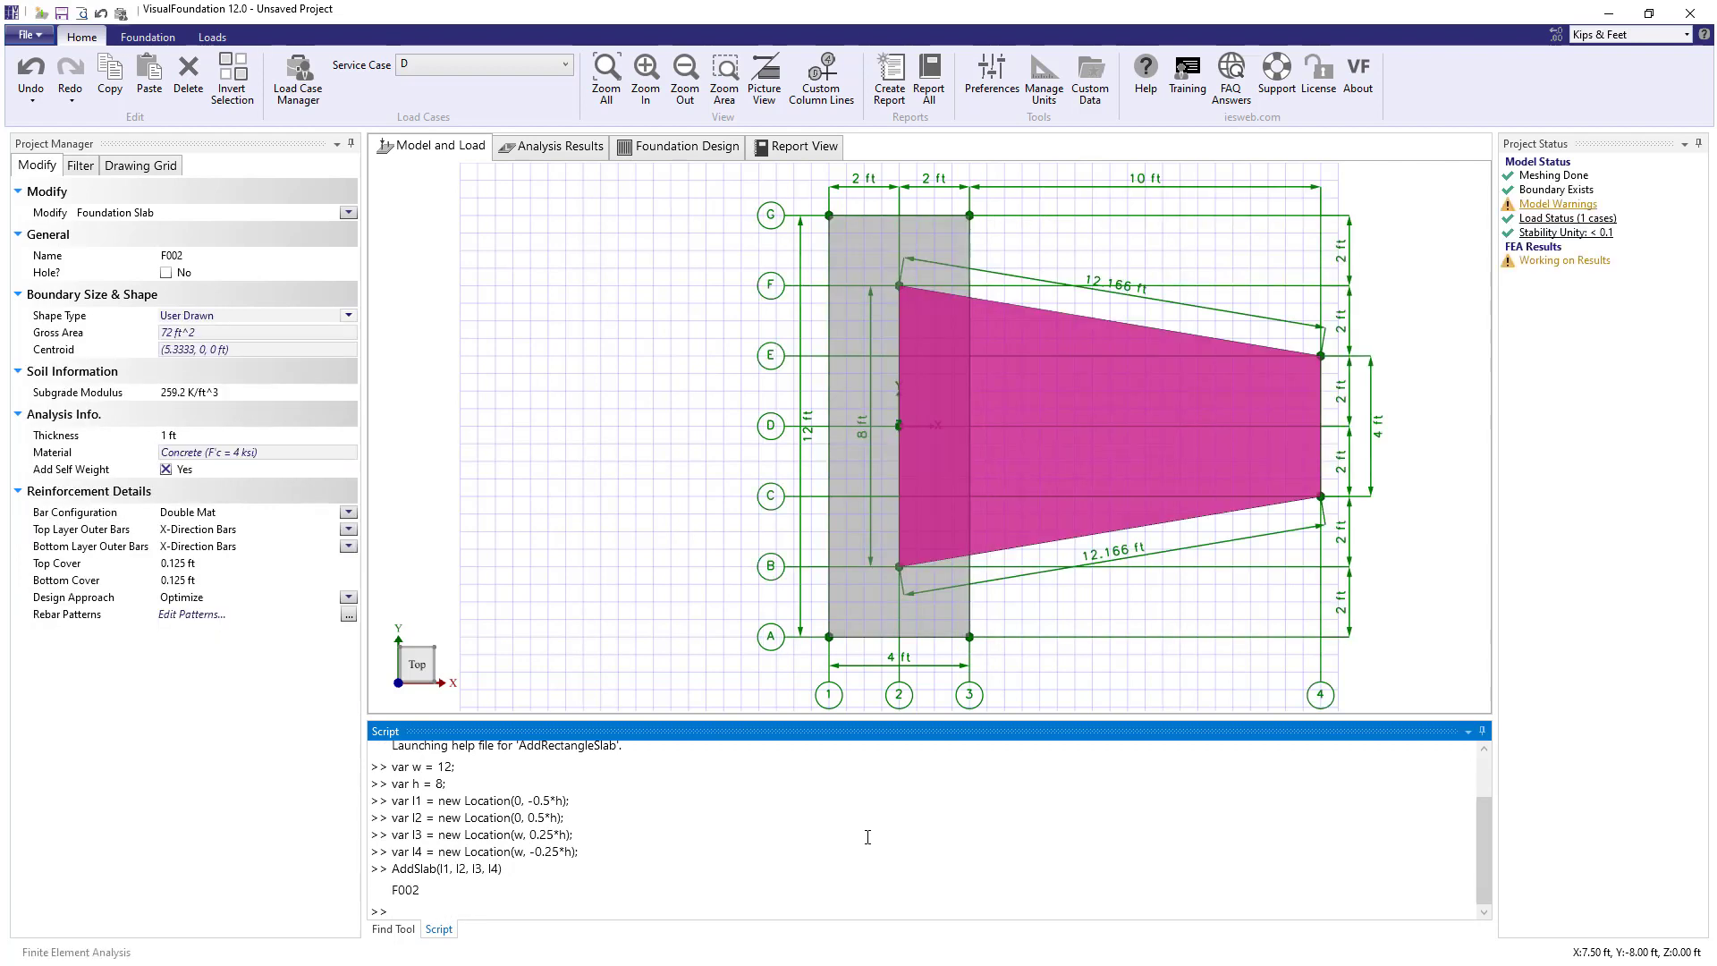
- Move the centre of rectangular slab F001 to X -2, Y 0 with MoveCenterTo("F001", -2, 0)
text(MoveCenterTo("F001", )
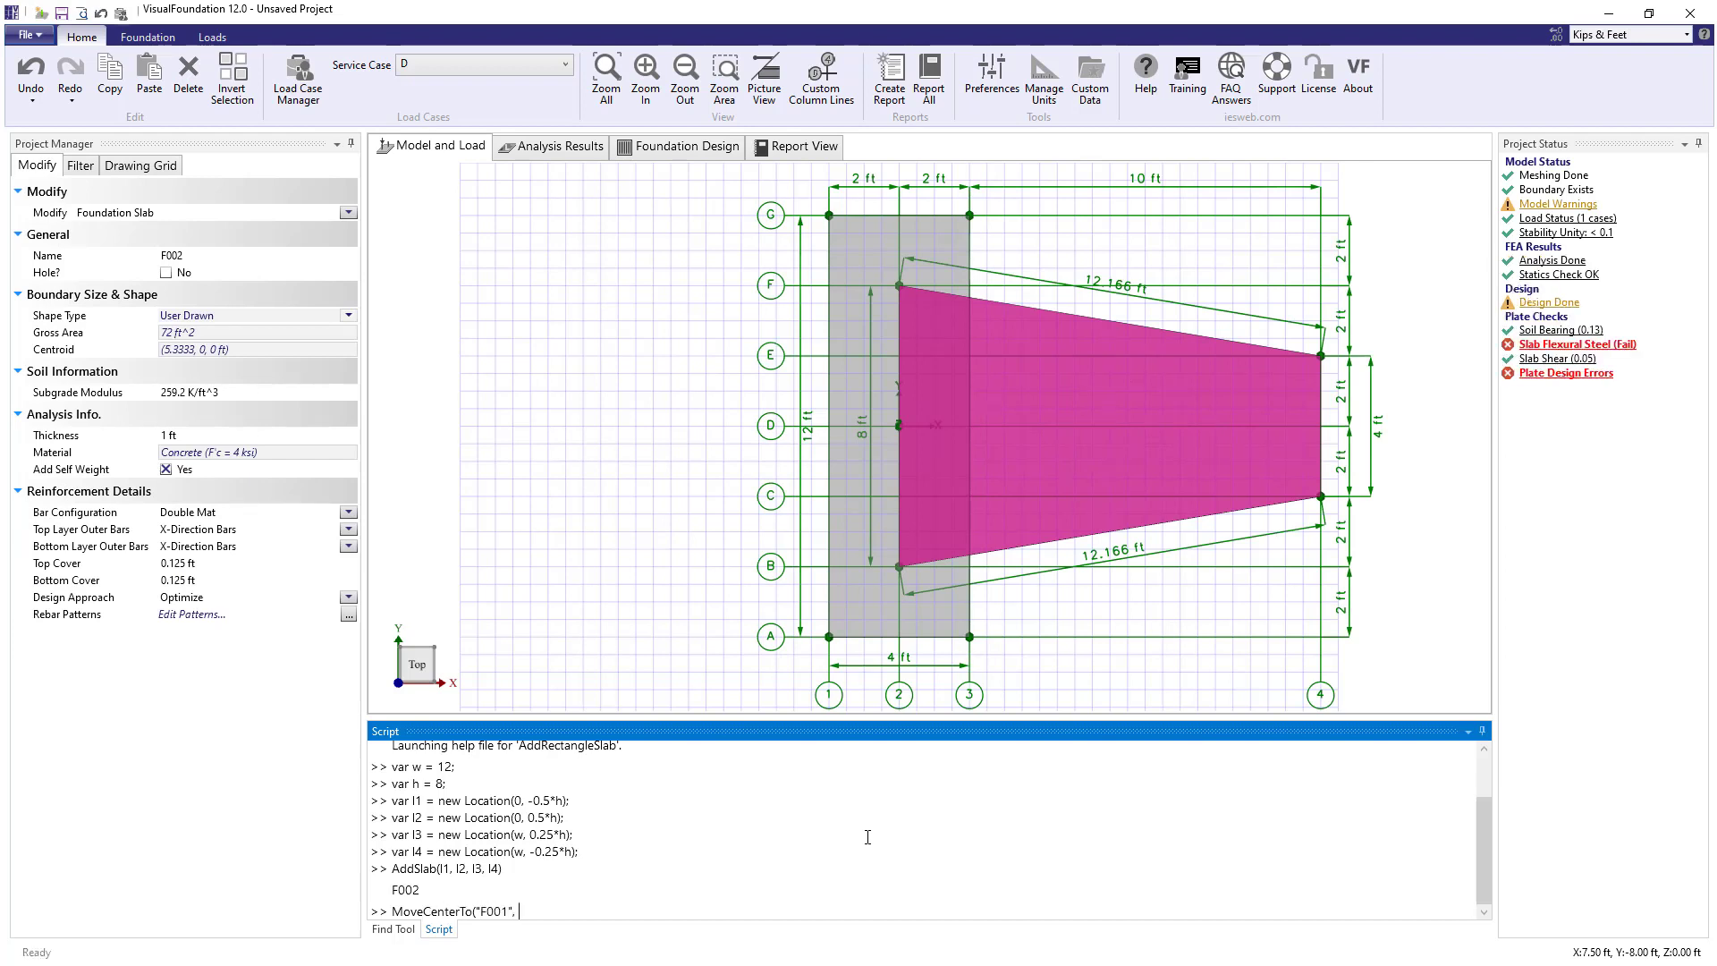
text(-2, 0))
key(Return)
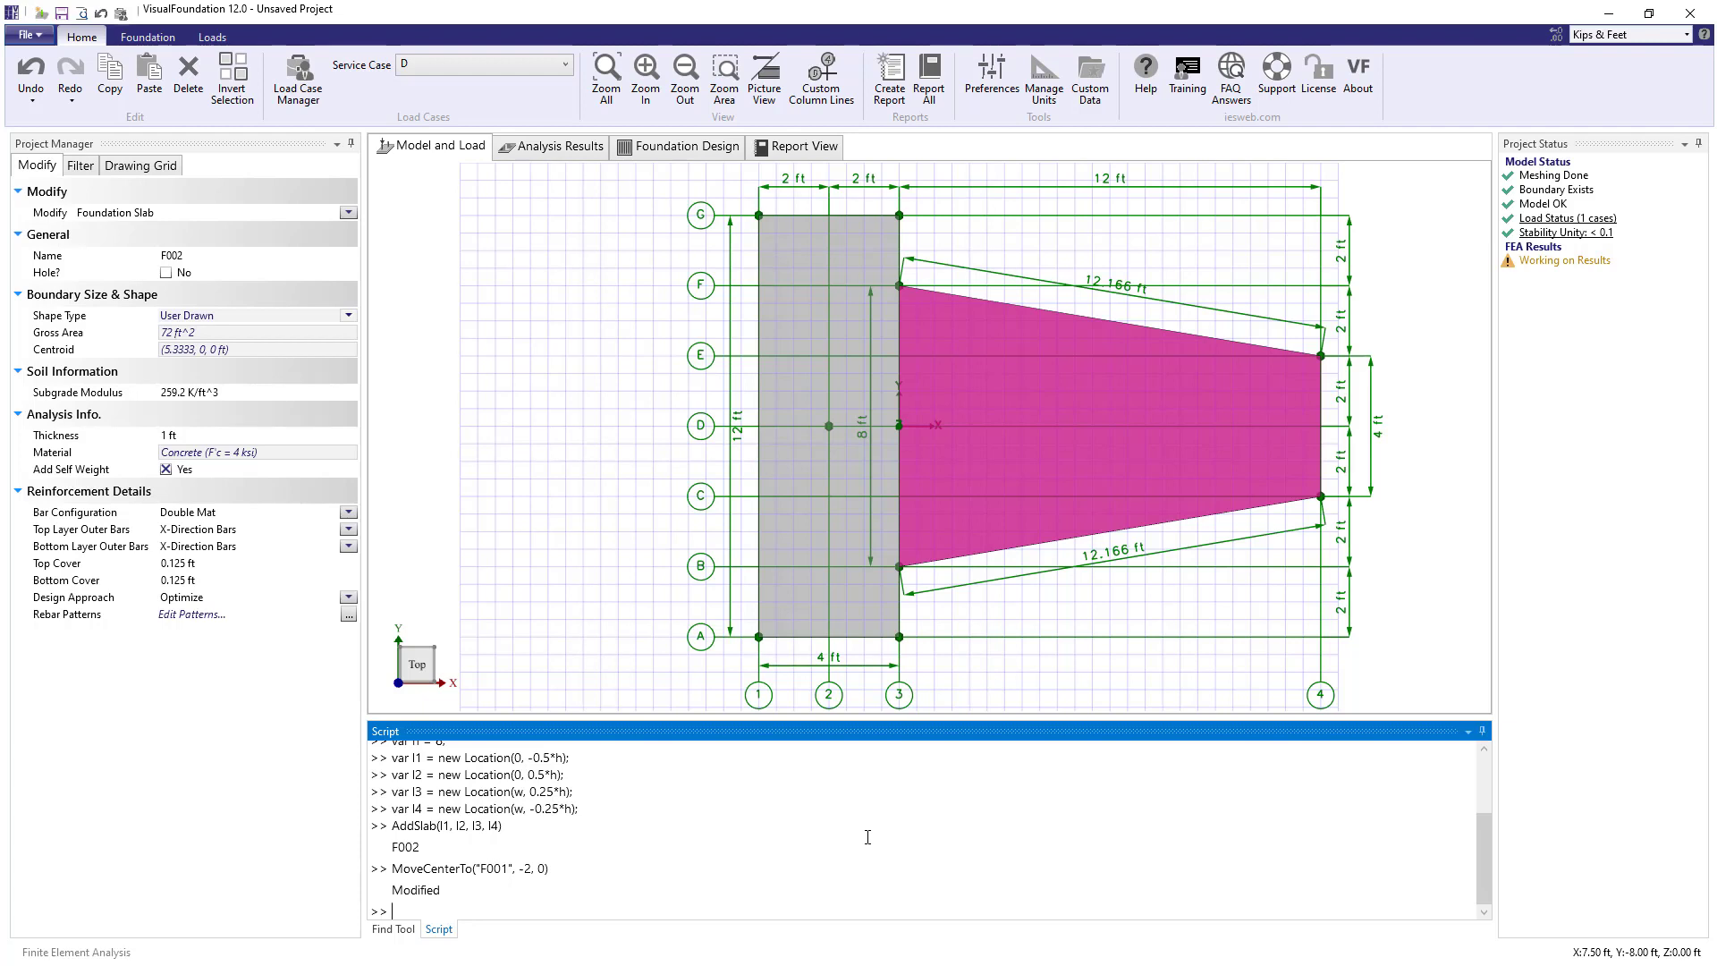
- Add a pier at X 2, Y 0 with the script command AddPier(2, 0)
text(A)
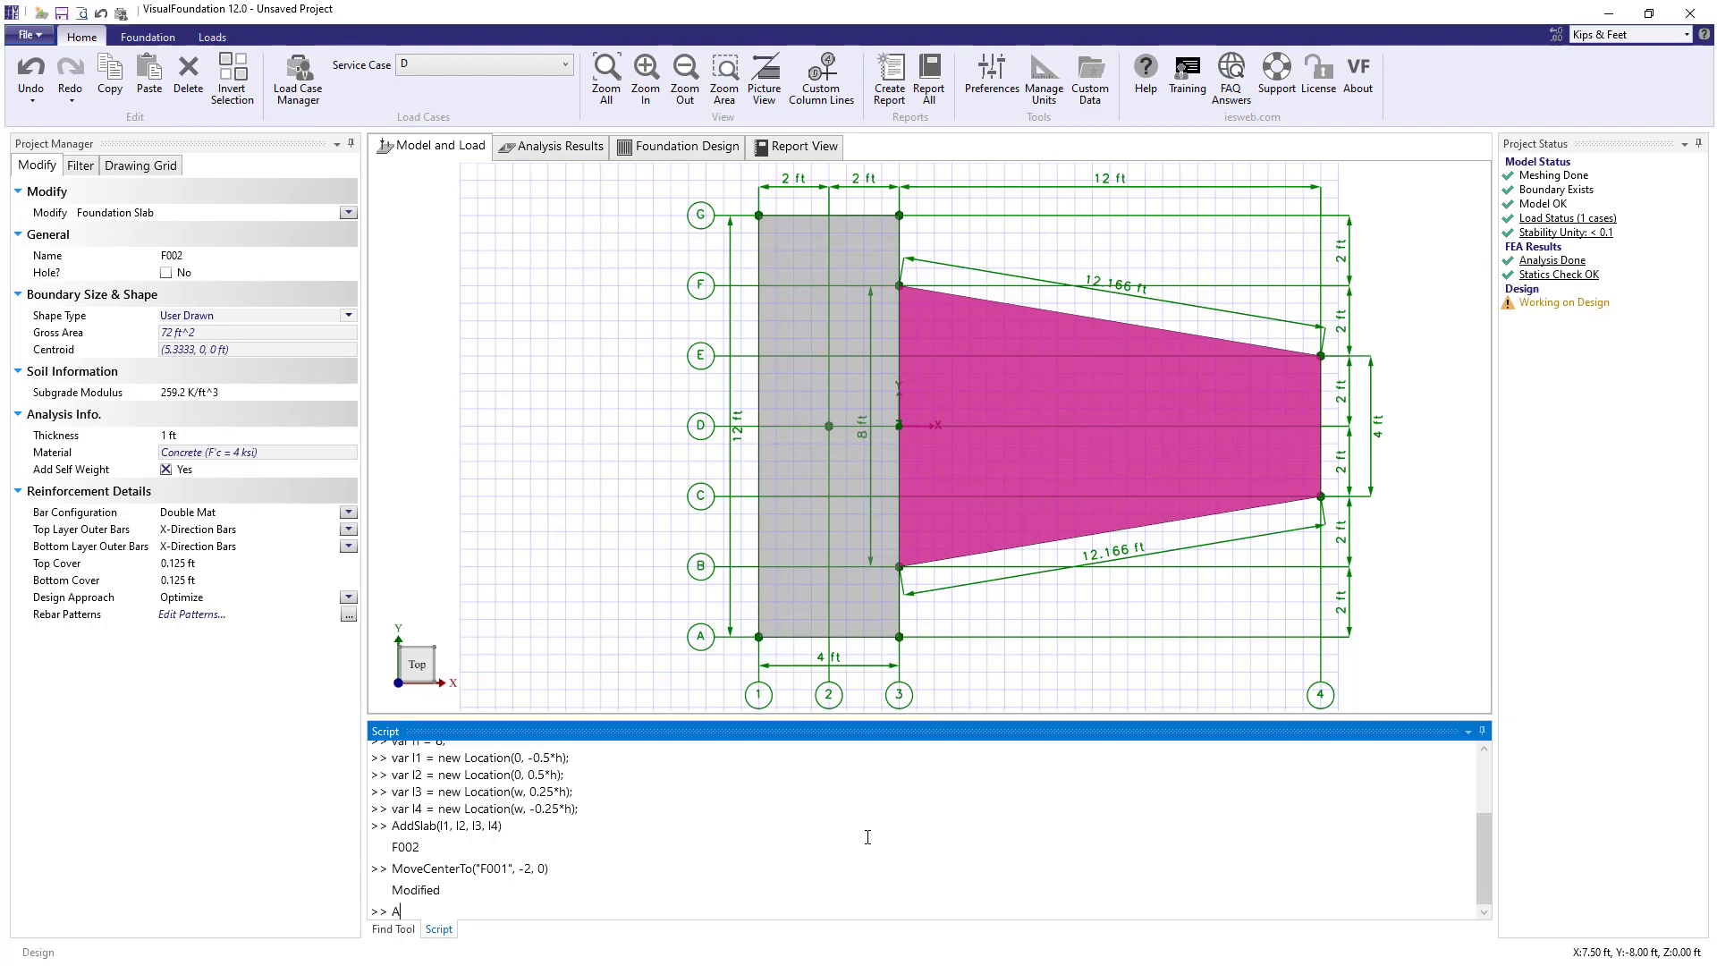
text(ddPier(2, 0))
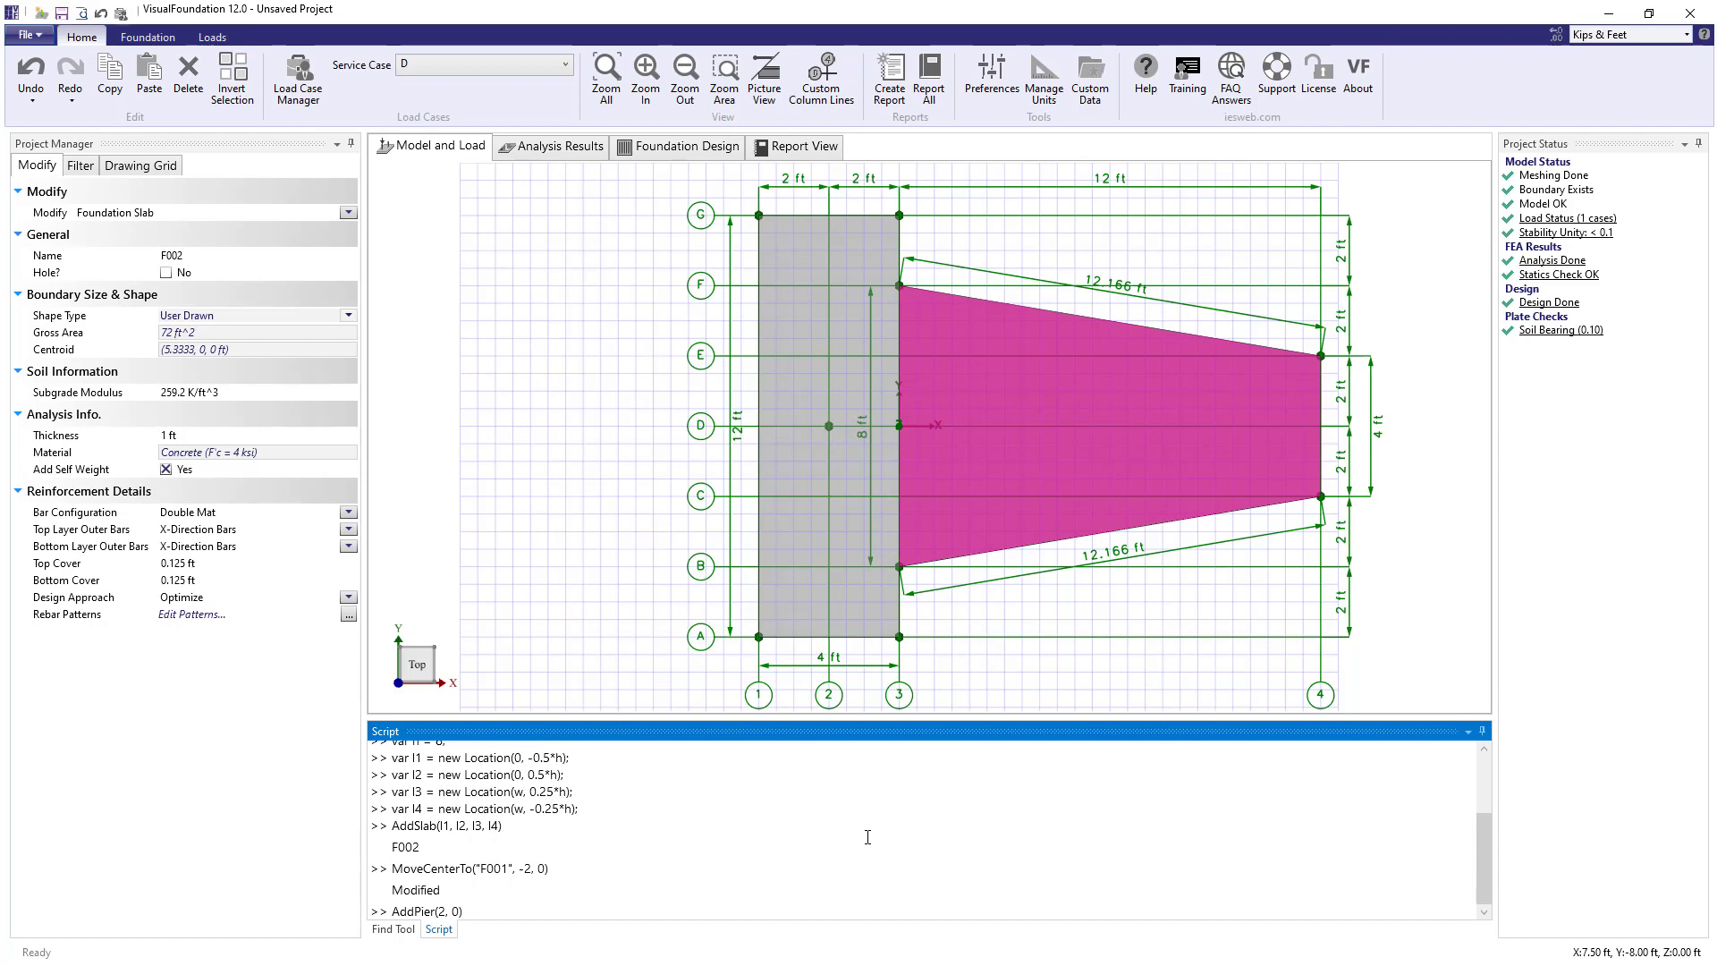
key(Return)
- Add a second pier at location l4 with the script command AddPier(l4)
text(Ad)
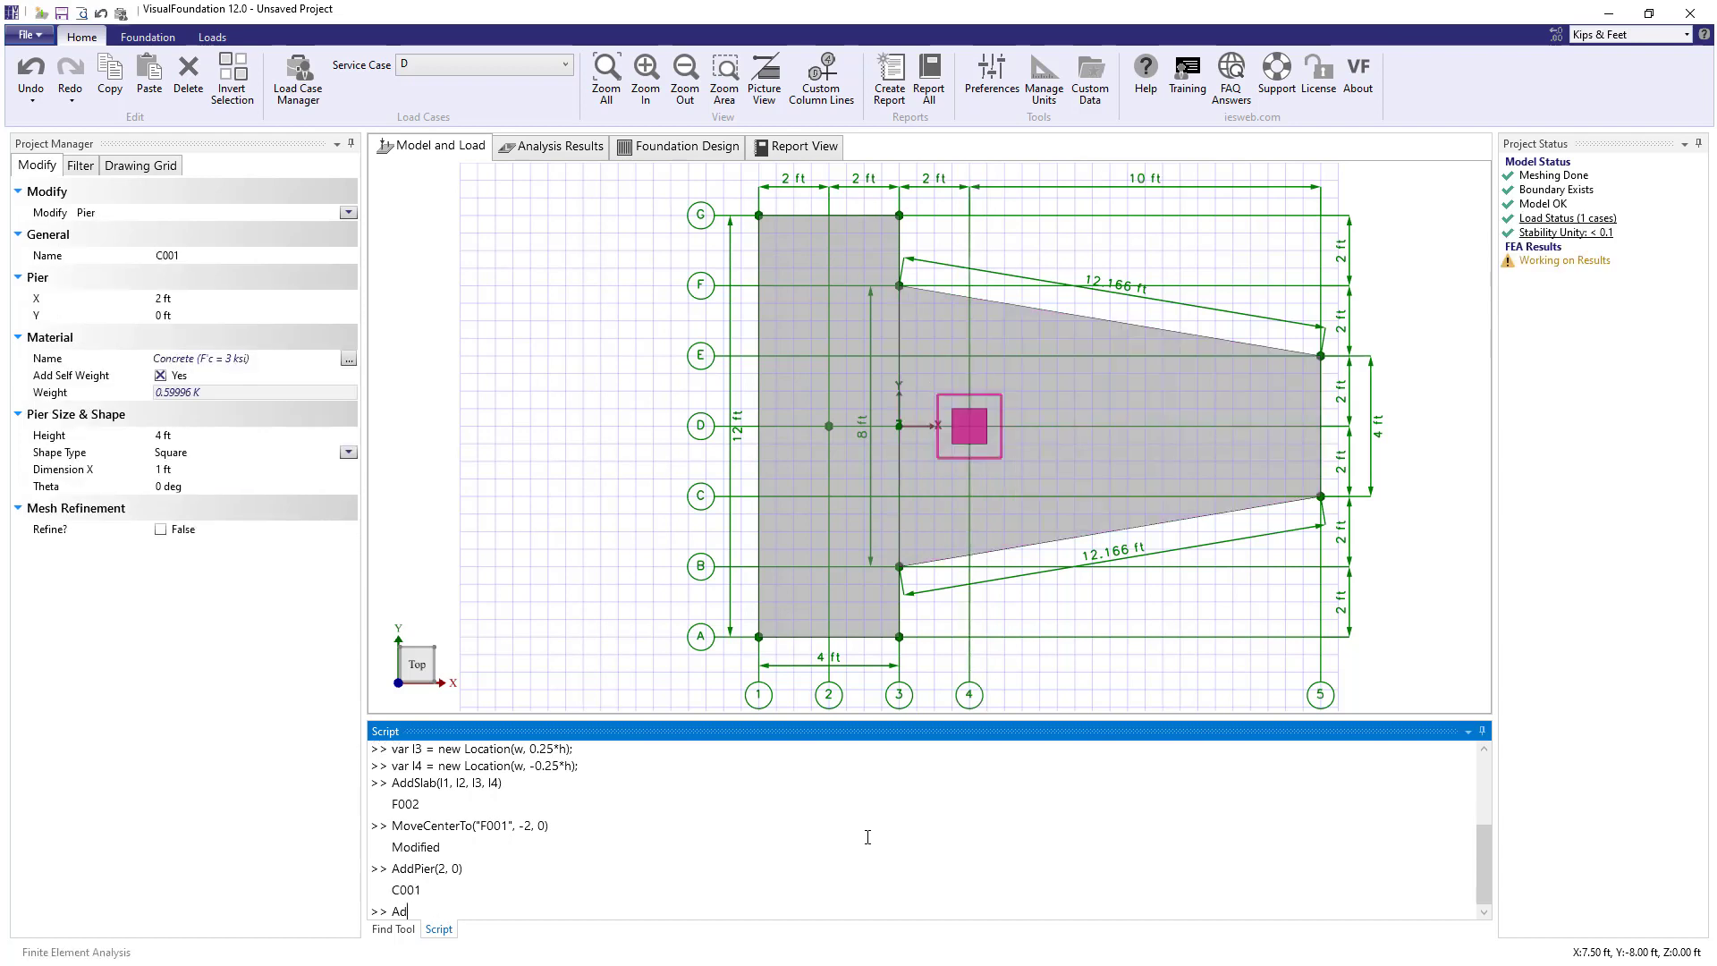
text(dPier(l4))
key(Return)
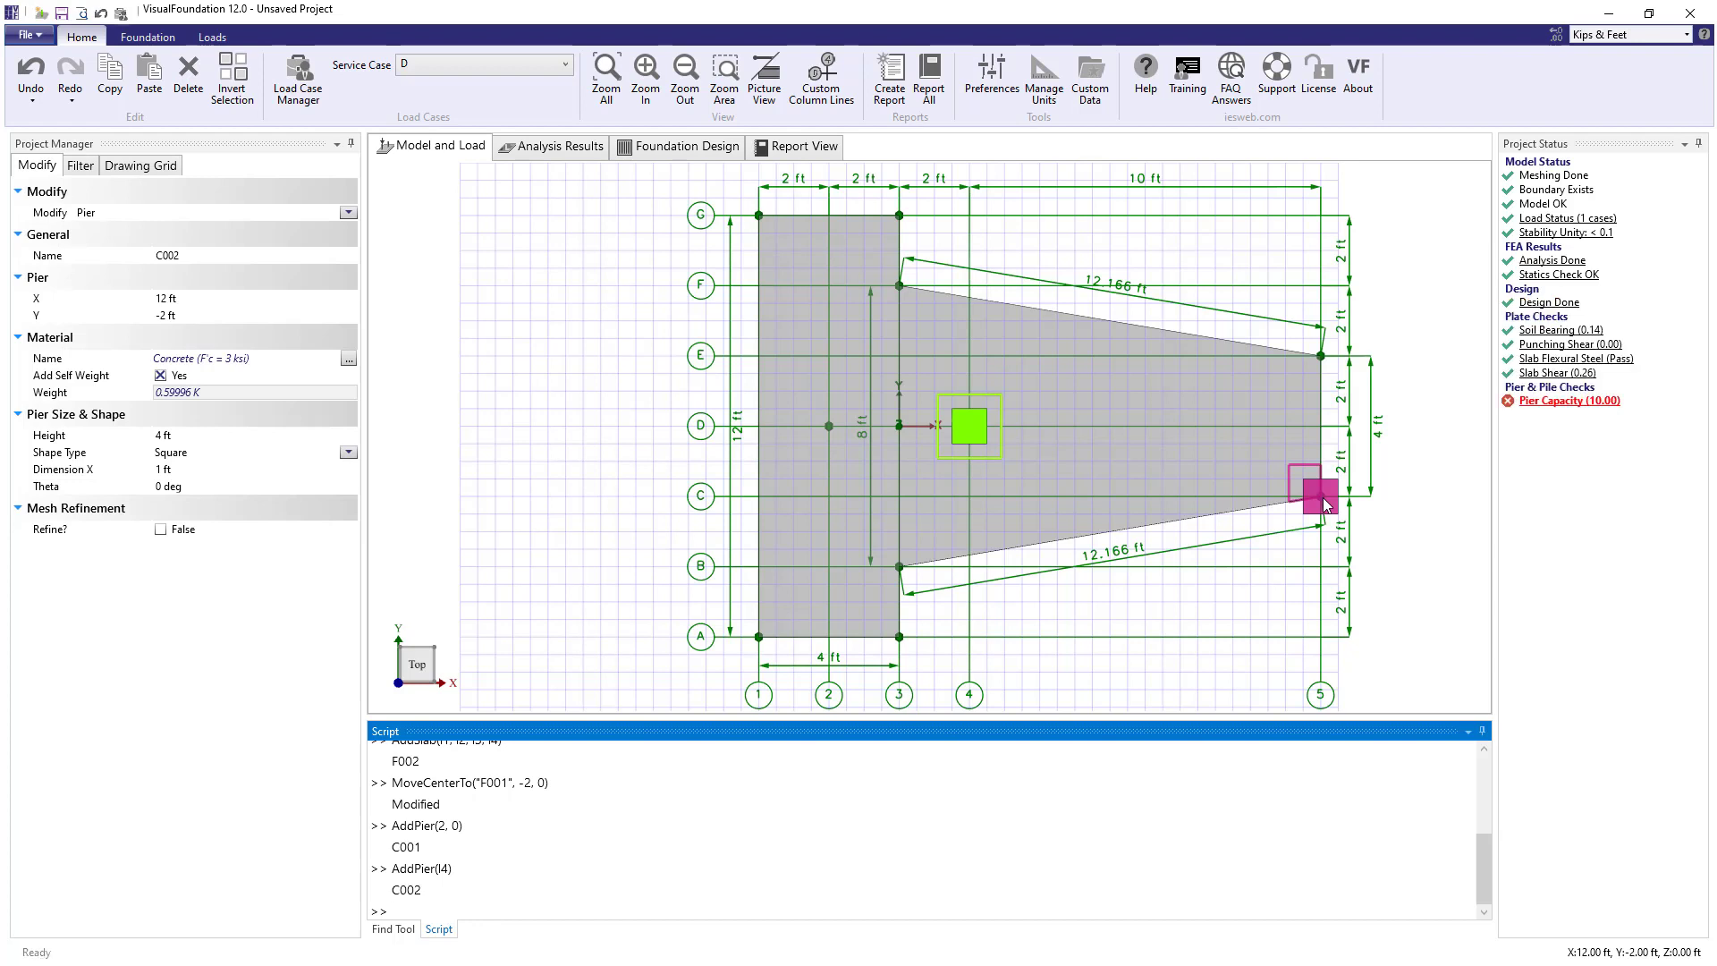
- Set the second pier's position to X 10 ft and Y 0 ft in its properties
click(295, 301)
click(294, 302)
text(10)
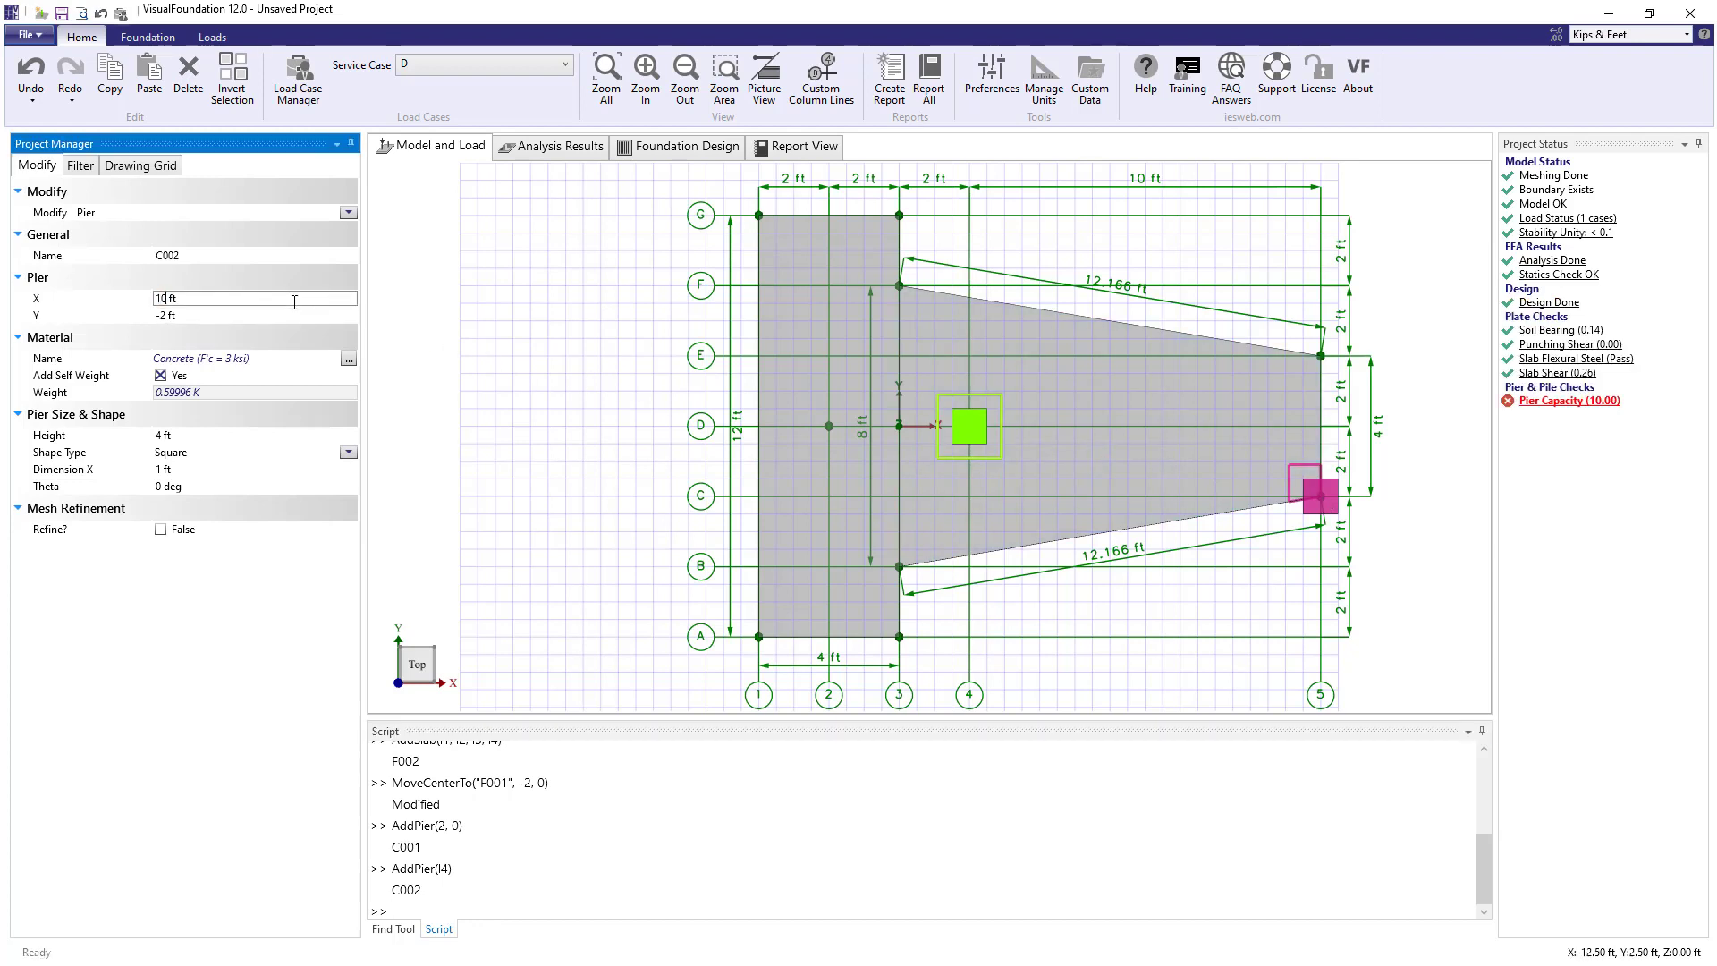
key(Tab)
text(0)
key(Return)
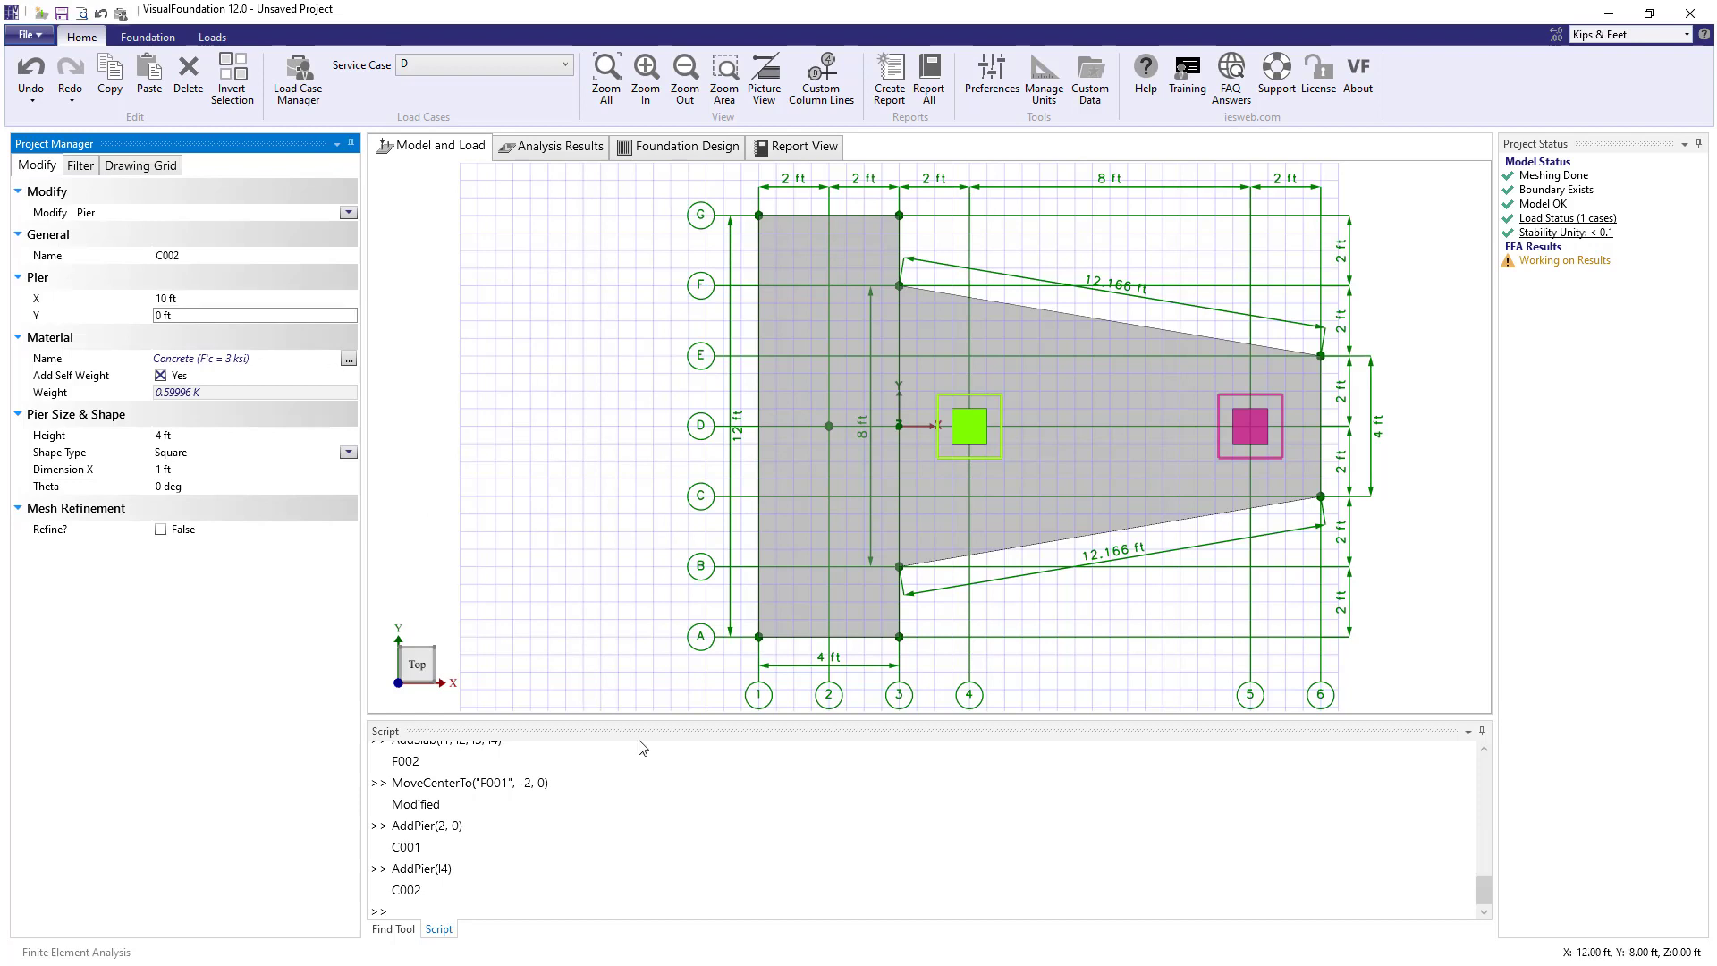
- Make pier C001 circular with a 0.5 ft radius by running CirclePierSize("C001", 0.5) in the script console
click(763, 910)
text(Cir)
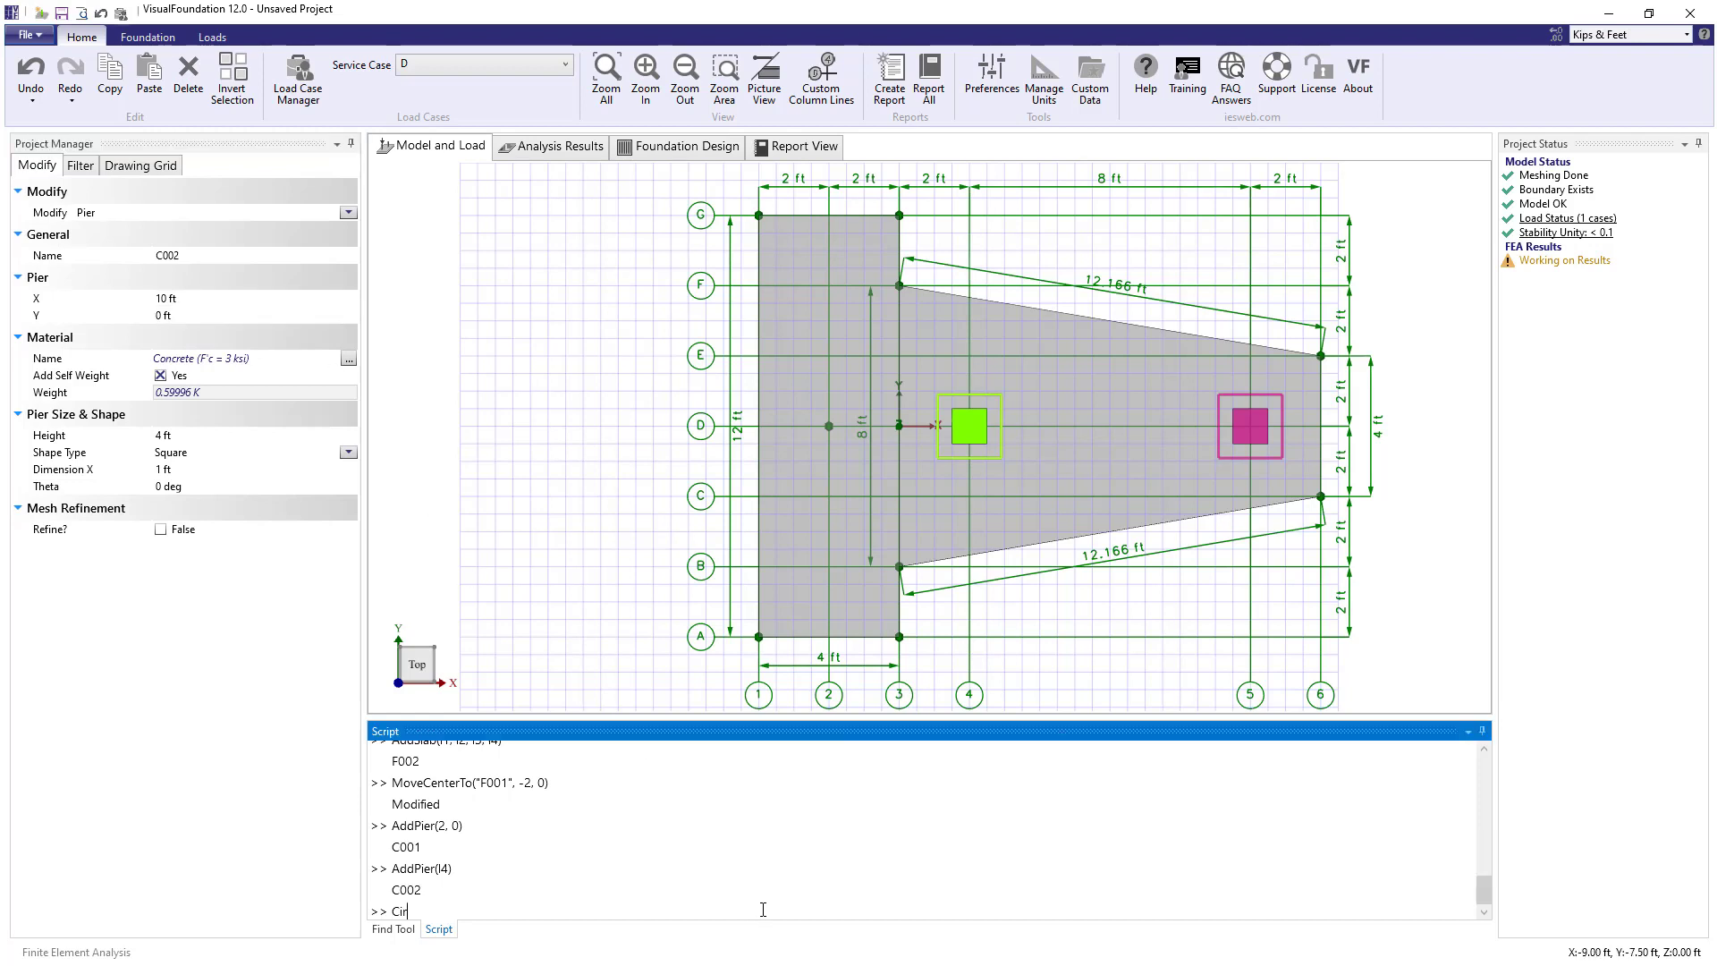
text(clePierSize()
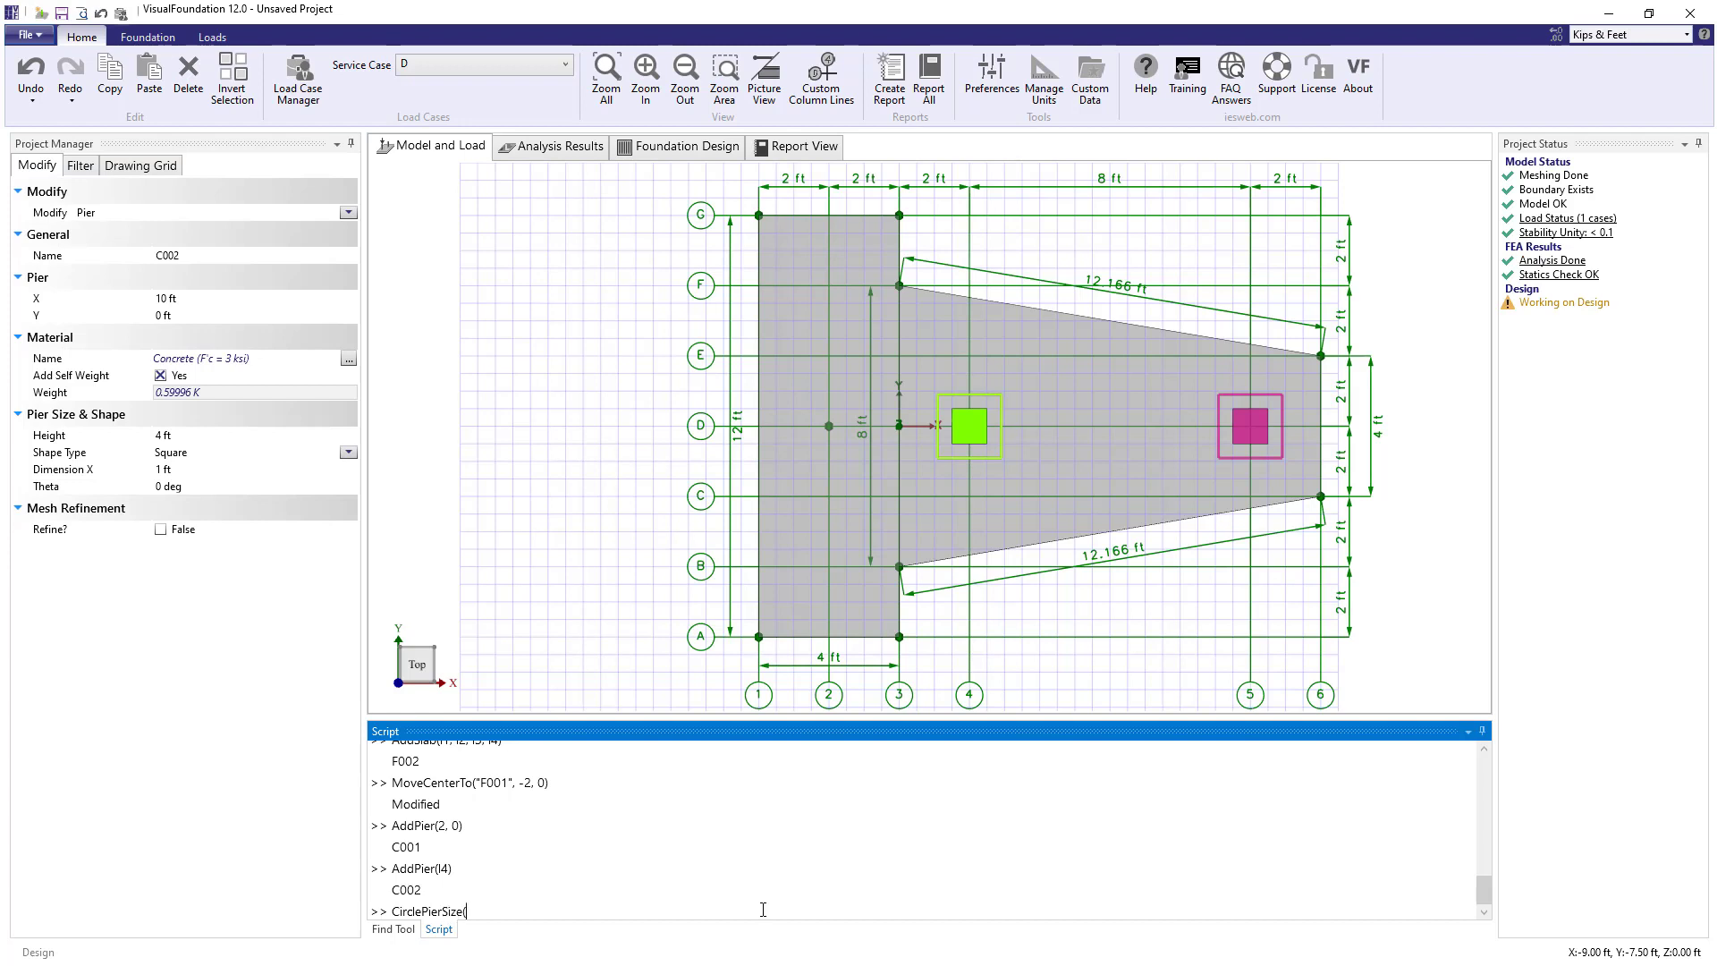
text("C001", 0.5)
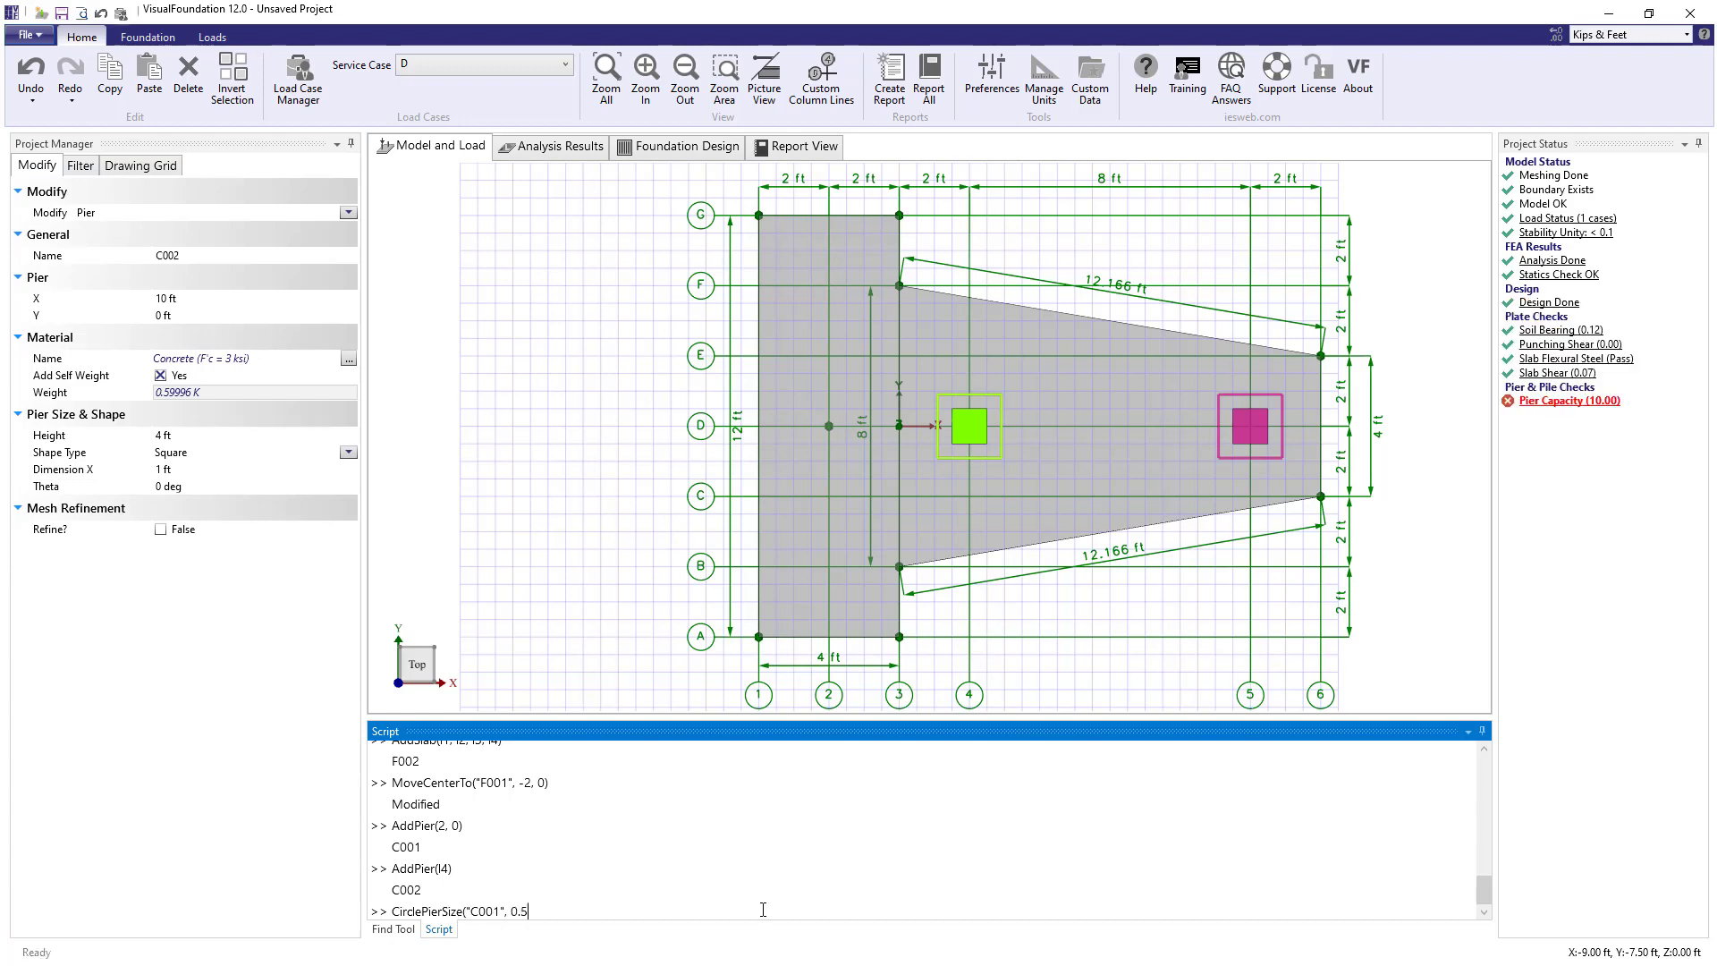
text())
key(Return)
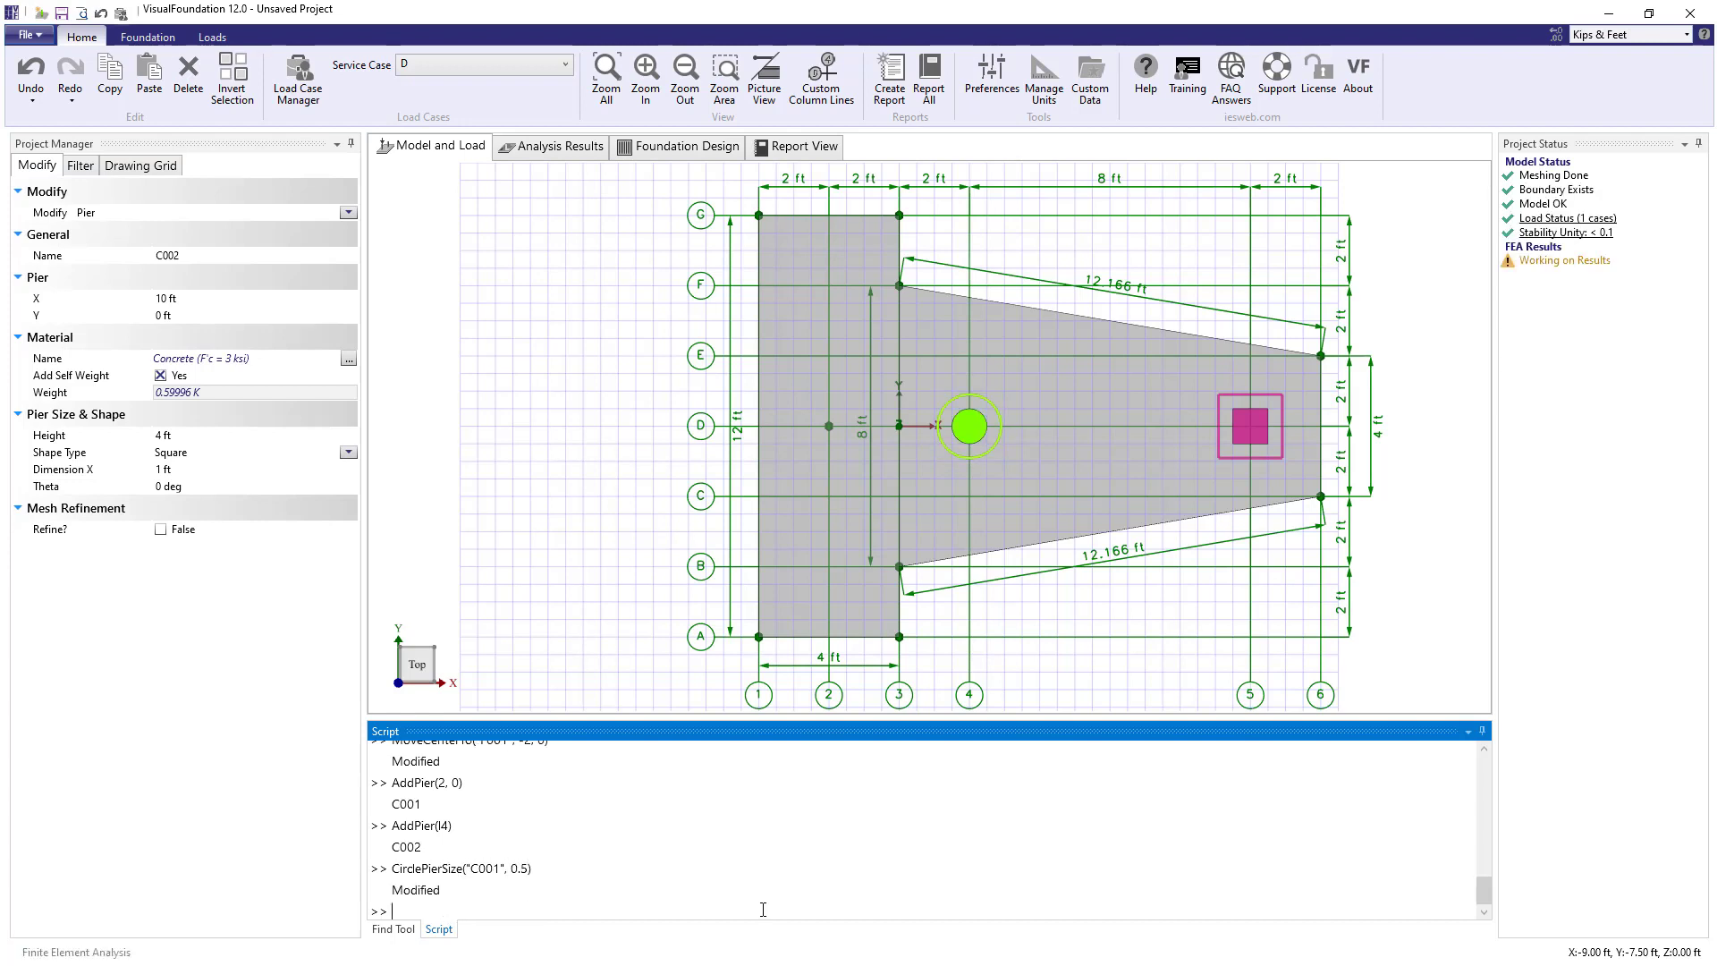
- Make pier C002 circular with a 0.5 ft radius by running CirclePierSize("C002", 0.5); with a closing semicolon
key(Up)
key(BackSpace)
text(2)
key(End)
text(;)
key(Return)
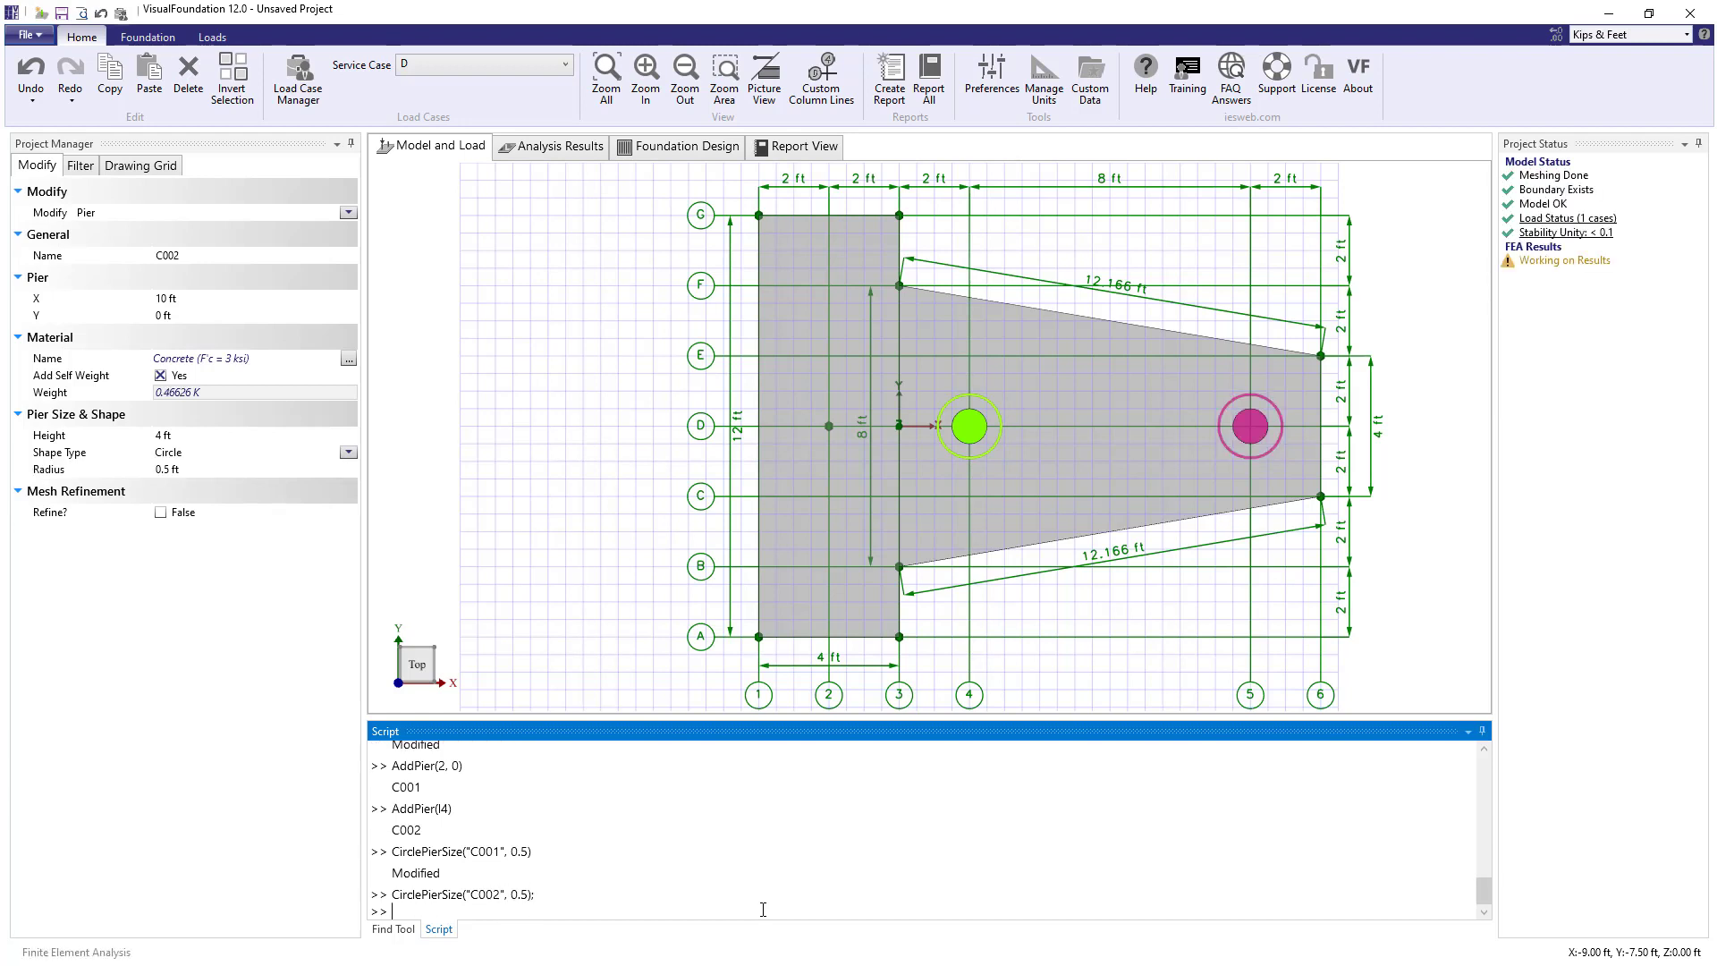
- Assign Concrete (F'c = 4 ksi) to pier C001 with the SetPierMaterial script command
text(SetPierMaterial("C001)
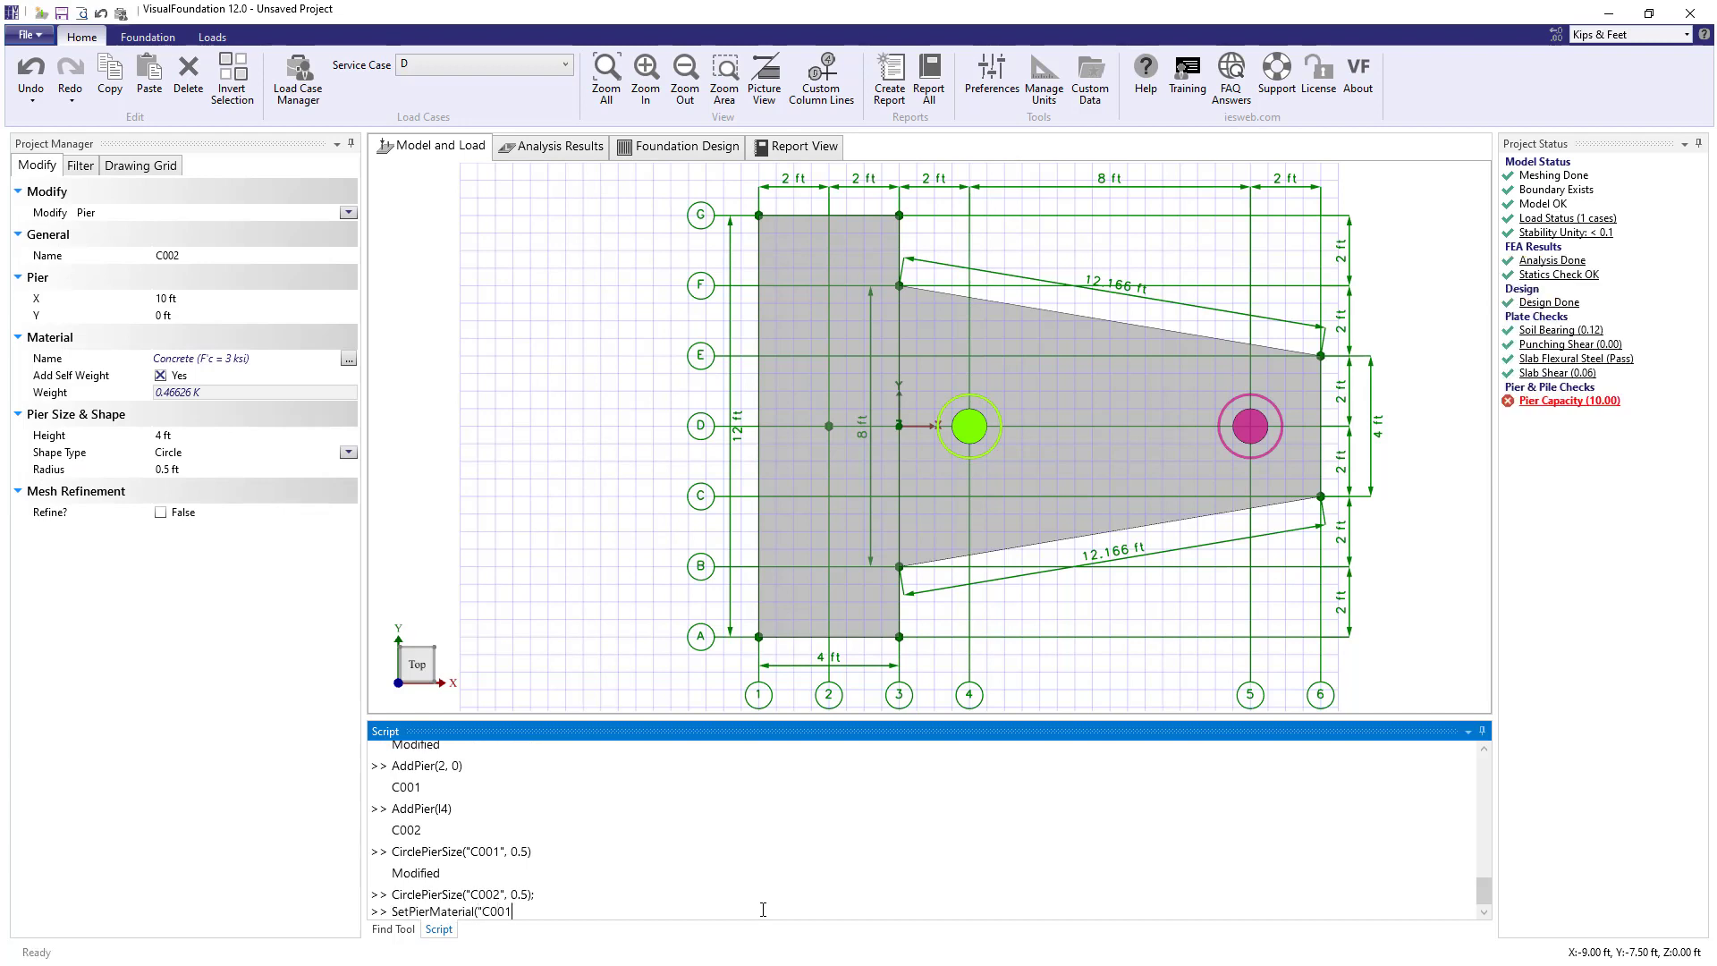
text(", "Concrete (F'c = 4 ksi)"))
key(Return)
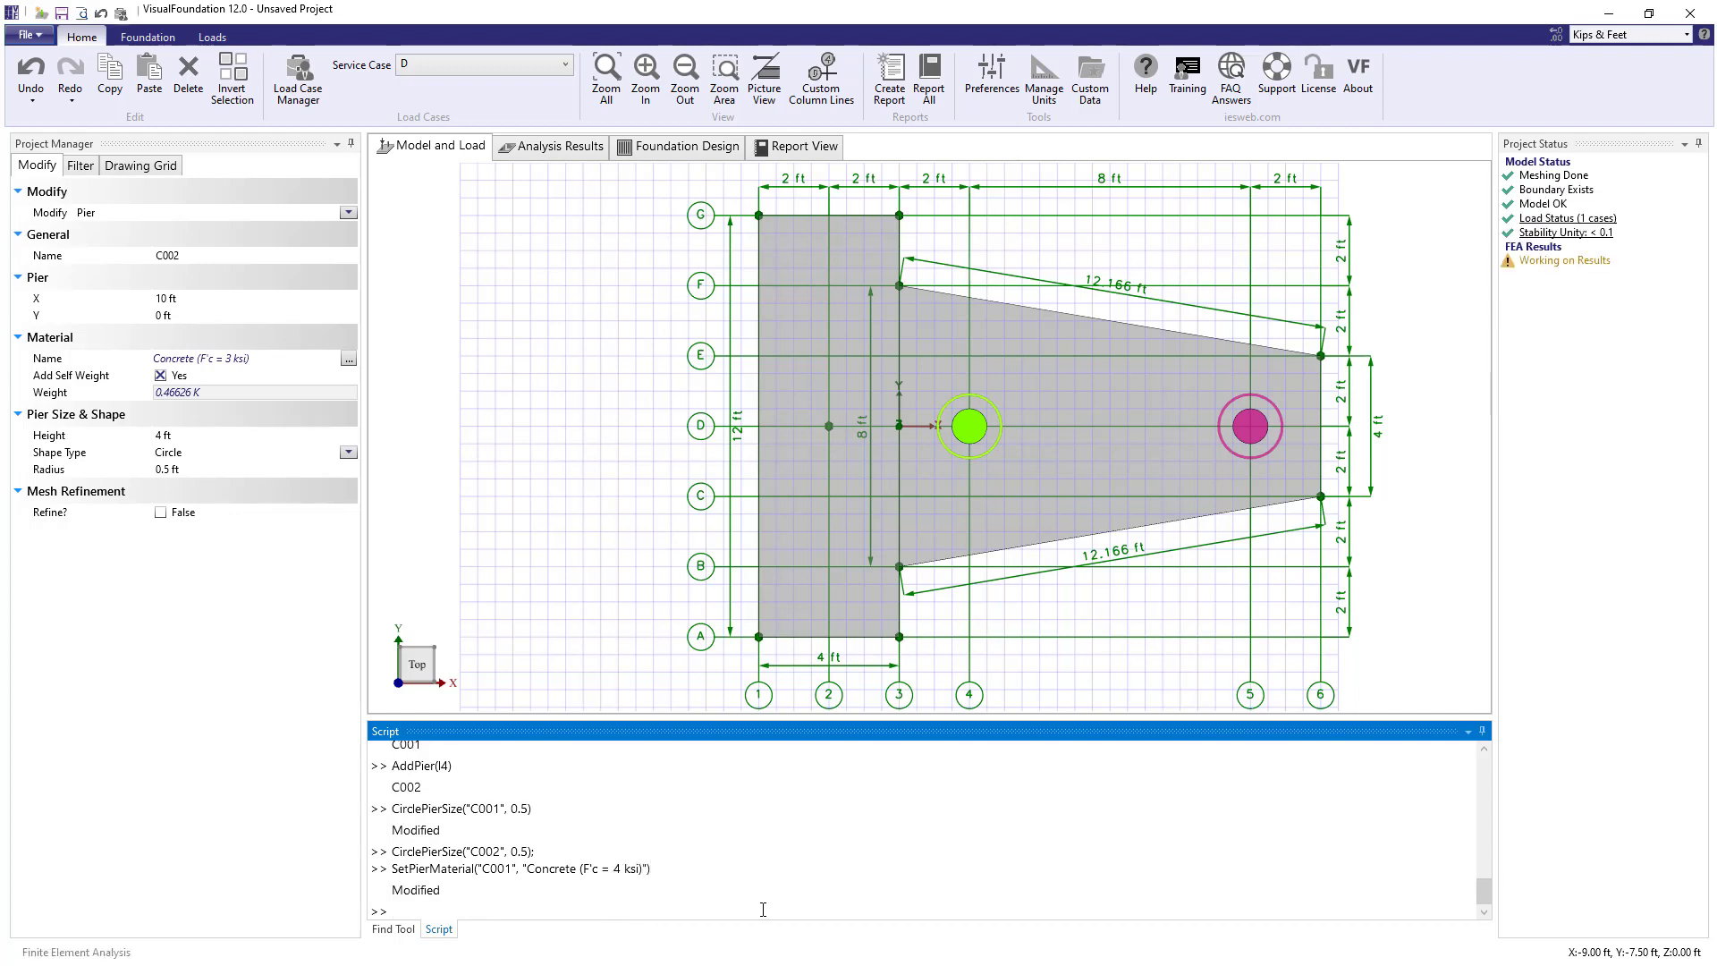
- Run SetPierMaterial("C002", PickConcrete()); and choose Concrete (F'c = 4 ksi) from the General concretes
text(SetPierMaterial("C)
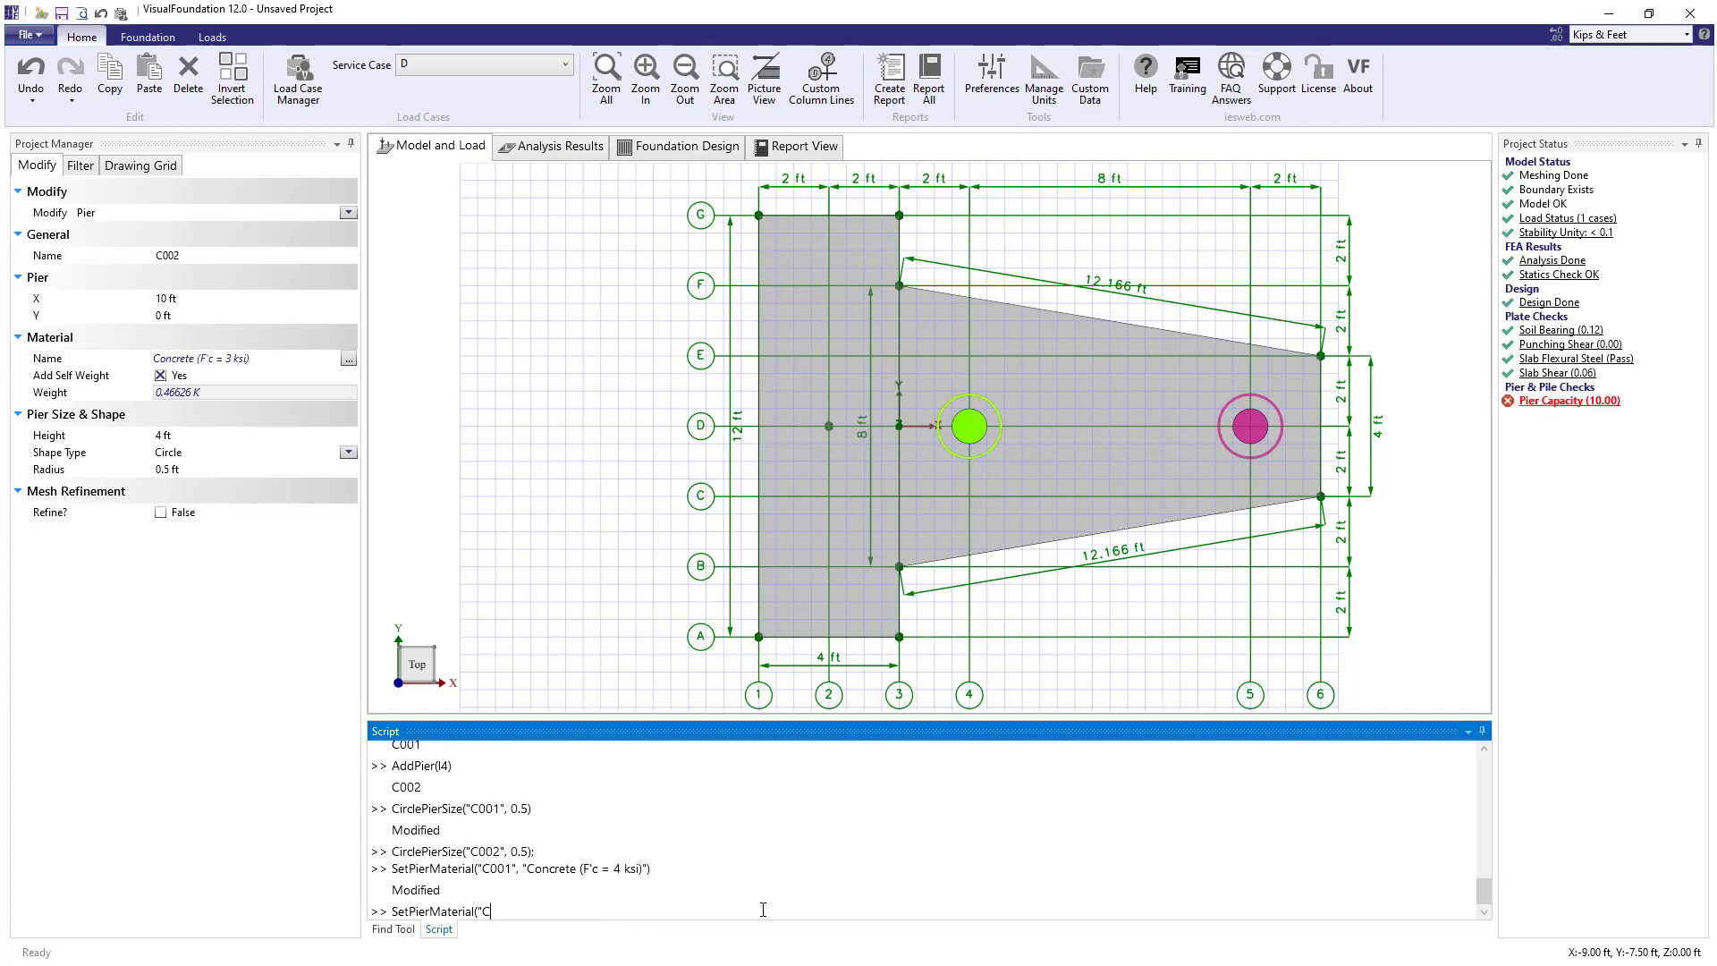
text(002", PickConcrete());)
key(Return)
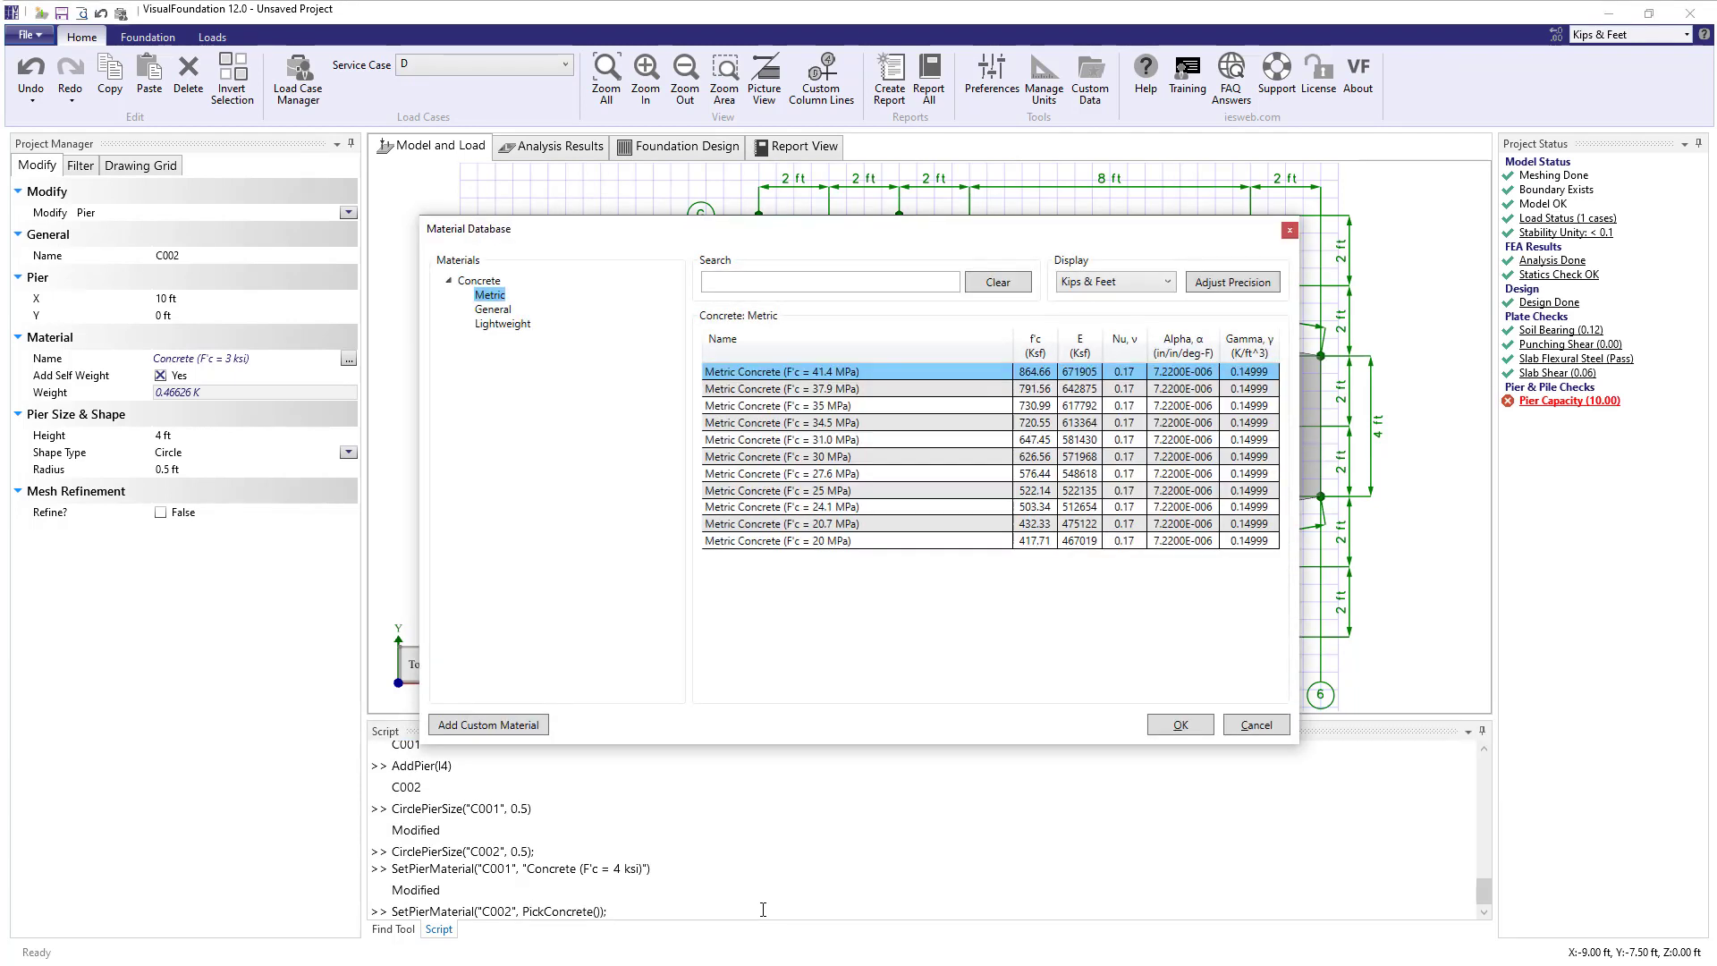
click(493, 308)
click(770, 442)
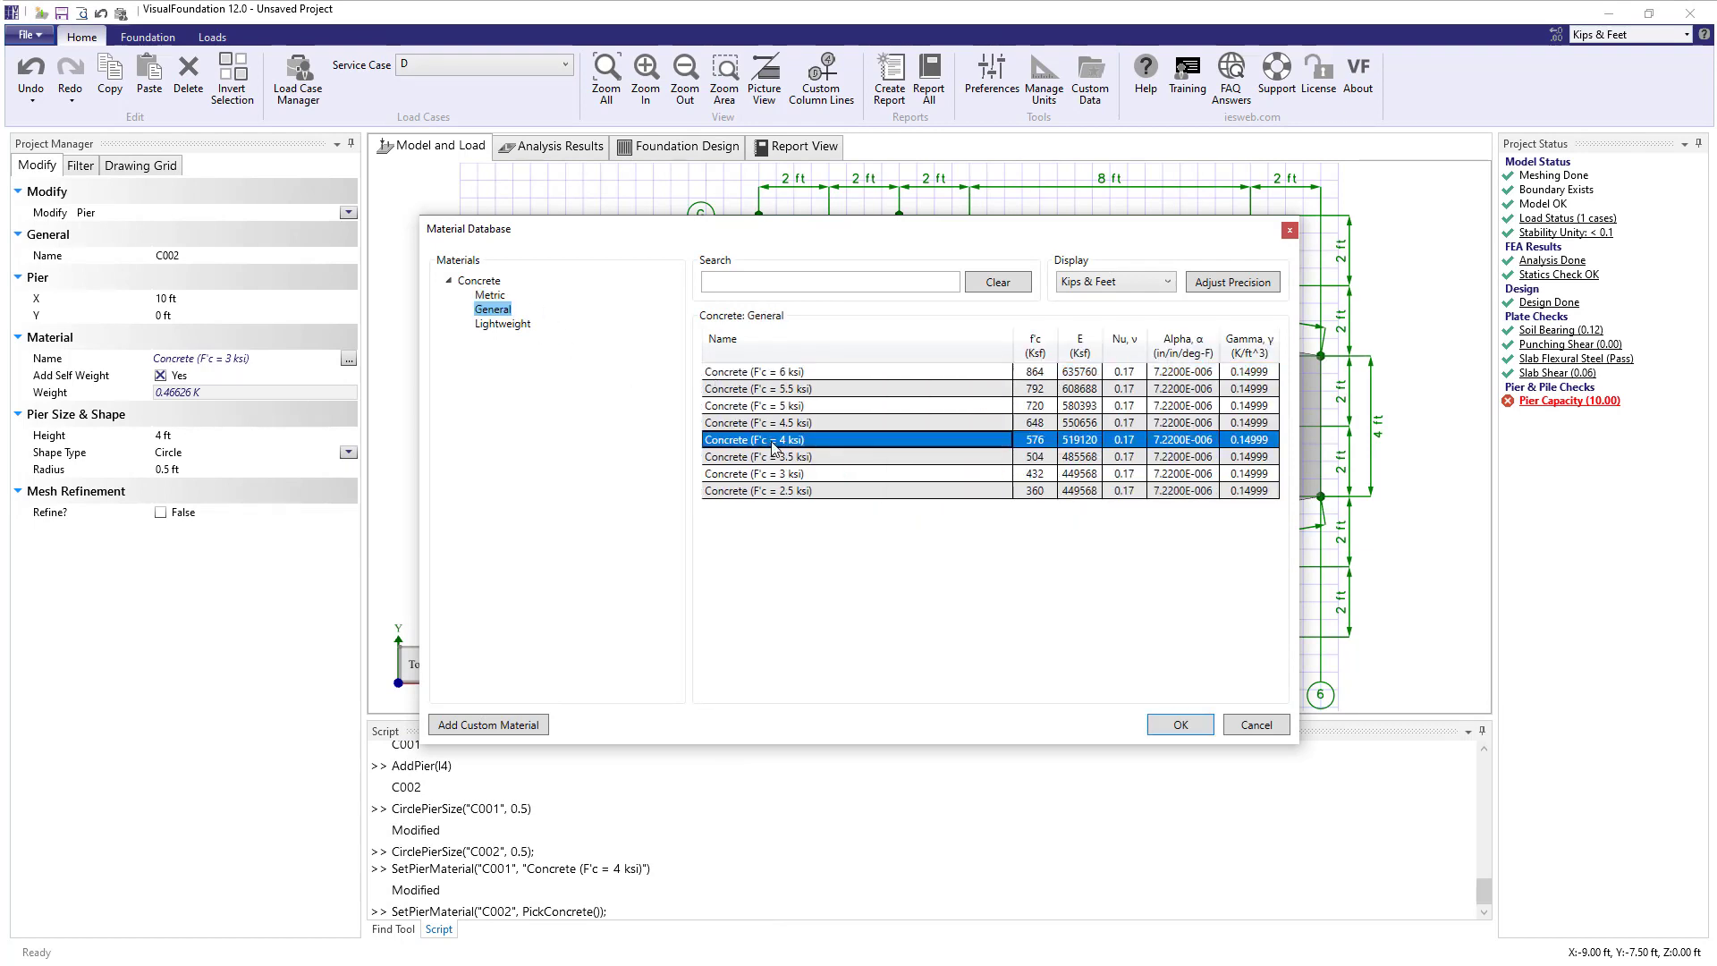
click(1181, 724)
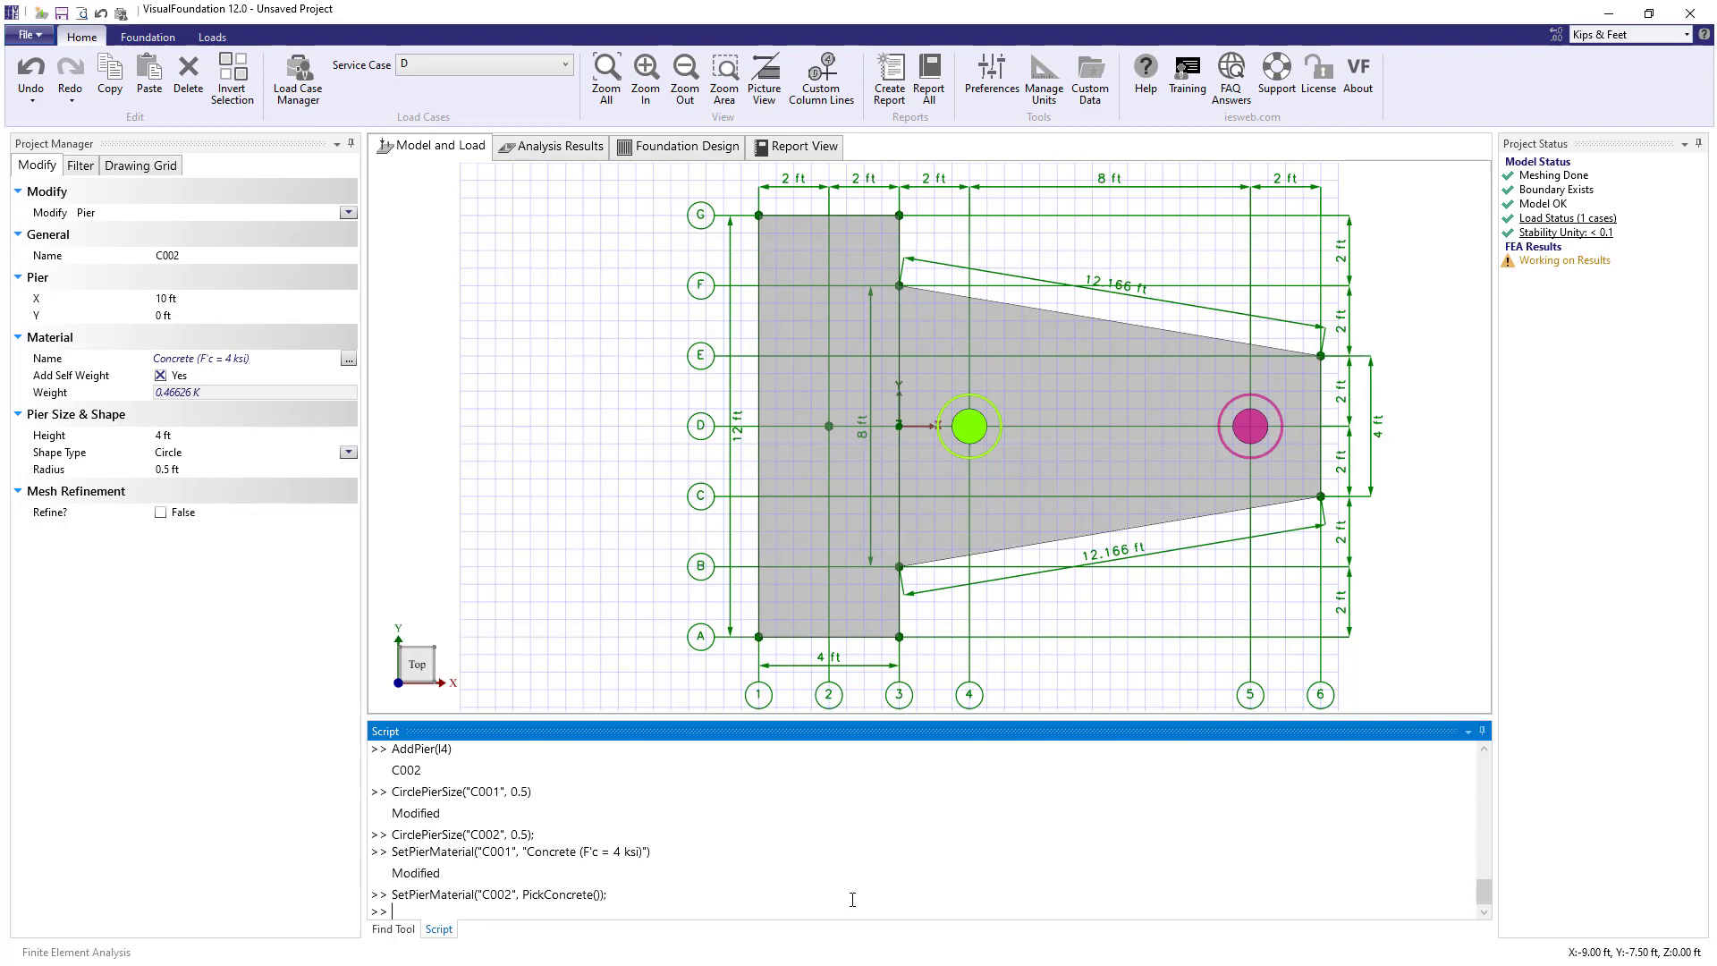
- Run PickMaterial() in the script console and choose ASTM A36 from the IES steel materials
text(PickMaterial())
key(Return)
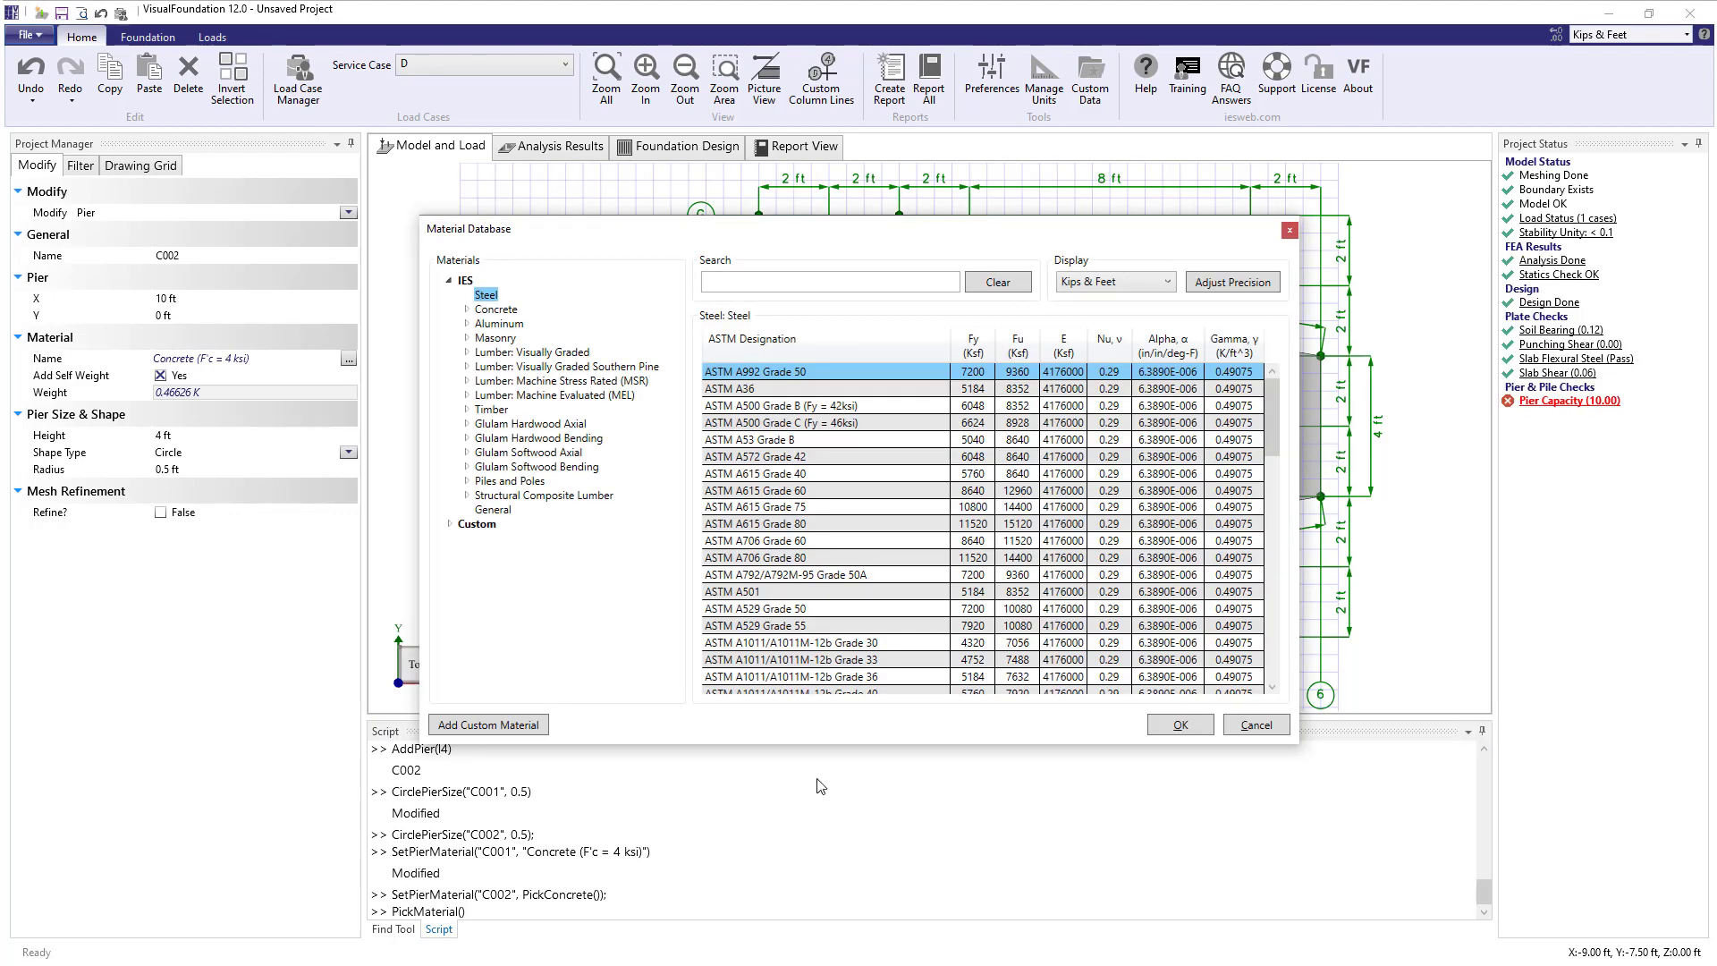
click(798, 391)
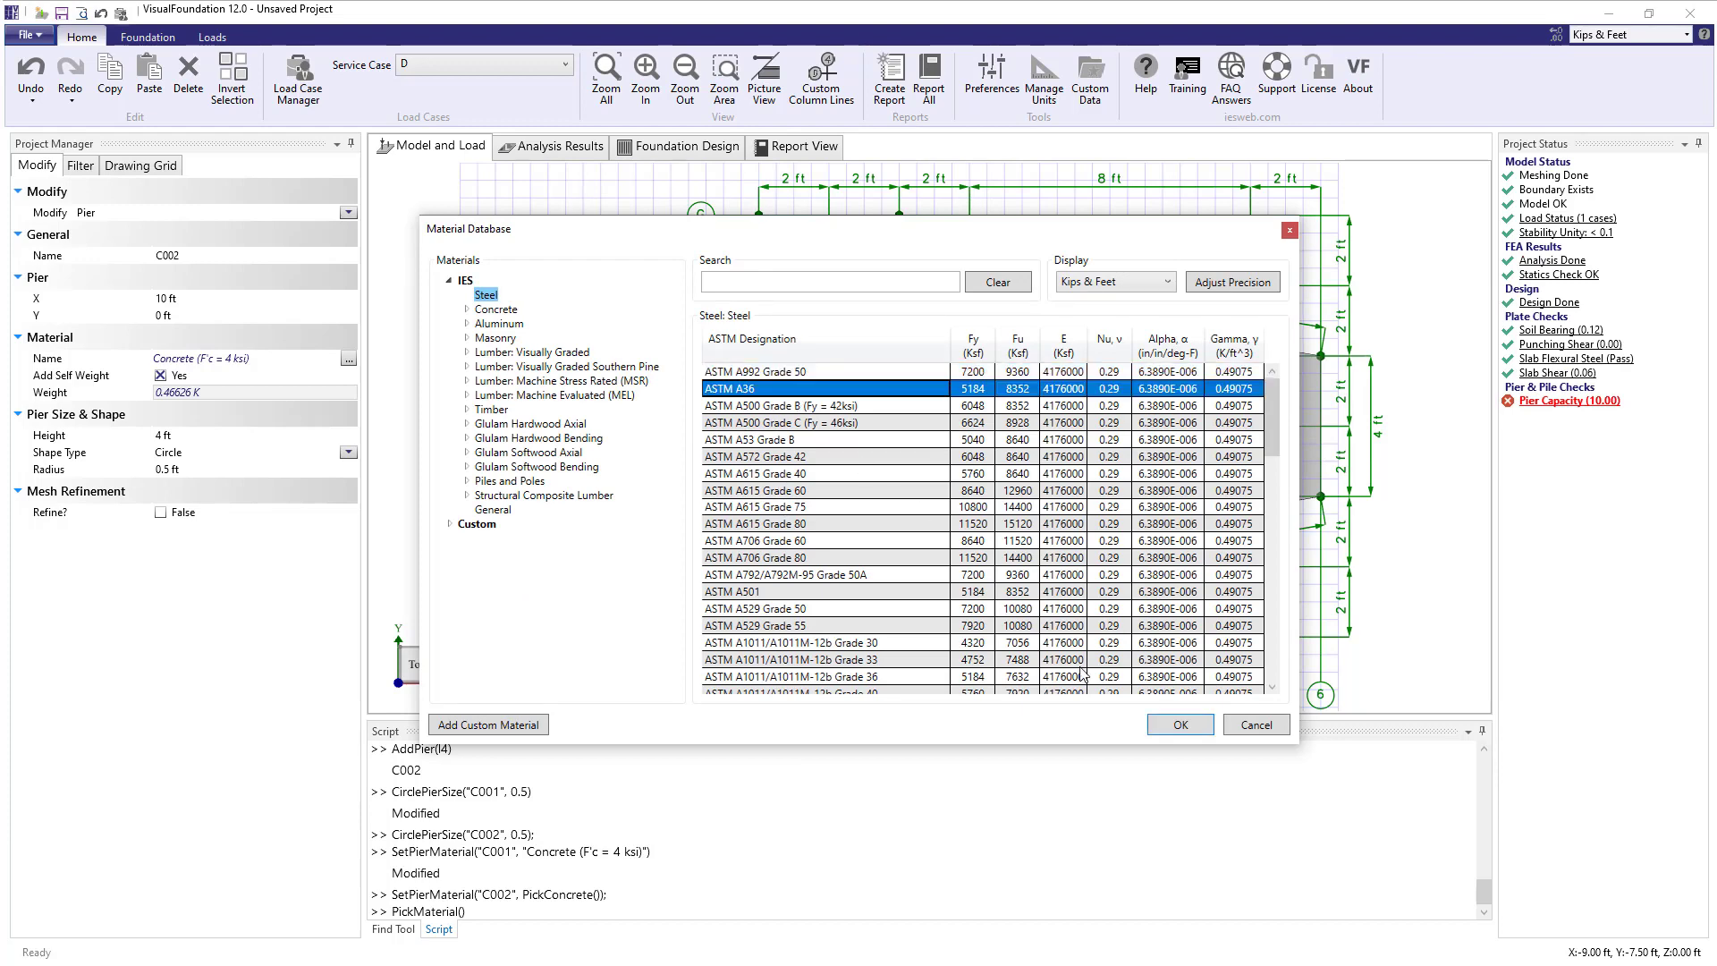
click(1182, 726)
- Run PickDatabaseSection() in the script console and choose the HP10X42 shape from the AISC Steel HP sections
text(PickDatabaseSection())
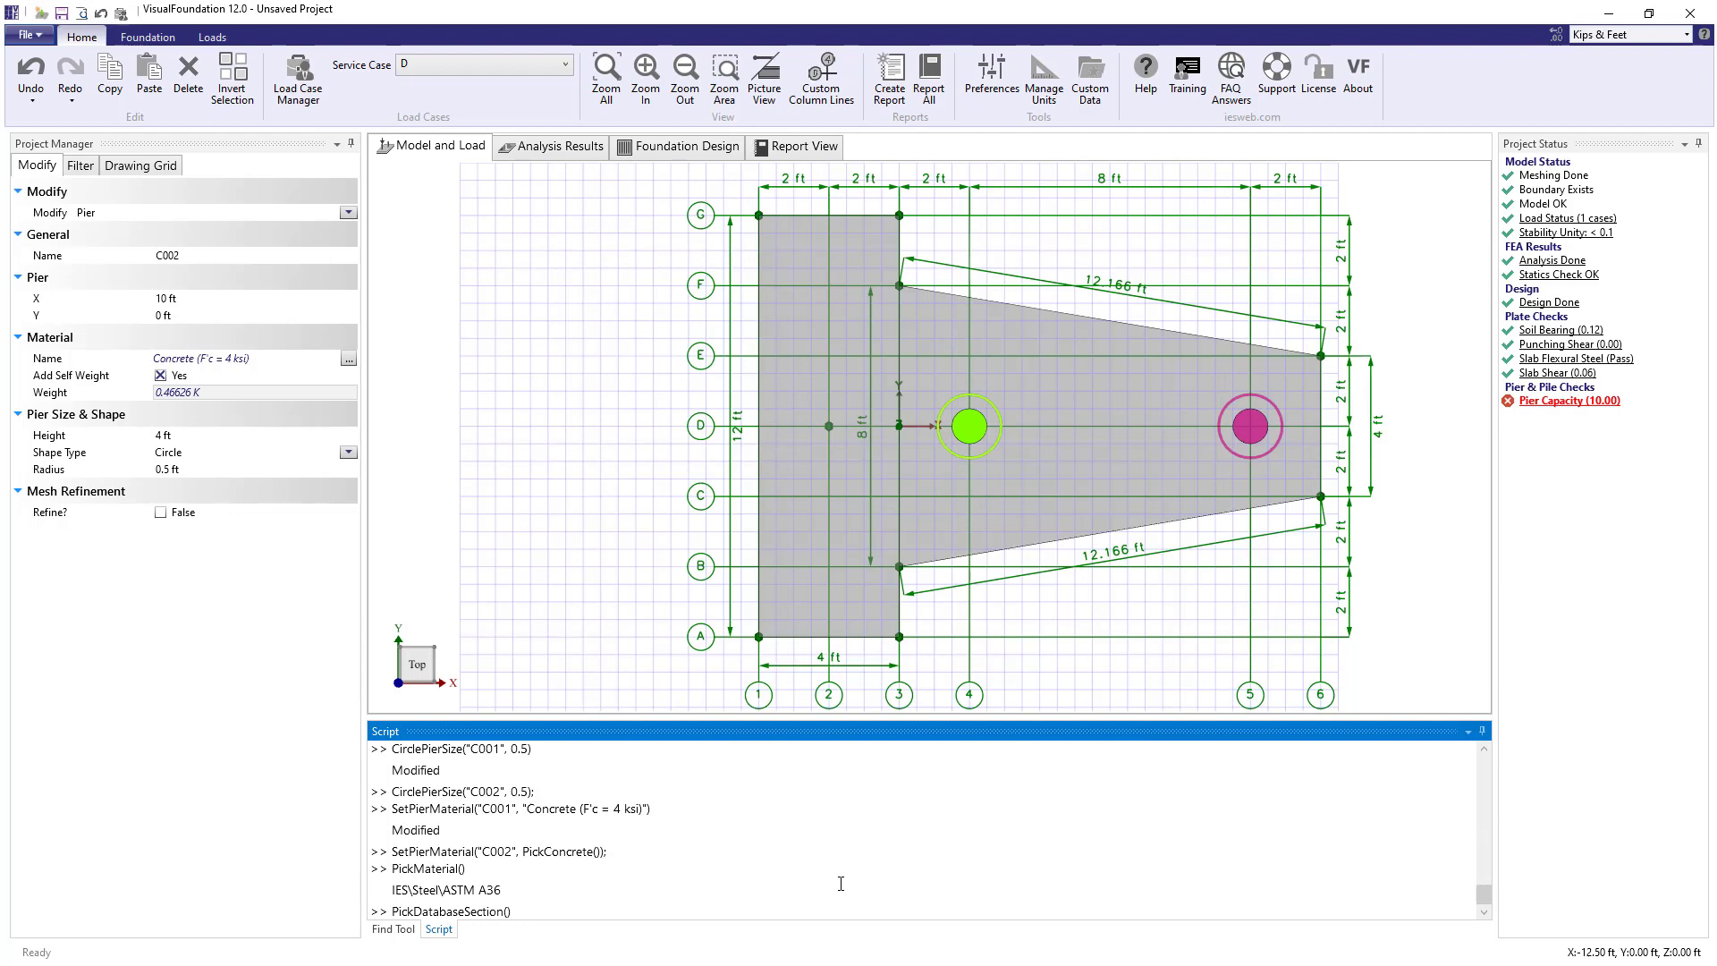
key(Return)
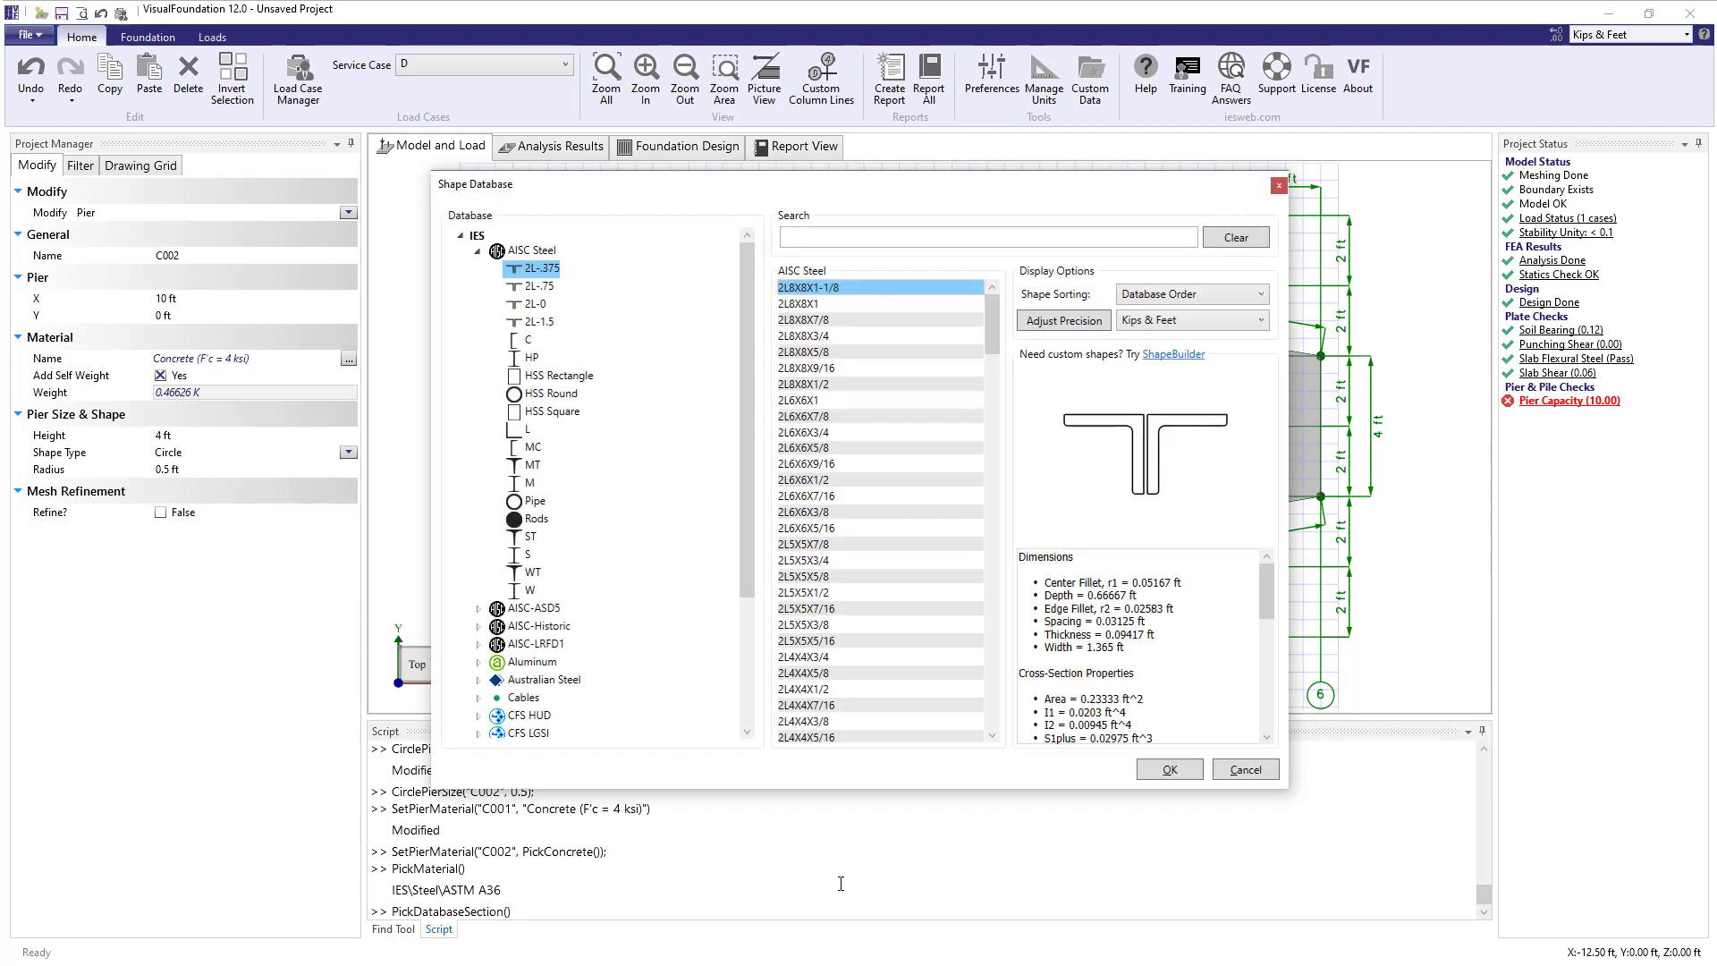
click(532, 359)
click(815, 592)
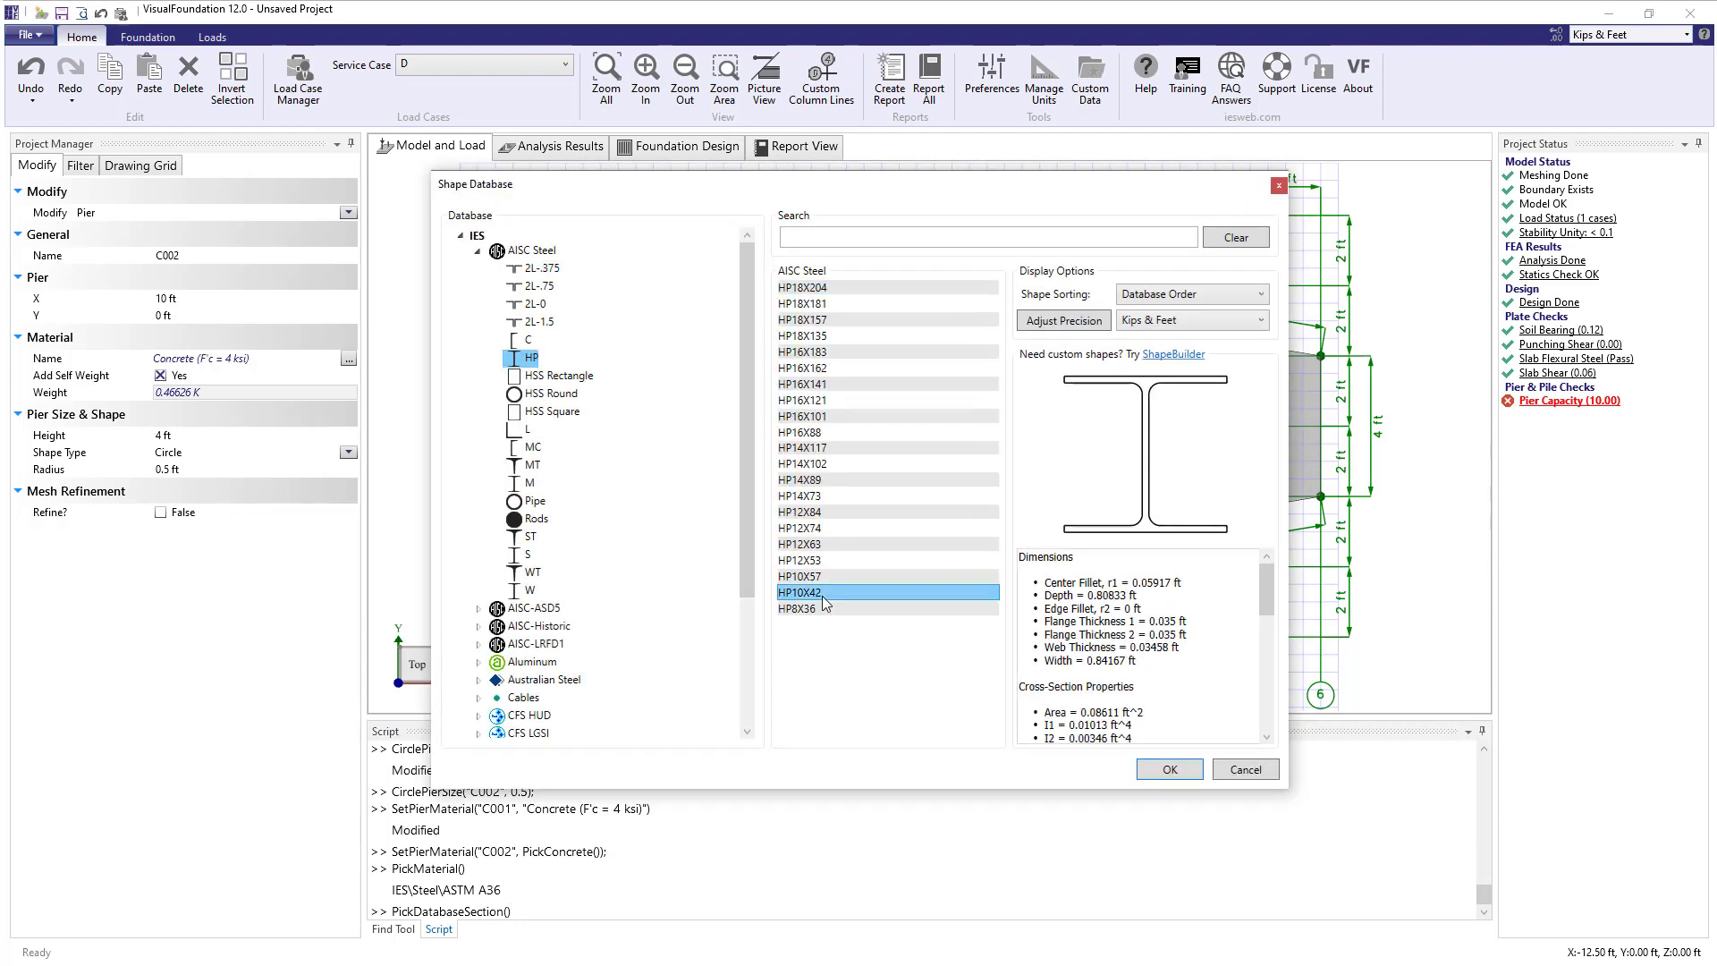
click(1160, 770)
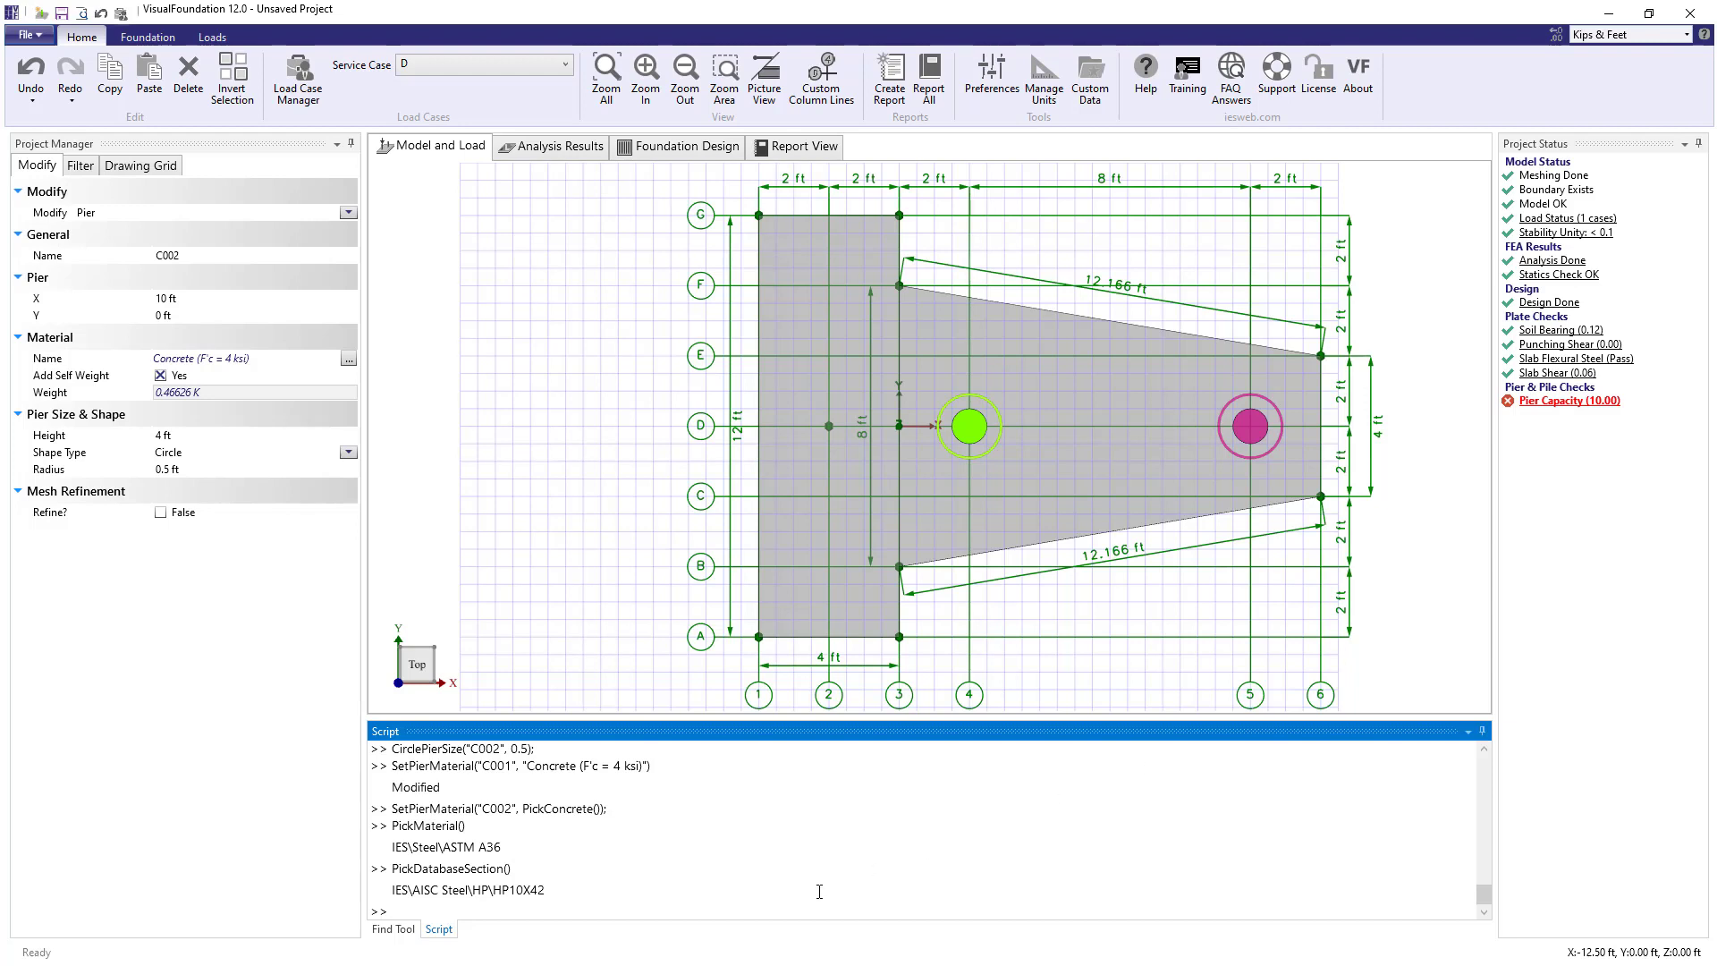
- Run Help("AddWall") and copy the AddWall signature with name, start and end coordinates, height, thickness and includeSelfWeight into the script console
text(Help("A)
text(ddWall"))
key(Return)
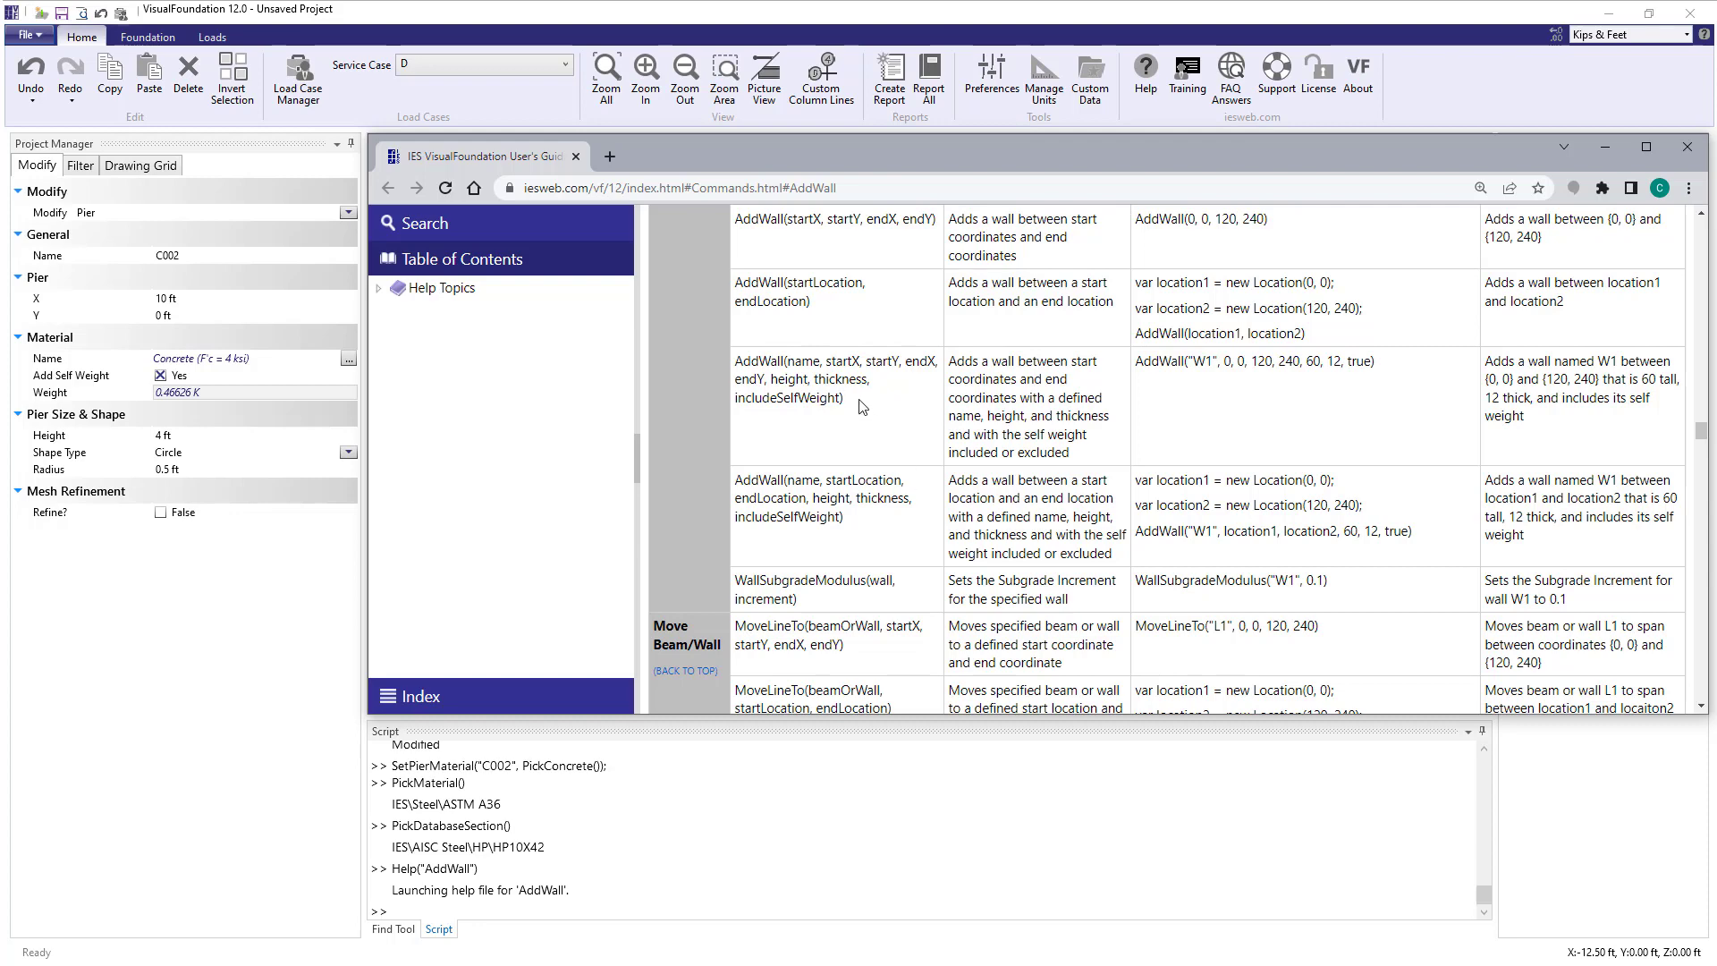
mouse_move(860, 404)
mouse_down()
mouse_move(731, 384)
mouse_move(735, 360)
mouse_up()
key(ctrl+c)
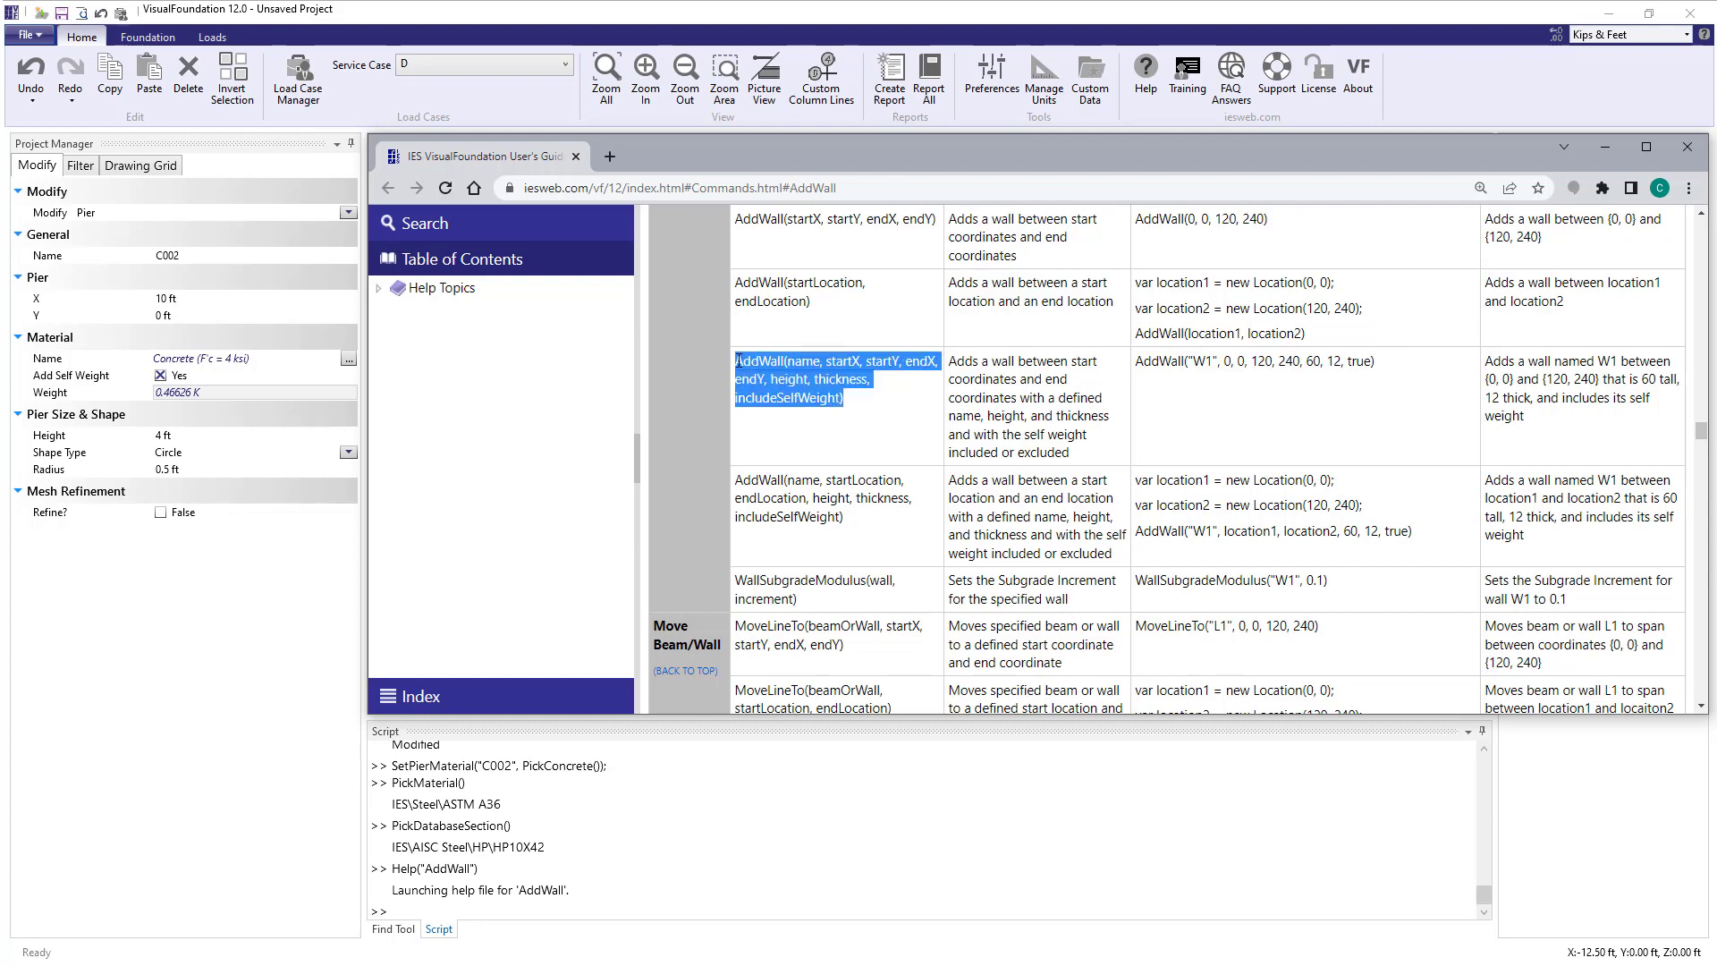
click(1687, 147)
key(ctrl+v)
- Fill the AddWall command's name with "W1", its start coordinates with -2, -6 and its end coordinates with -2, 6
double_click(453, 911)
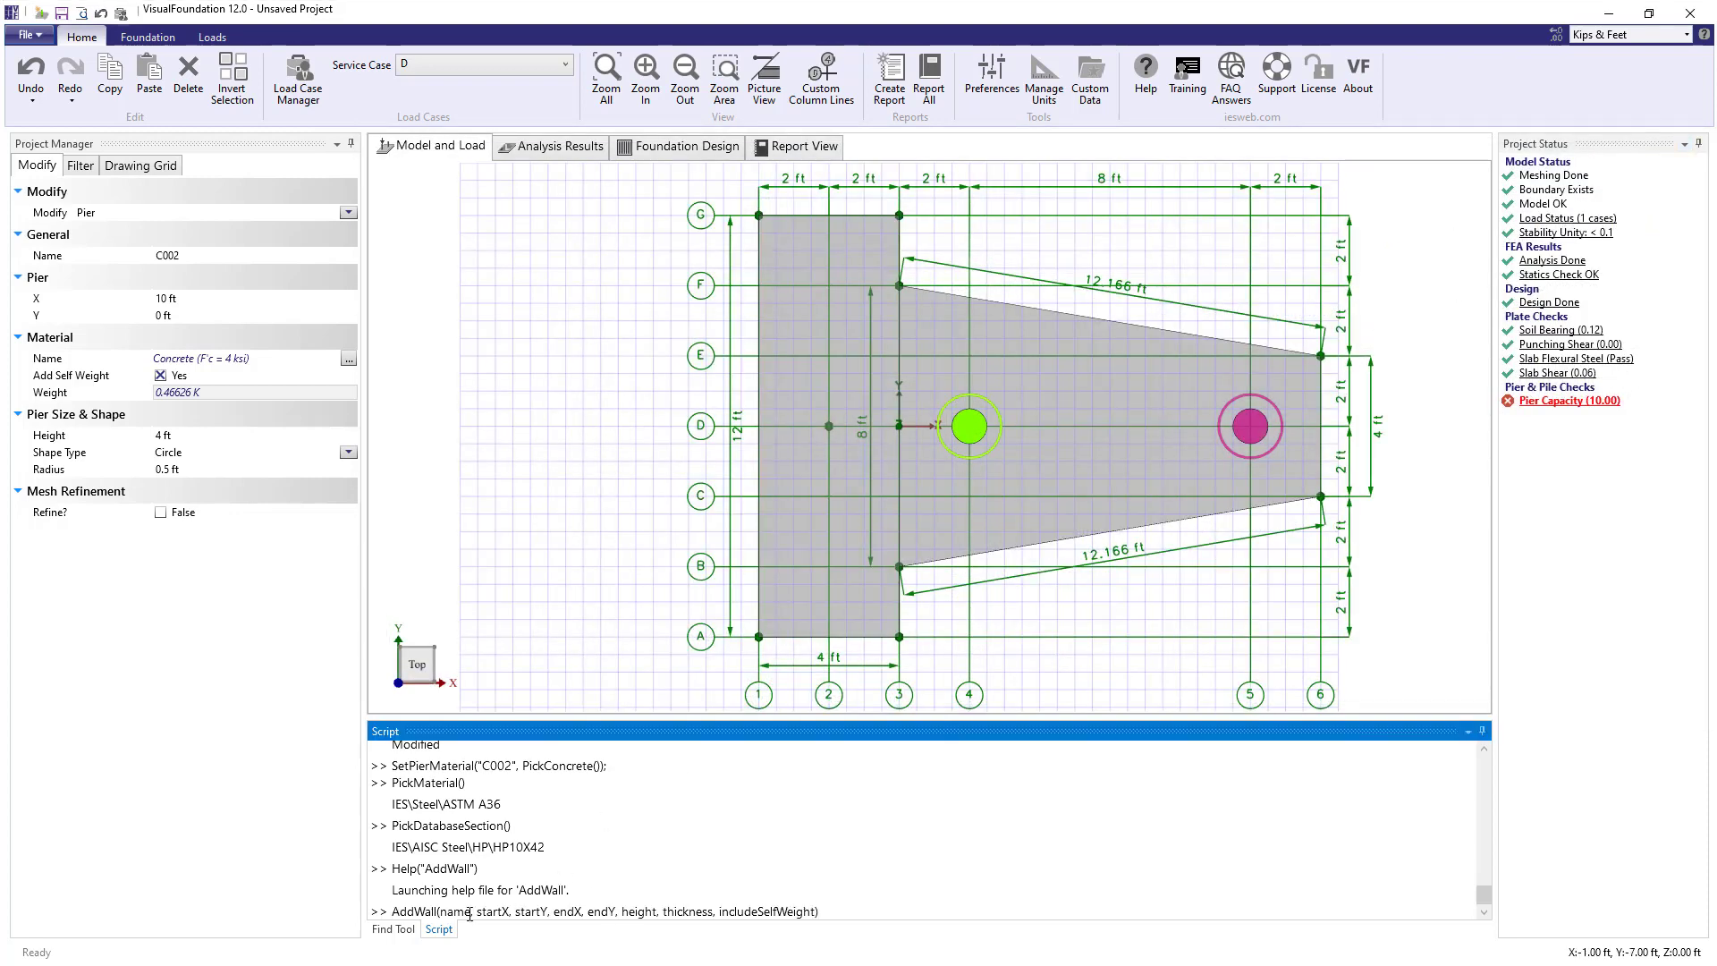
text("W1")
double_click(489, 911)
text(-2)
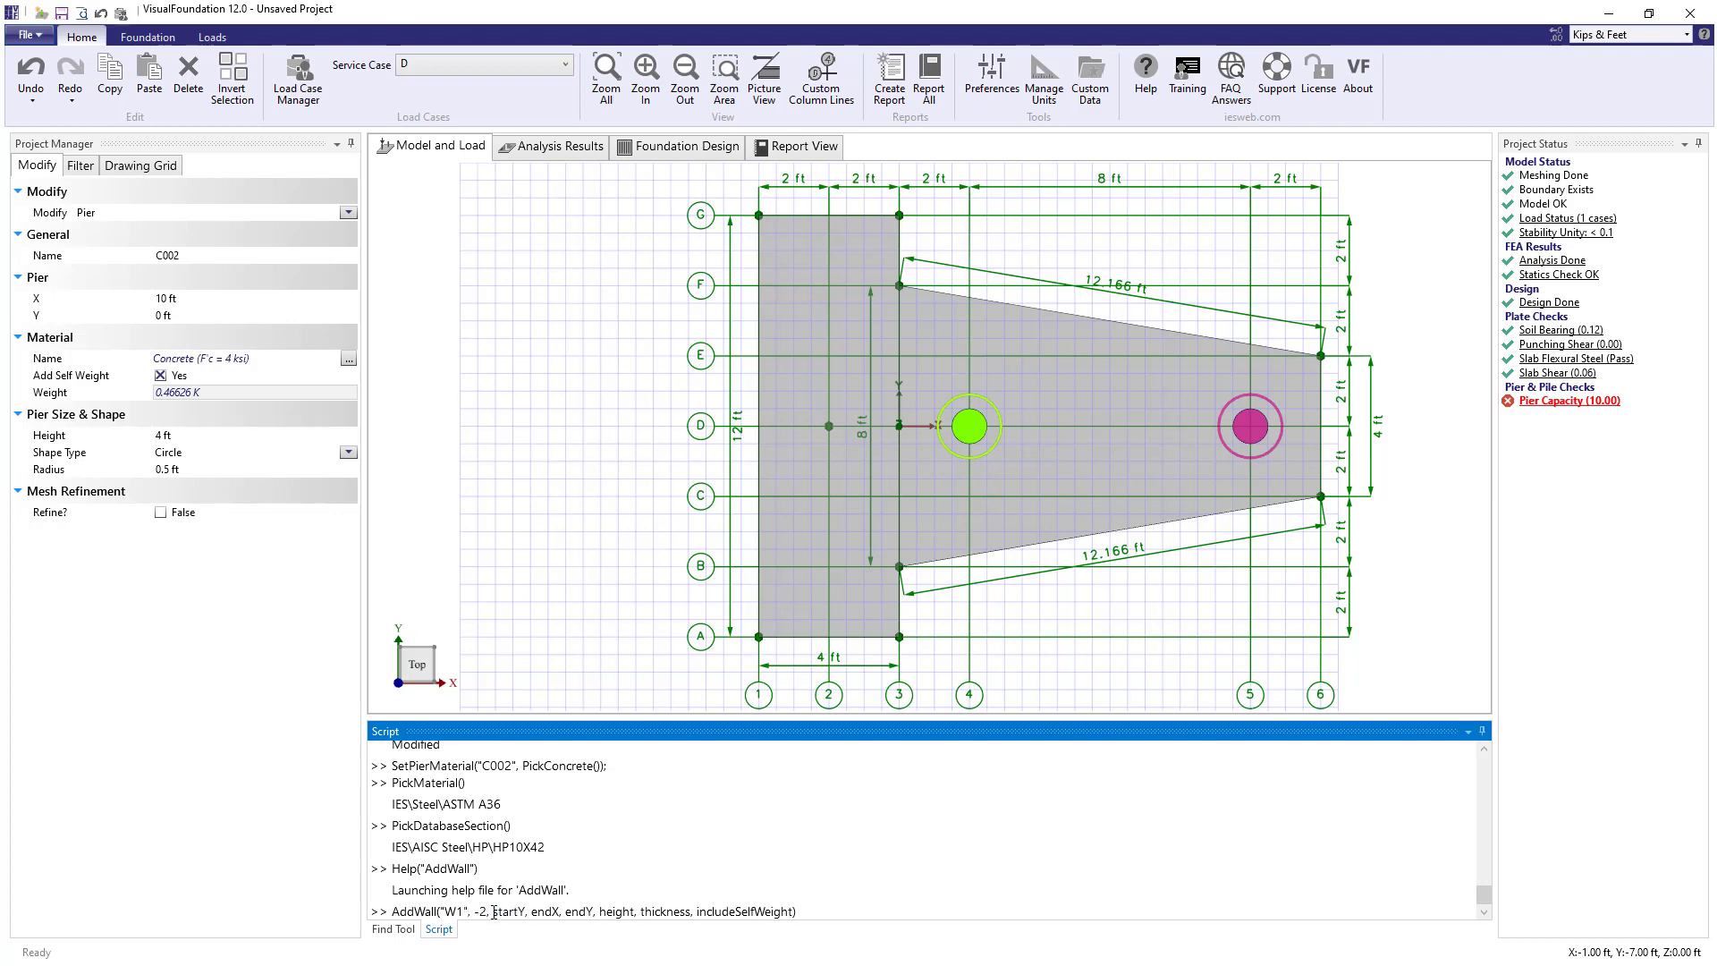
double_click(508, 911)
text(-6)
double_click(535, 912)
text(-2)
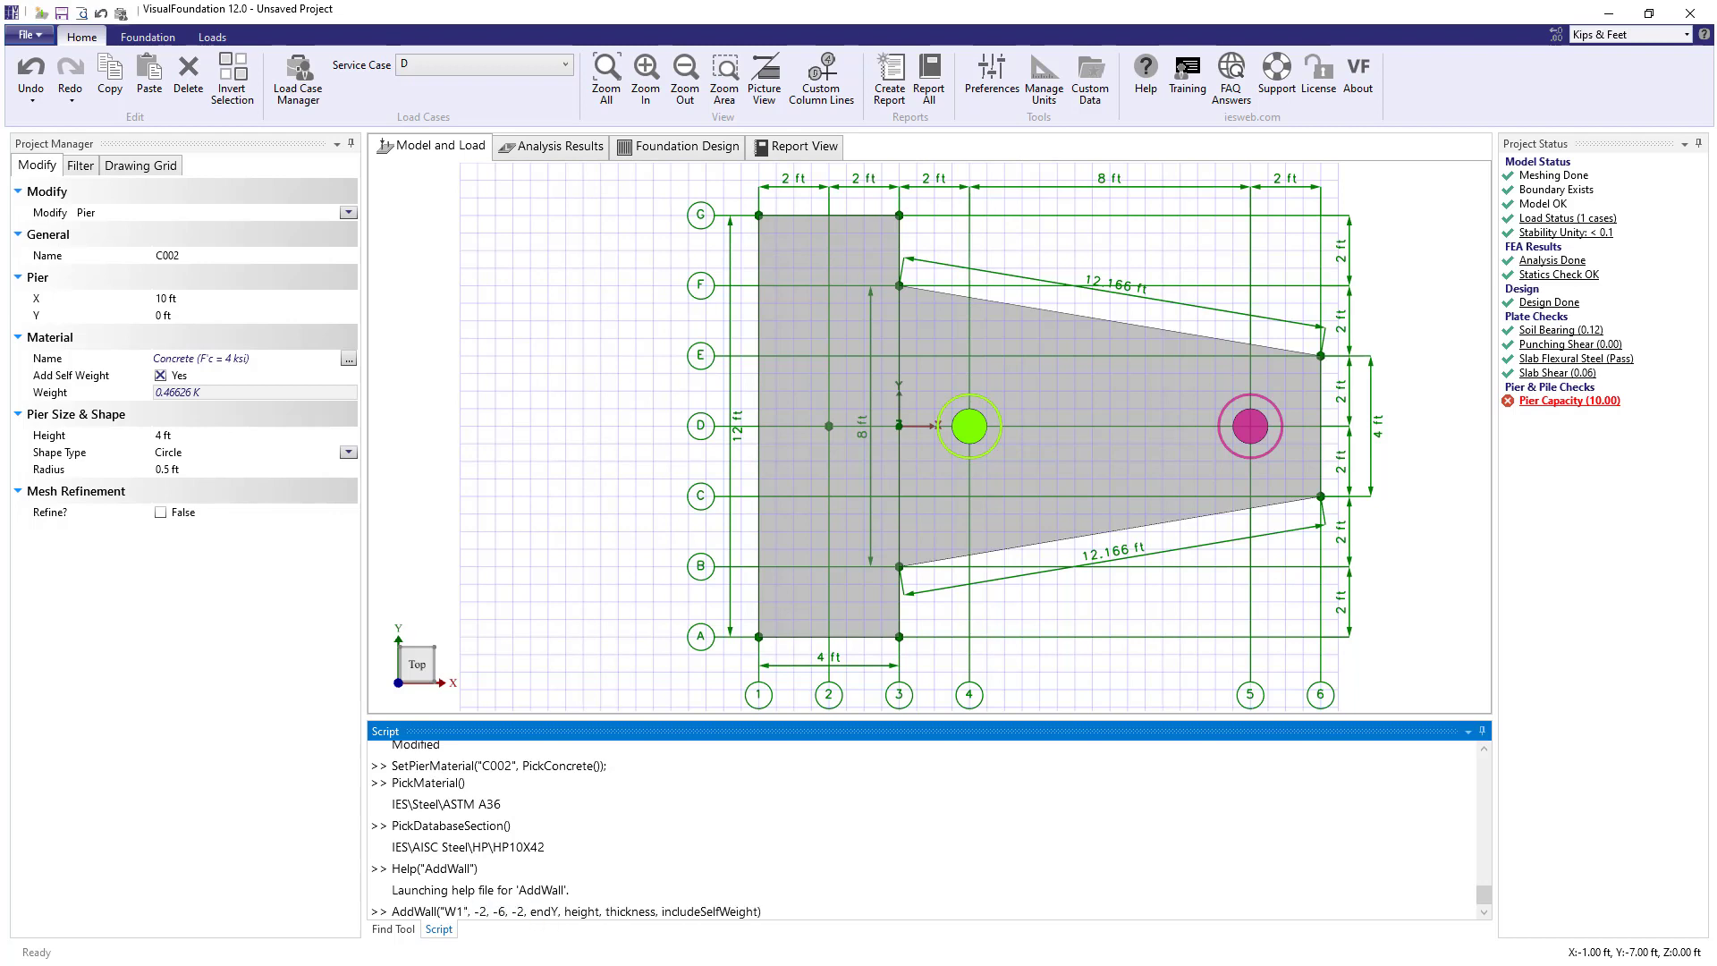
double_click(543, 911)
text(6)
- Set the AddWall height to 4, thickness to 8/12.0 and includeSelfWeight to true, and run the command
double_click(547, 911)
text(4)
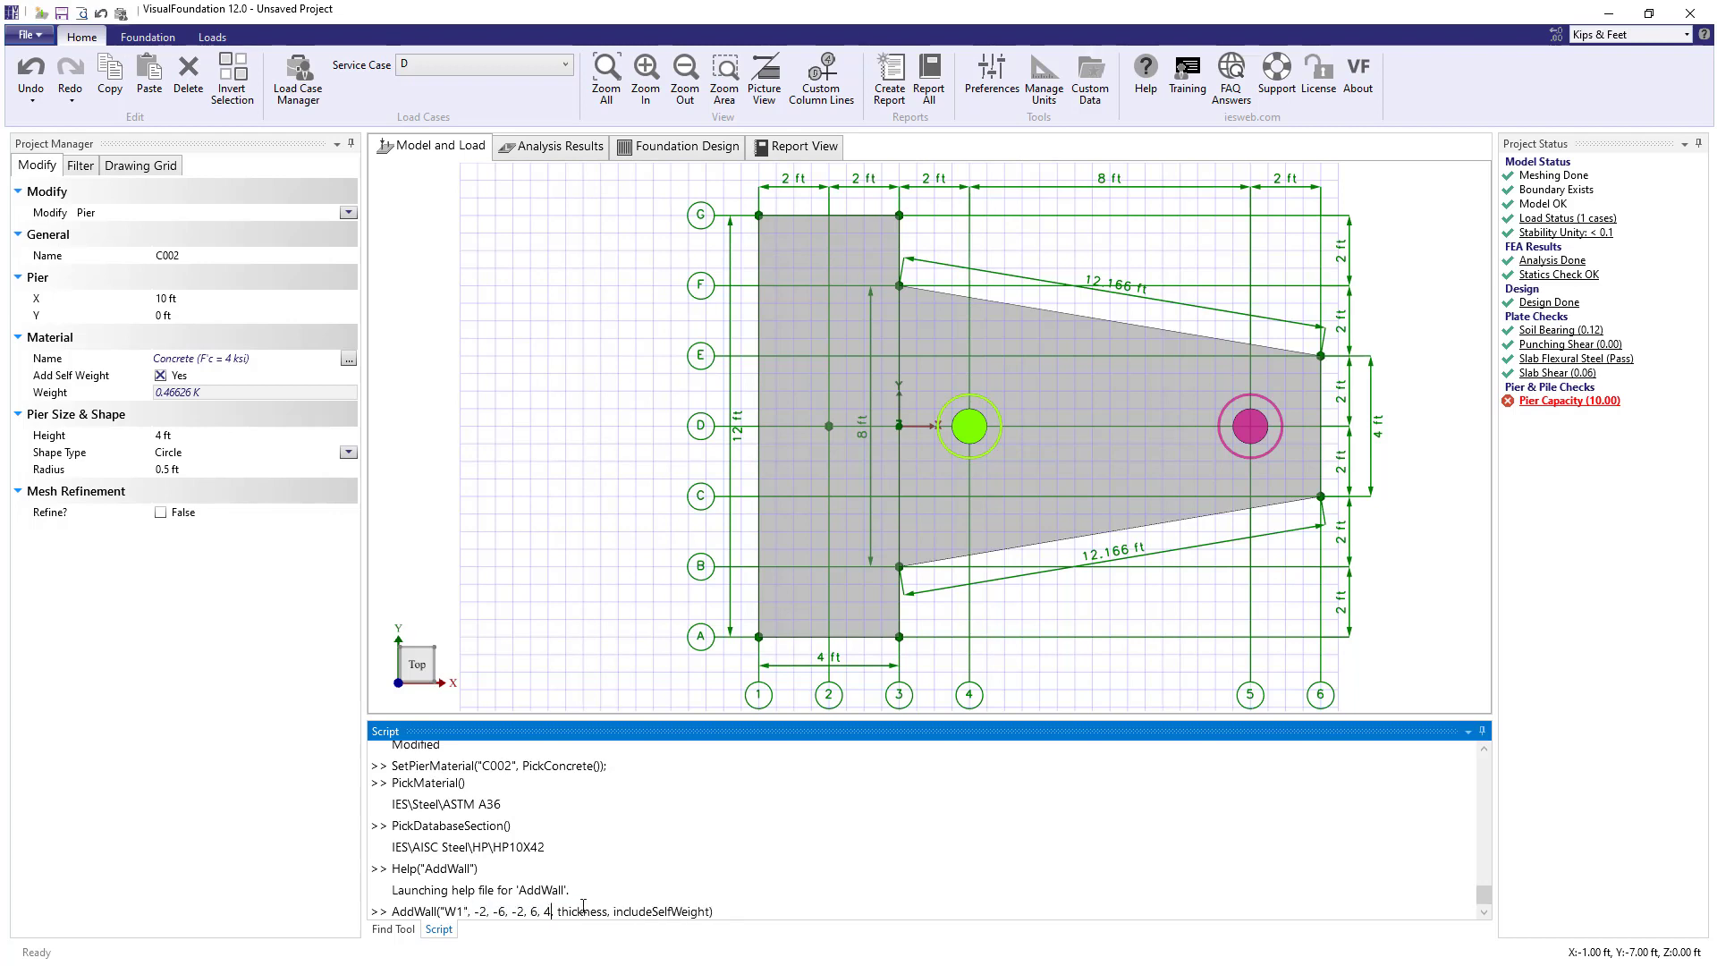
double_click(578, 911)
text(8/12.0)
double_click(608, 911)
text(true)
key(Return)
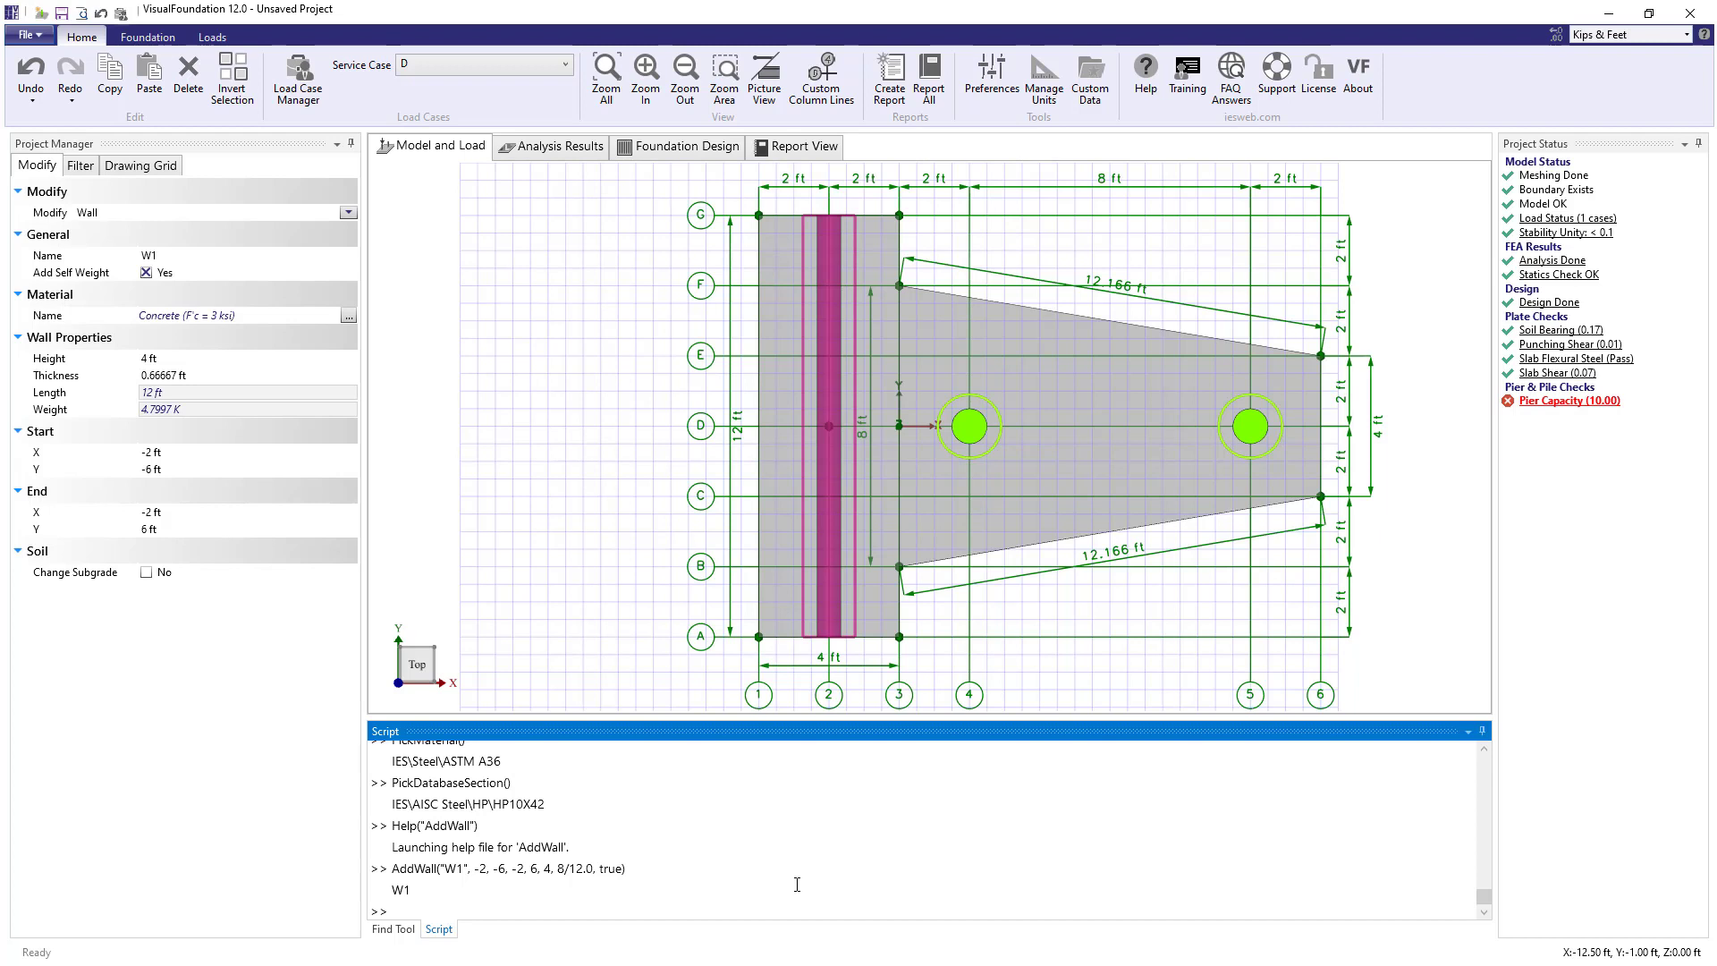
- Define the arc function double x(double y) =>-Math.Sqrt(Math.Pow(6, 2) - Math.Pow(y, 2)) - 4; in the script console
text(double x(double y) =>-Math.Sqrt(Math.Pow)
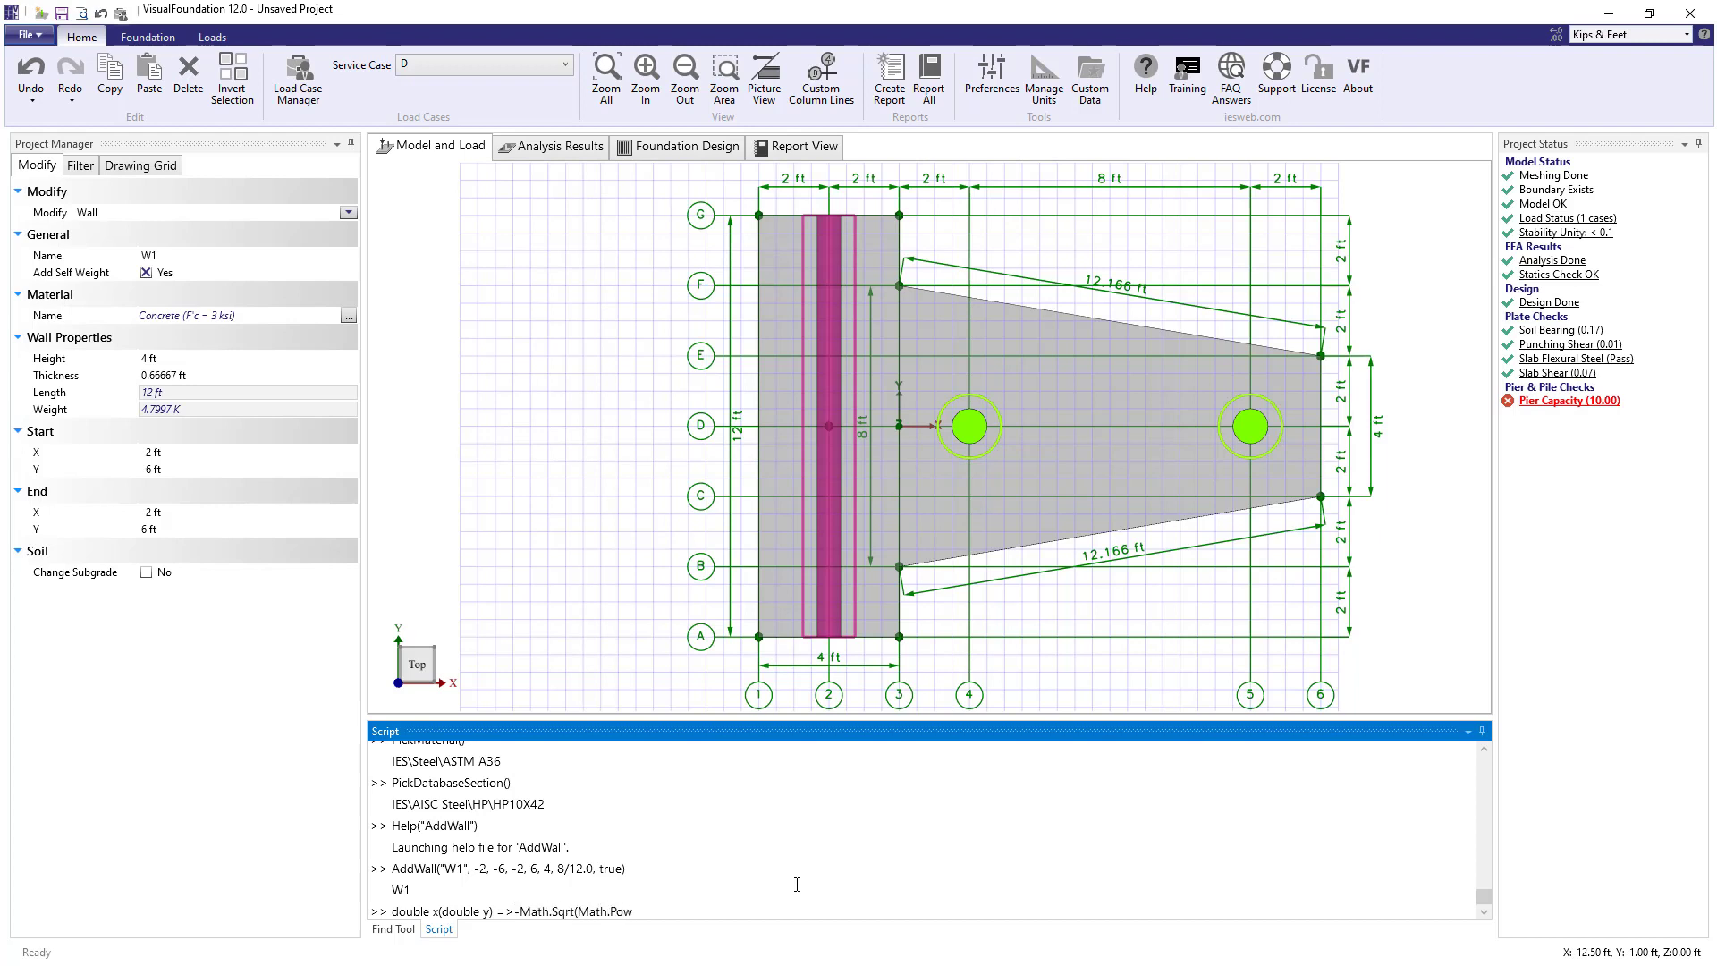
text((6, 2) - Math.Pow(y, 2)) - 4;)
key(Return)
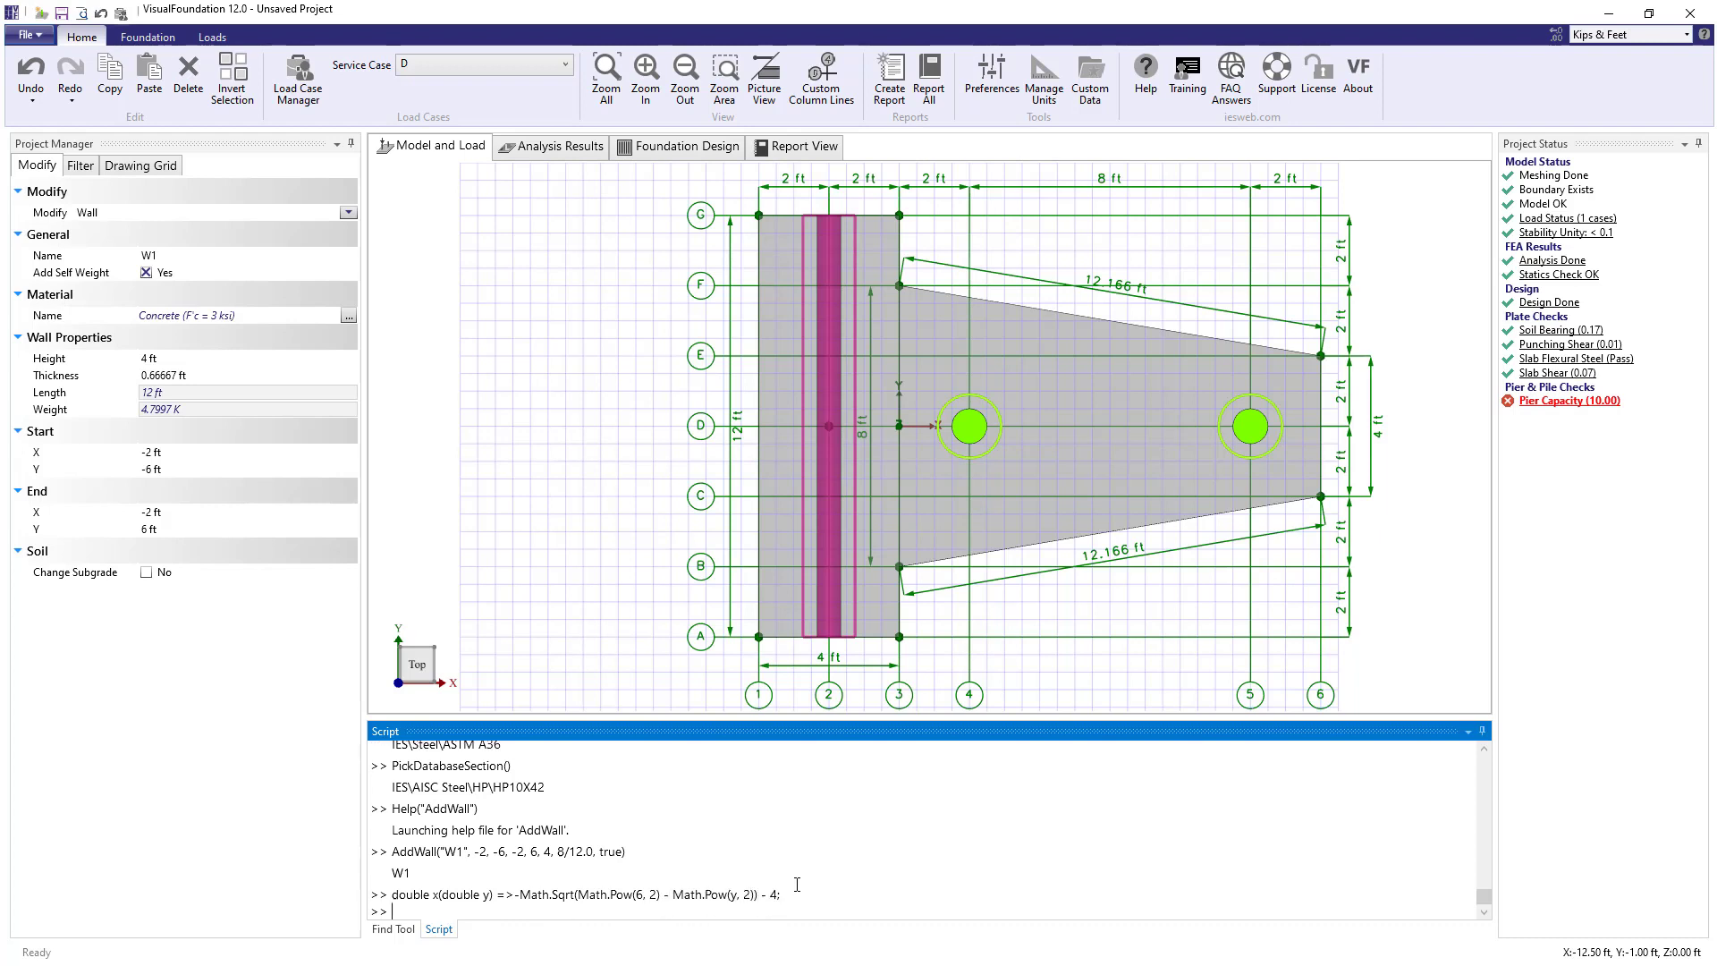
- Declare two empty List<double> variables named xCoordinates and yCoordinates in the script console
text(var xCoordinates = new List<double>();)
key(Return)
key(Up)
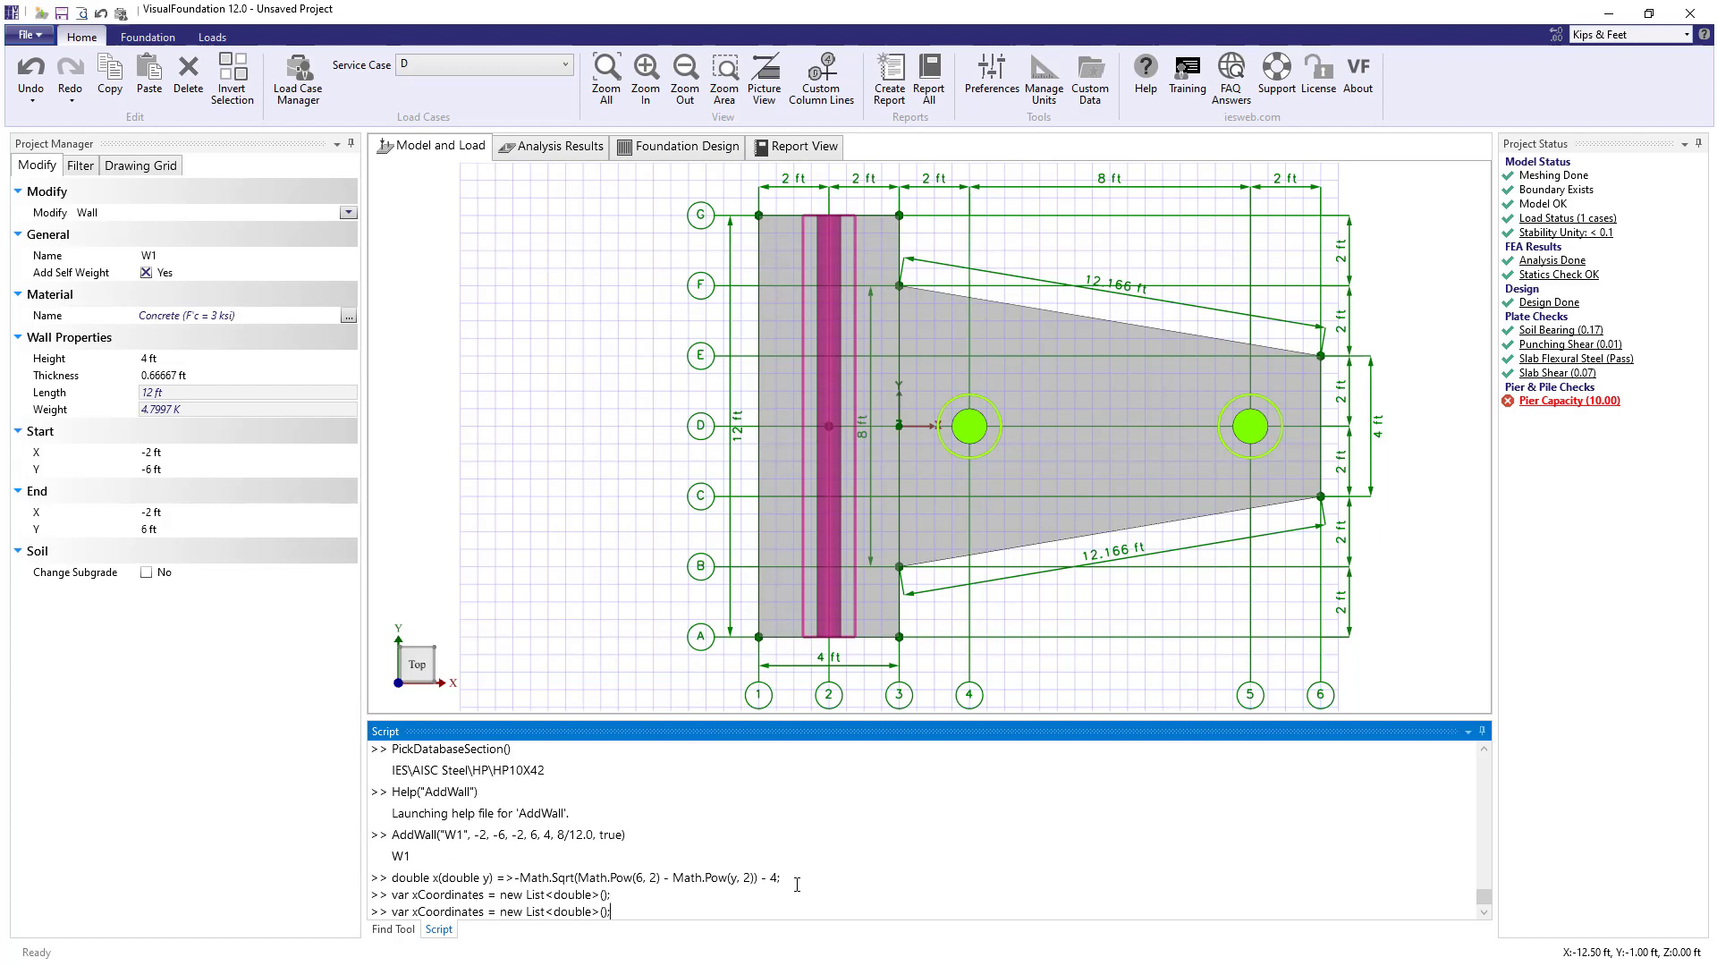
key(Left)
key(BackSpace)
text(y)
key(Return)
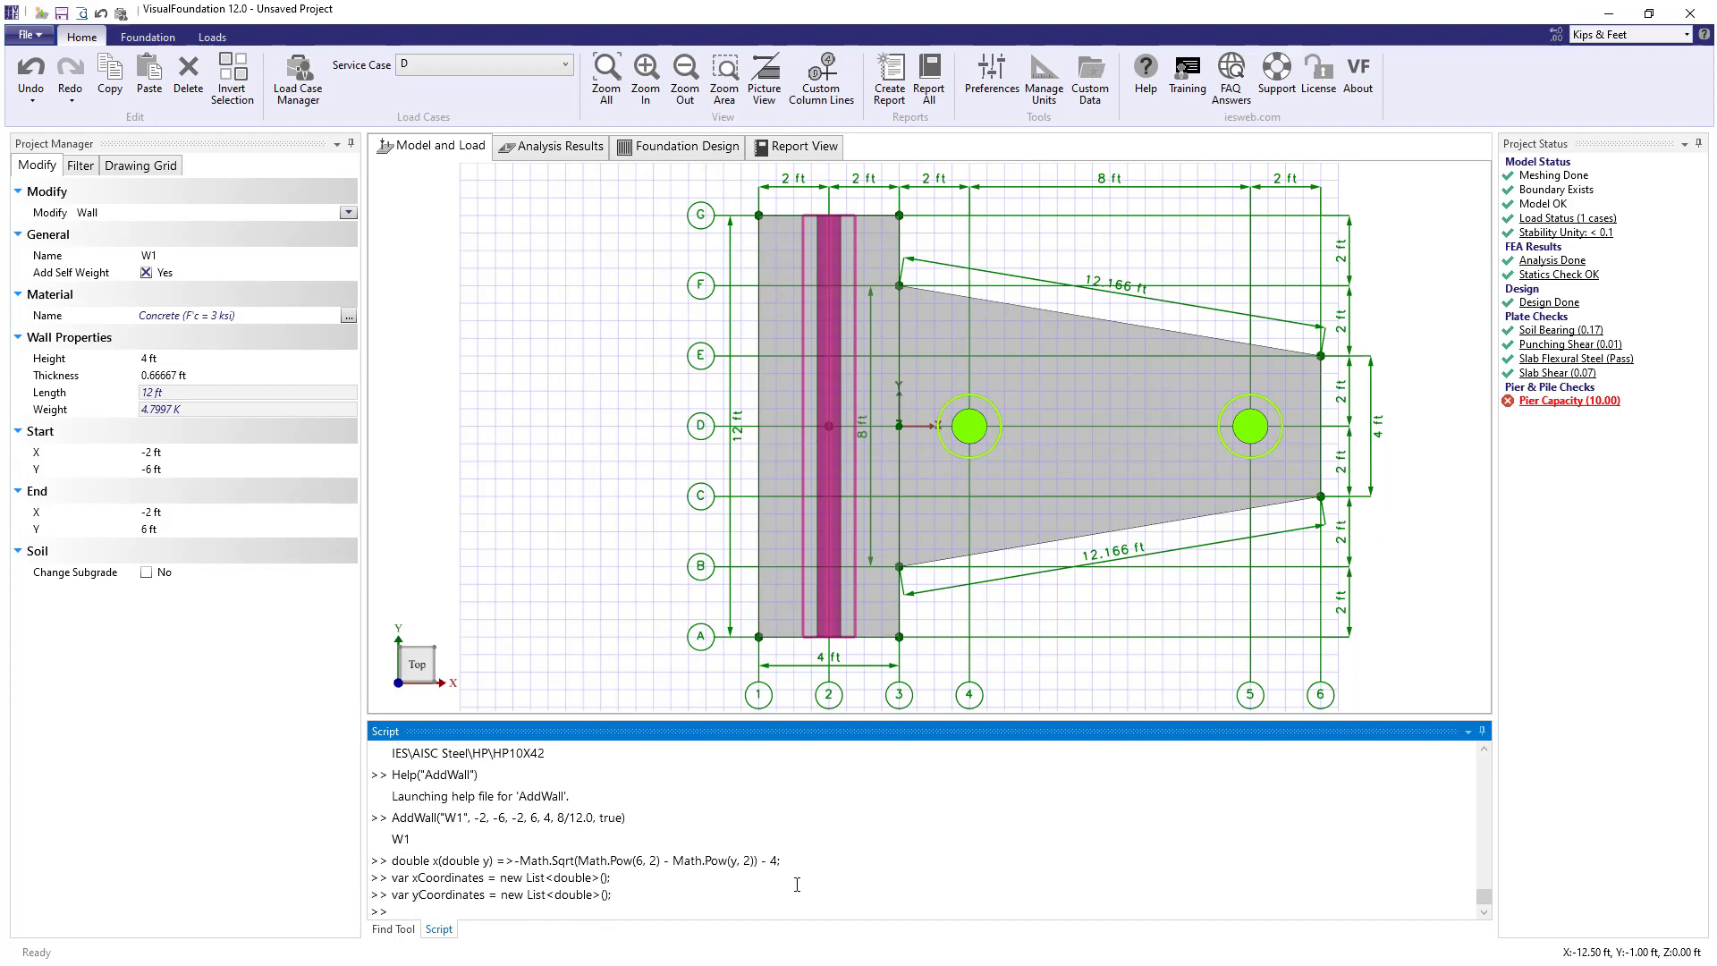
- Run a for loop with y from -6 to 6 in 0.25 increments, adding x(y) to xCoordinates and y to yCoordinates
text(for(double y = -6; y <= 6; y = y + 0.25) {xCoordinates.Add)
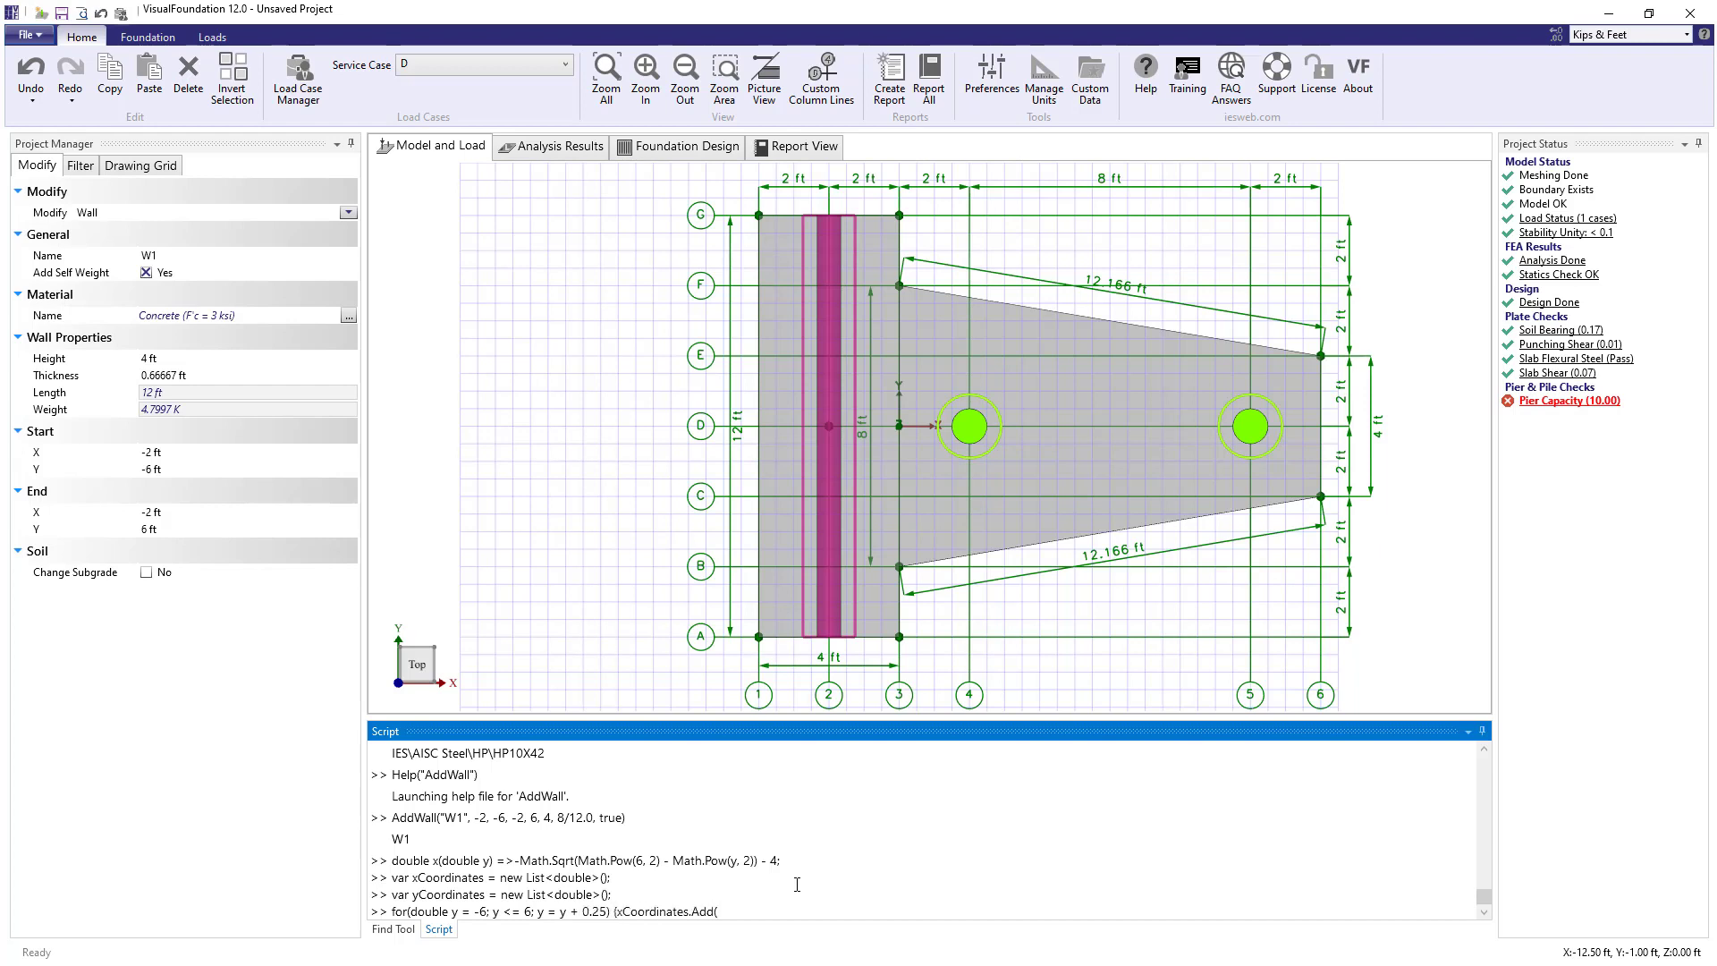
text((x(y)); yCoordinates.Add(y);})
key(Return)
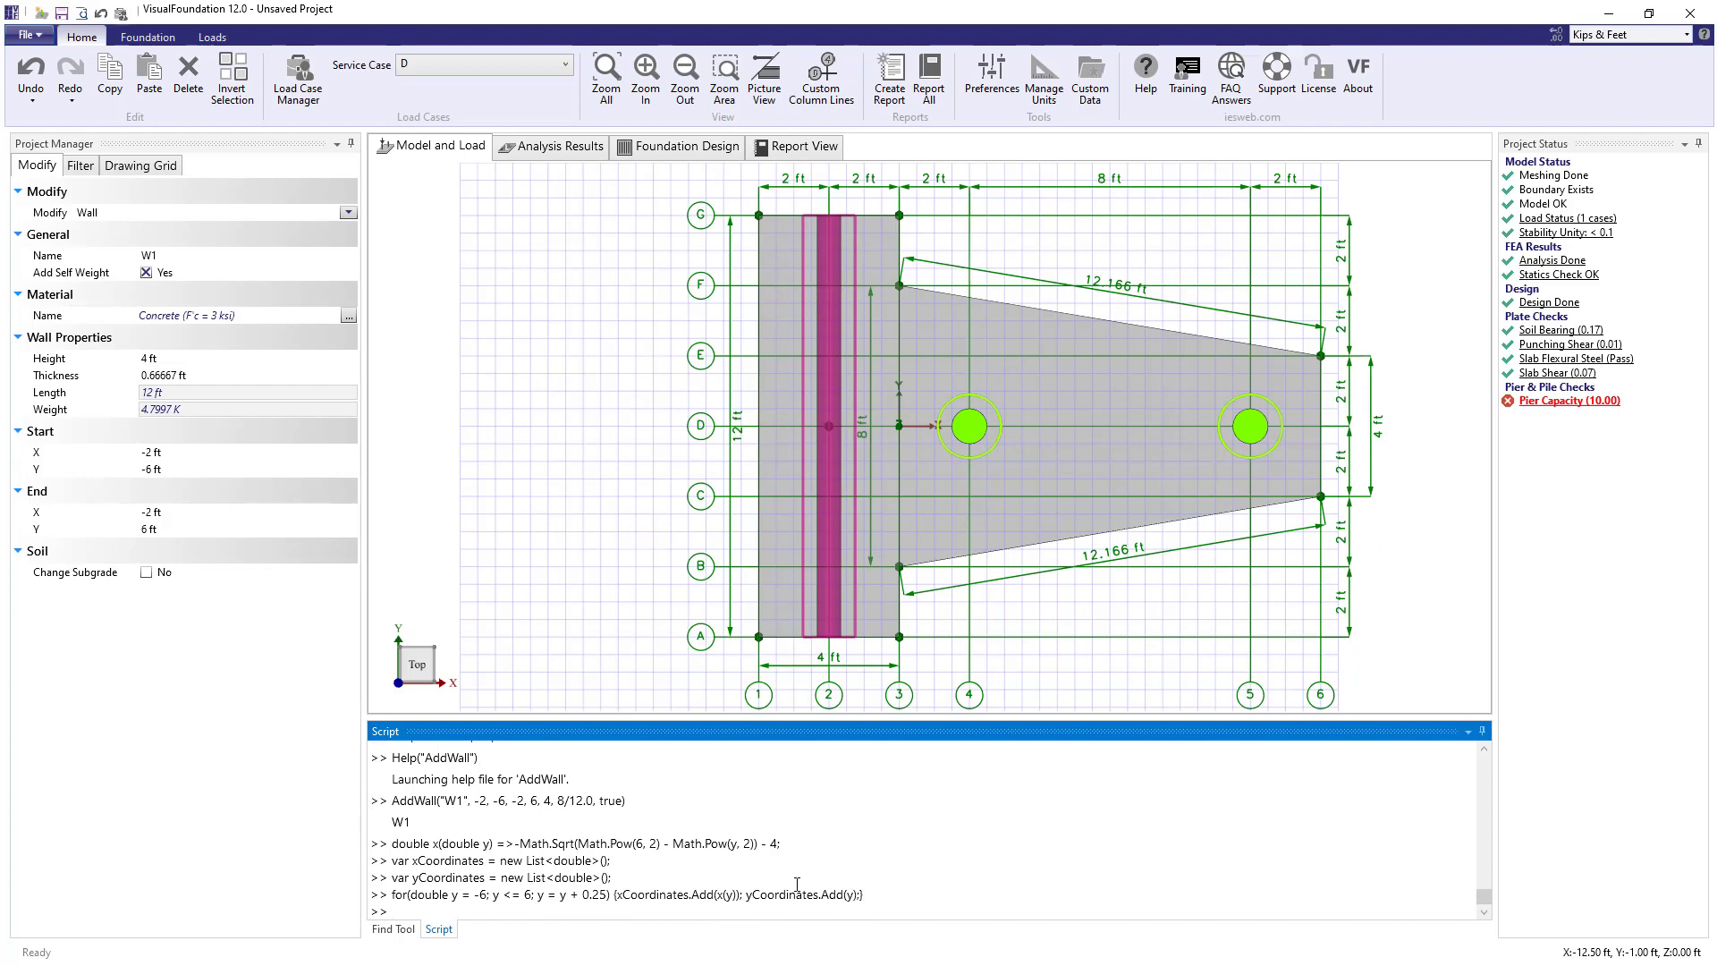
- Create the curved slab with AddSlab(xCoordinates, yCoordinates); and show the whole model in a 3D view
text(AddSlab(xCoordinates, yCoordinates);)
key(Return)
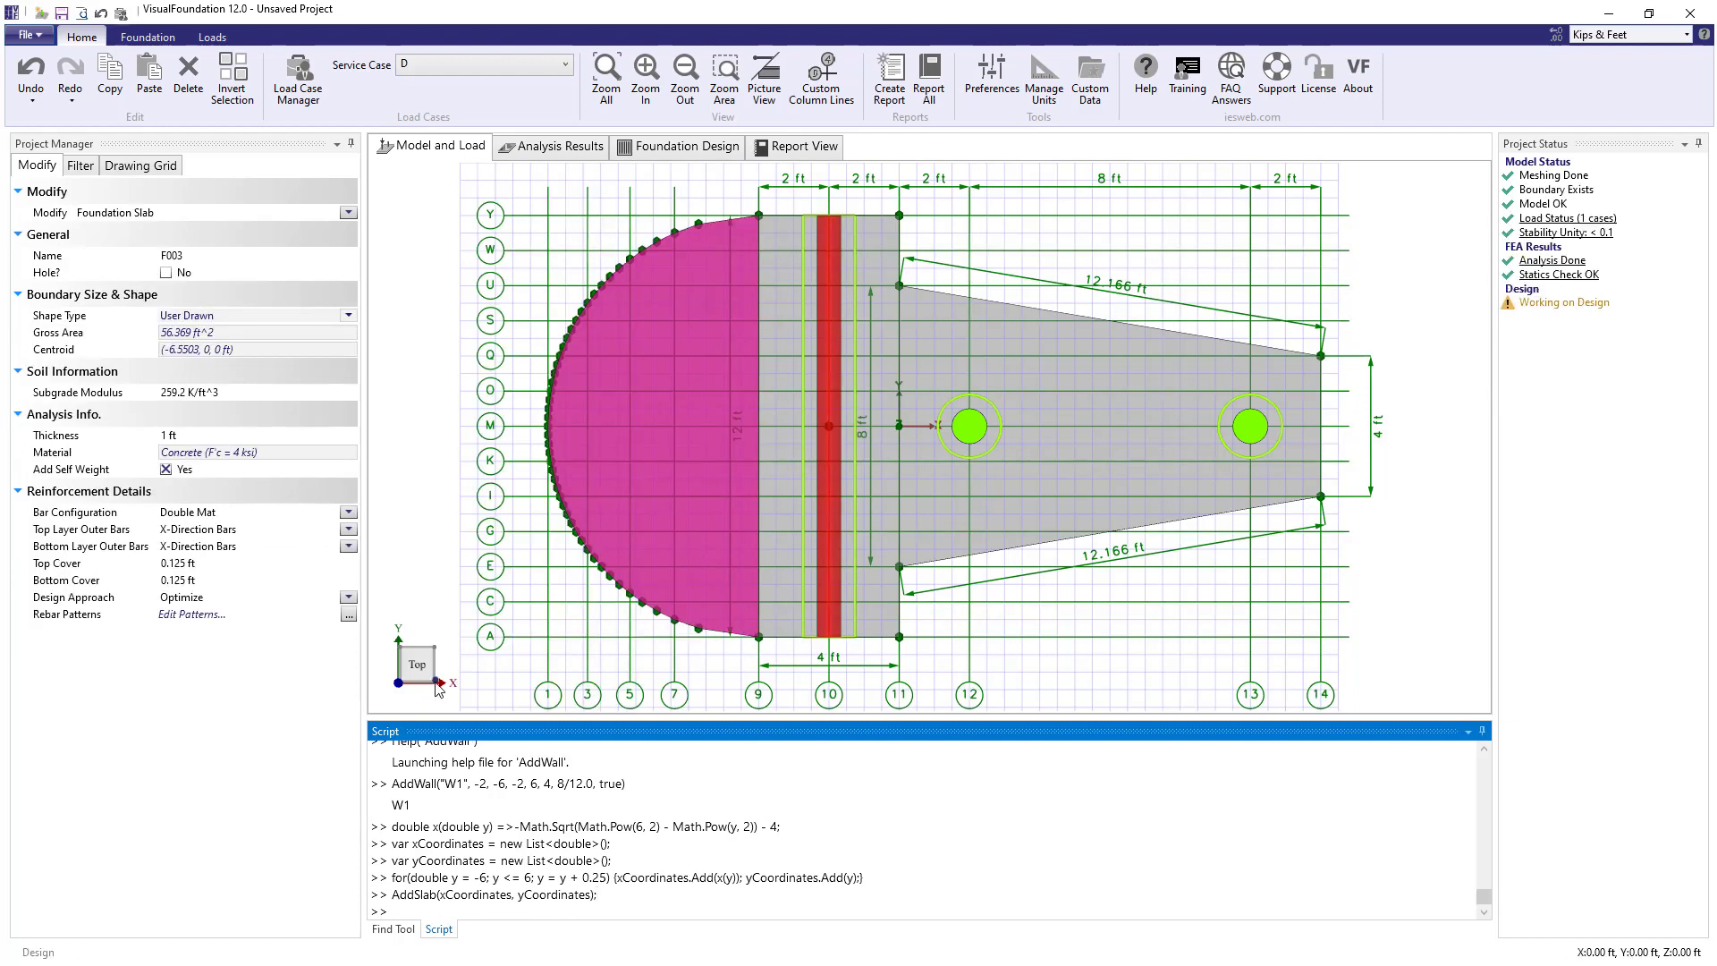
drag(429, 680, 437, 689)
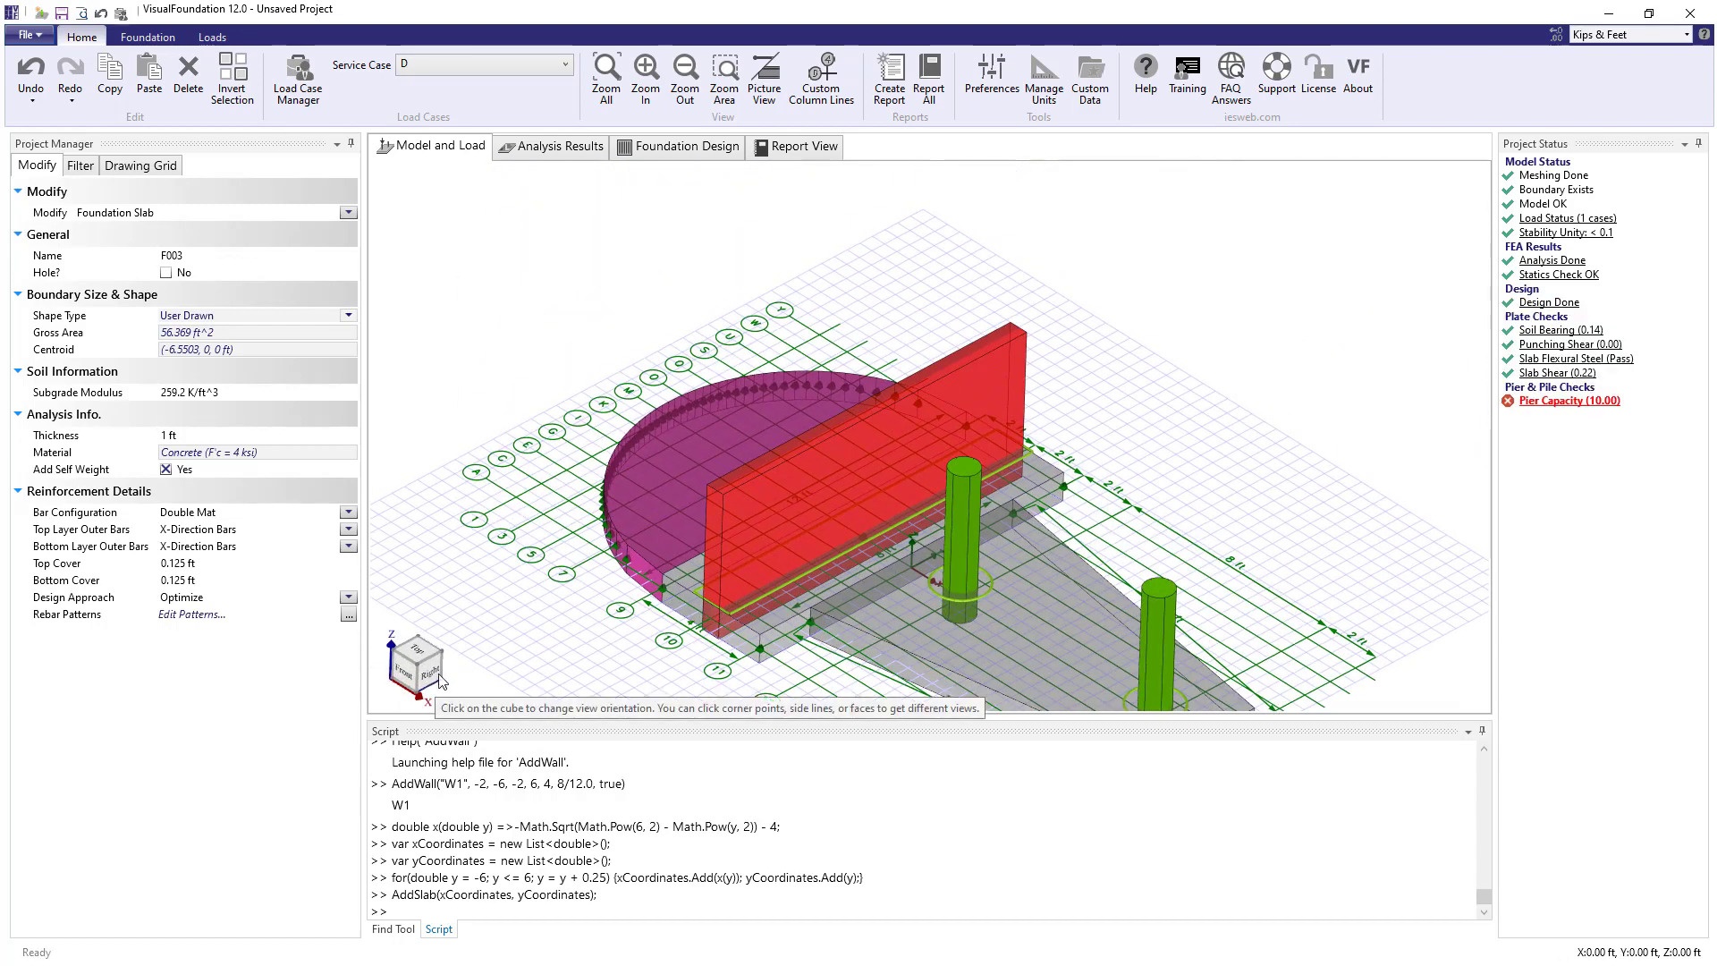
click(606, 89)
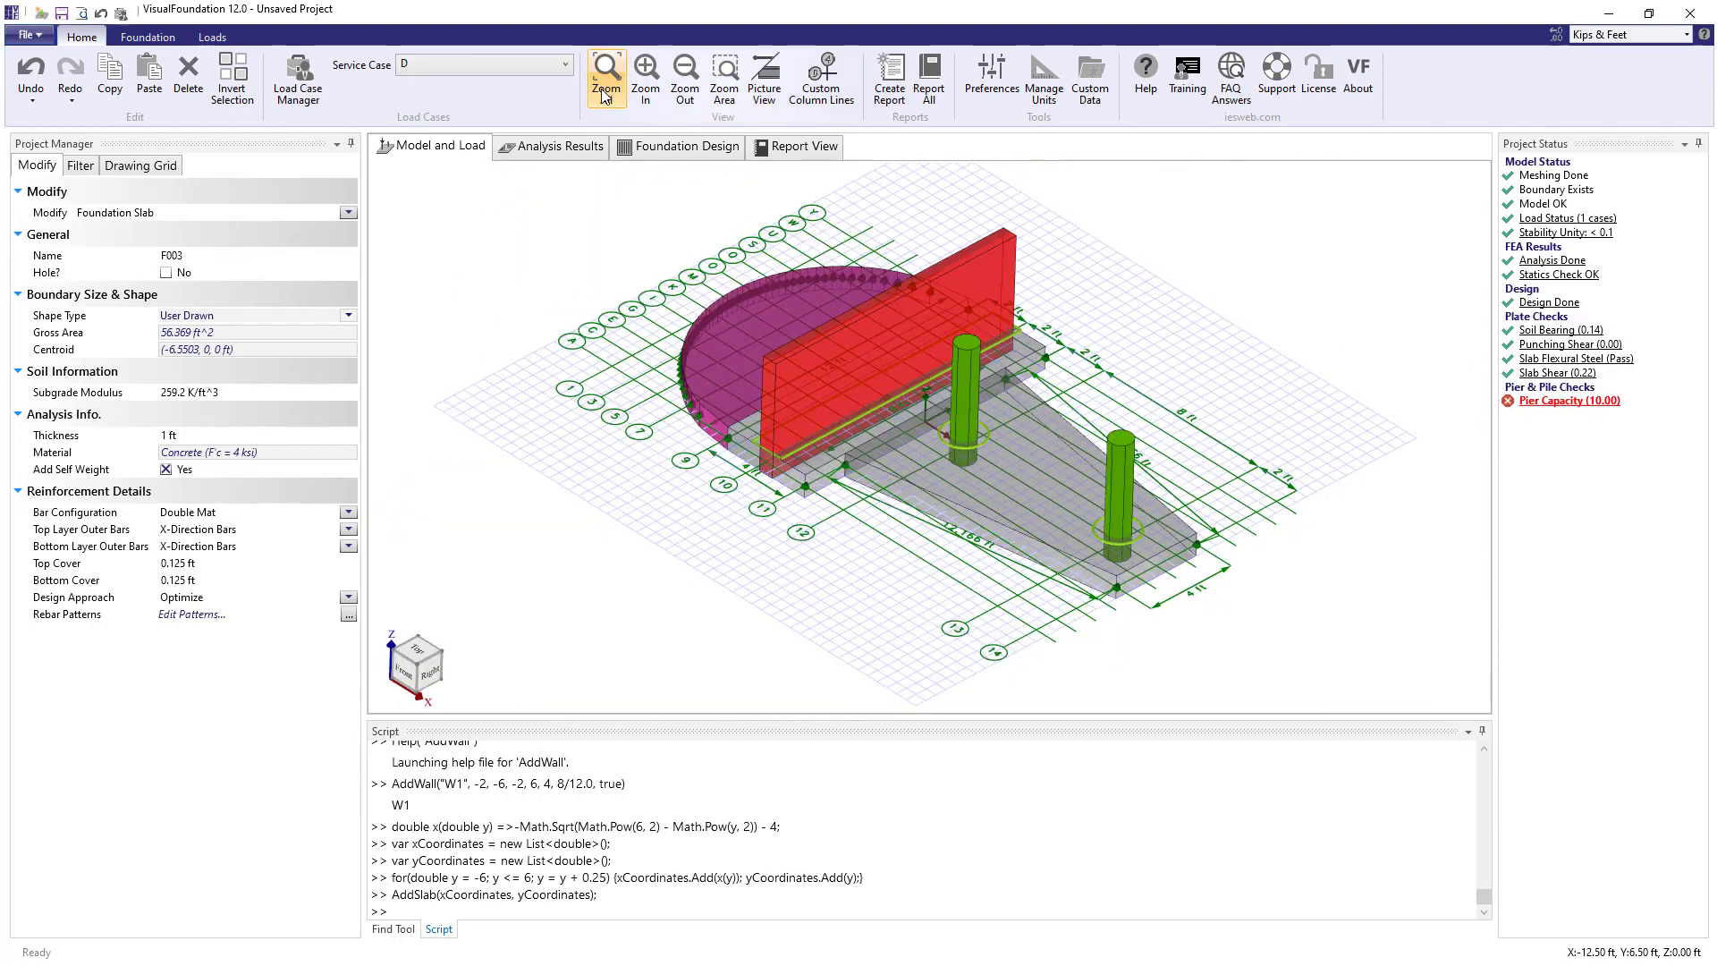
- Apply a vertical force of -50 K to wall W1 by selecting it and running LoadLine(0, 0, -50, 0, 0)
click(980, 270)
click(639, 901)
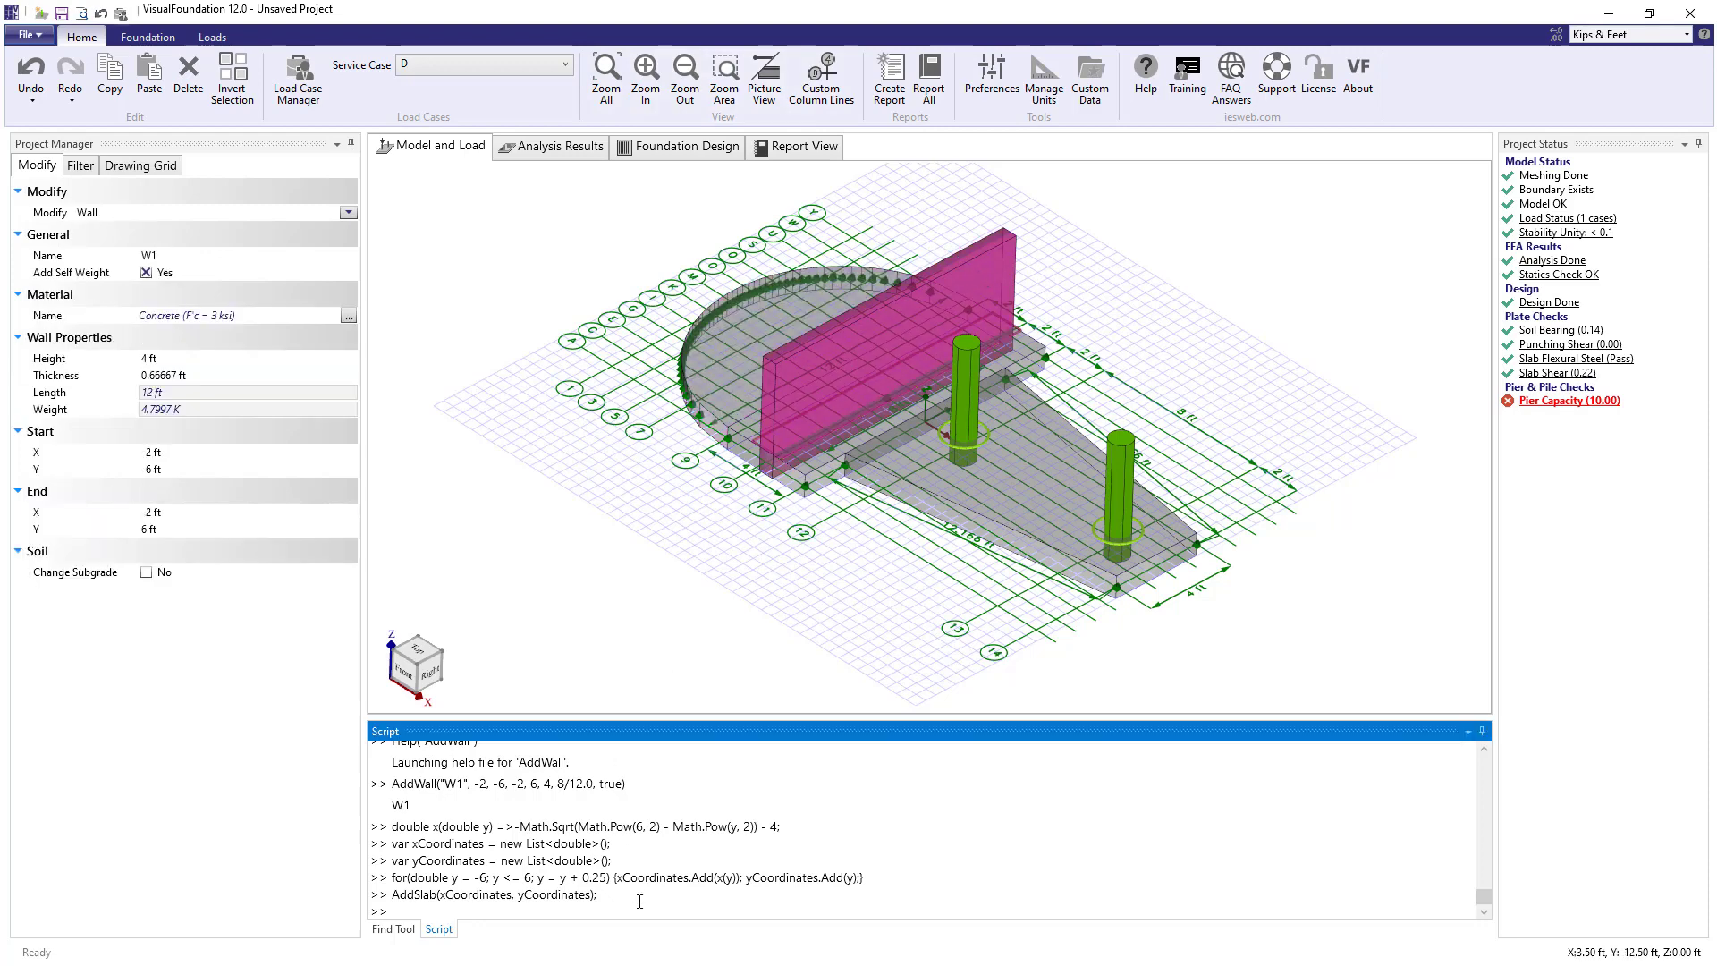
text(LoadLine(0, 0, -50, 0, 0)
key(Return)
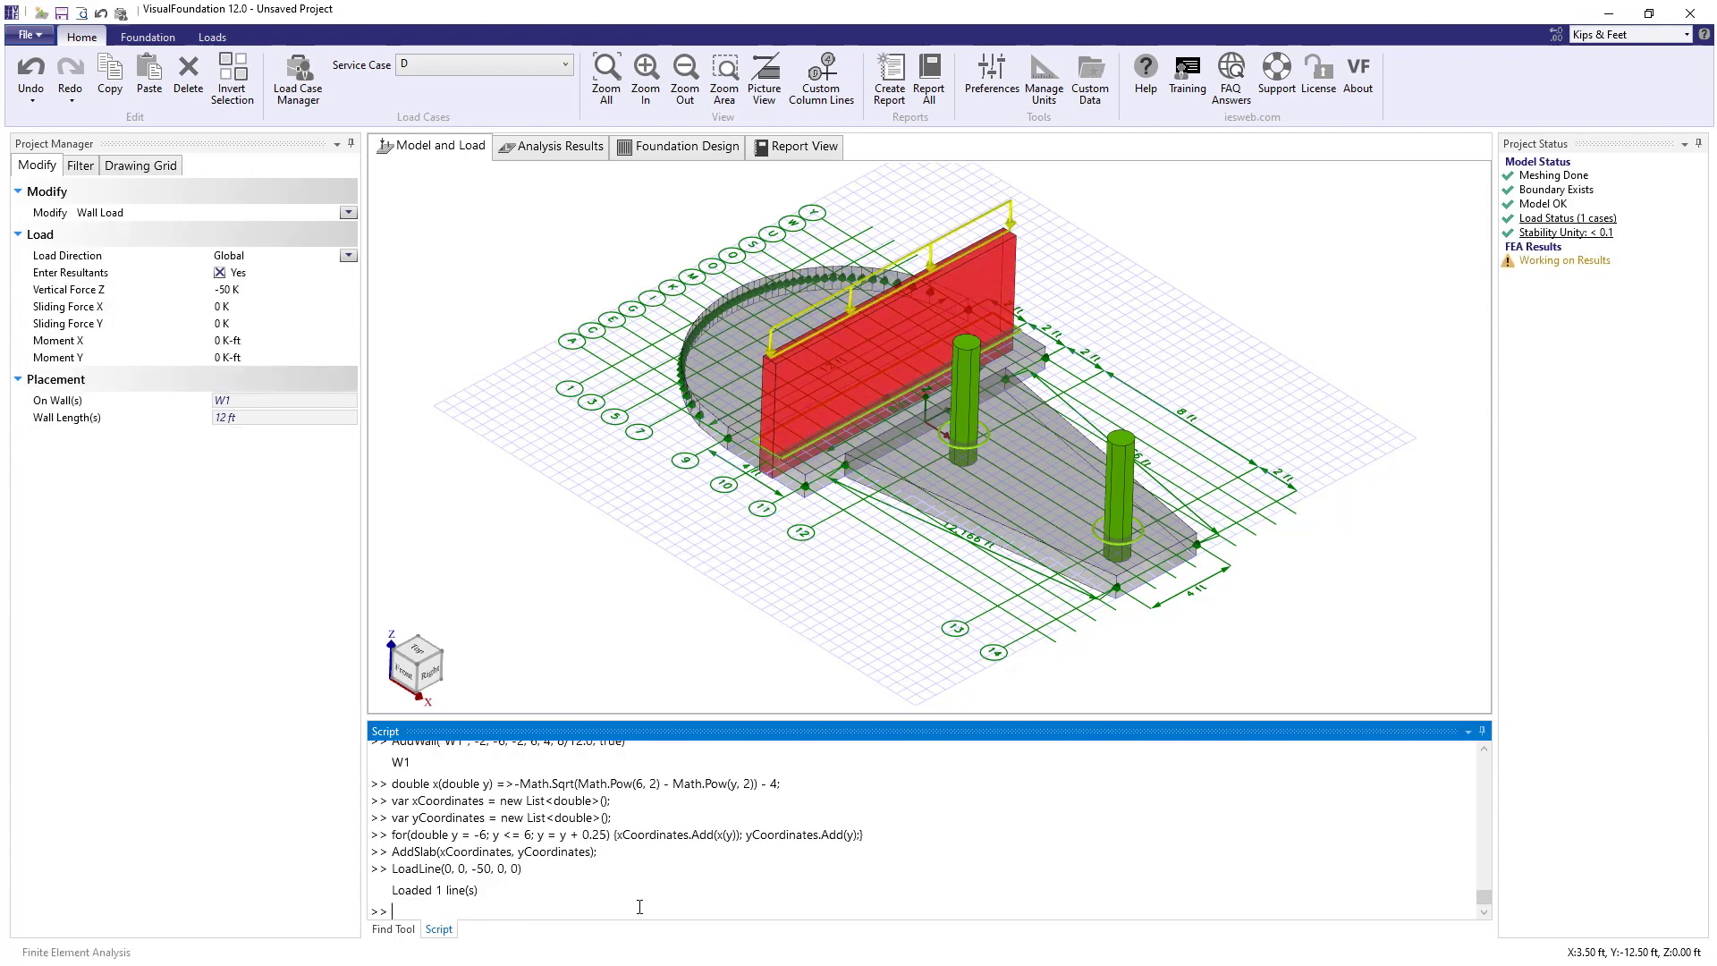
- Select both piers and apply a vertical force of -20 K to them with LoadPier(0, 0, -20, 0, 0)
double_click(966, 386)
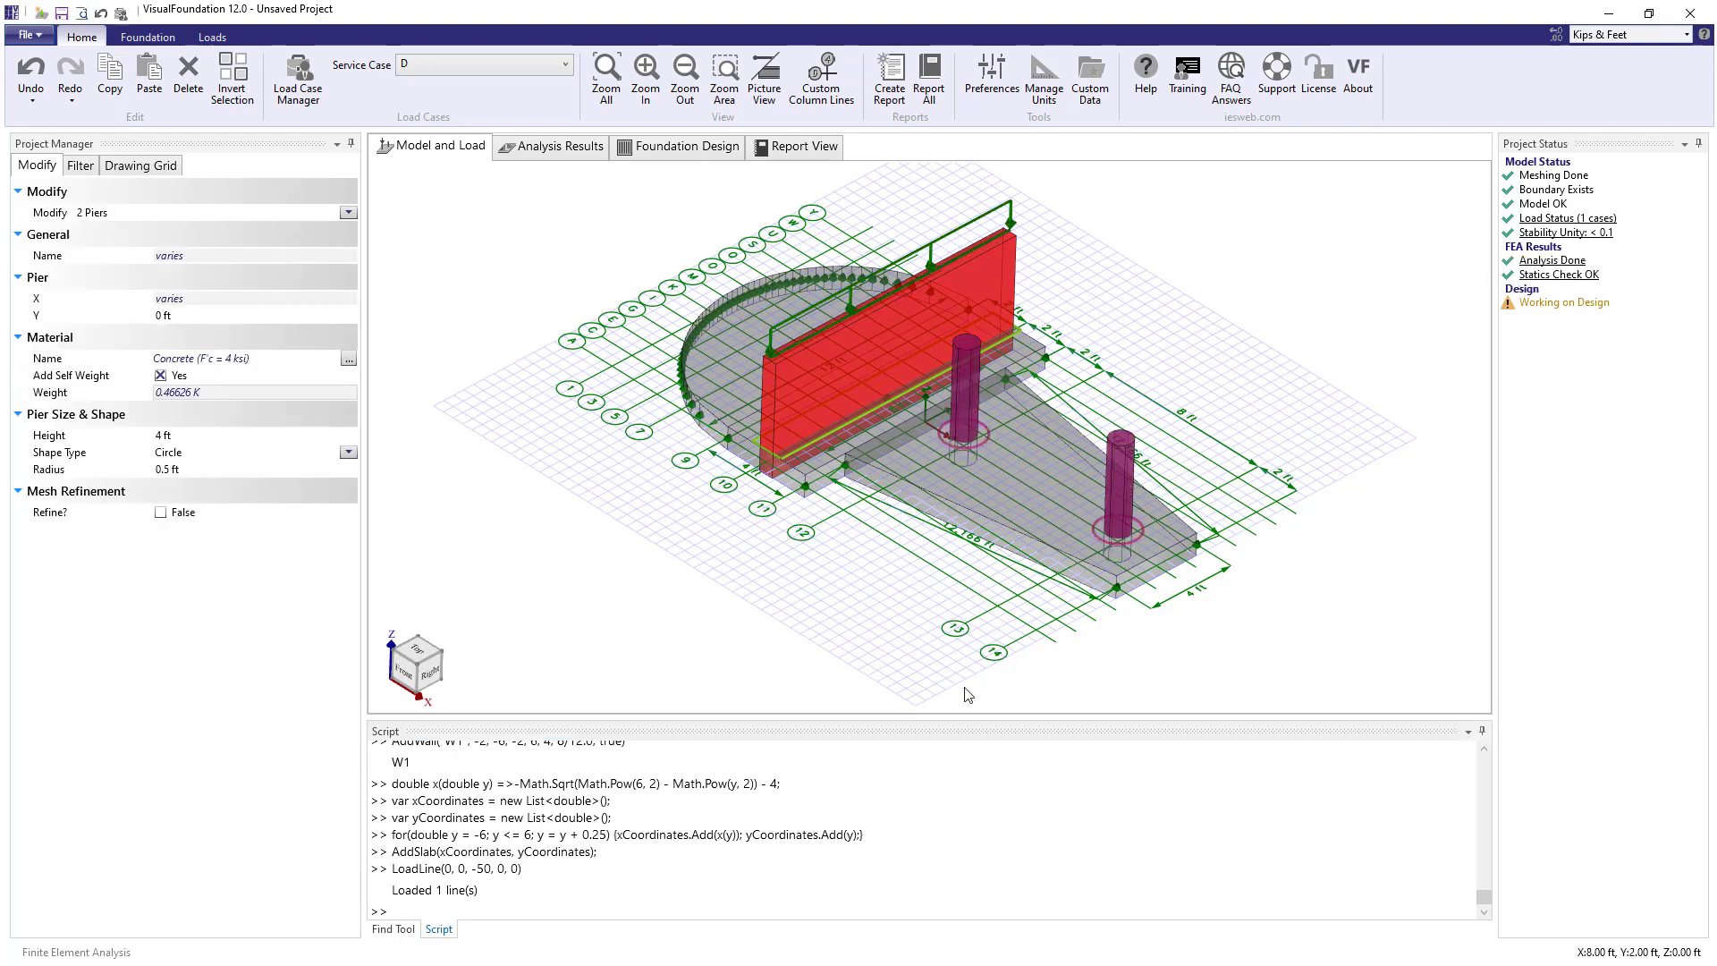
click(659, 909)
text(LoadPier(0,)
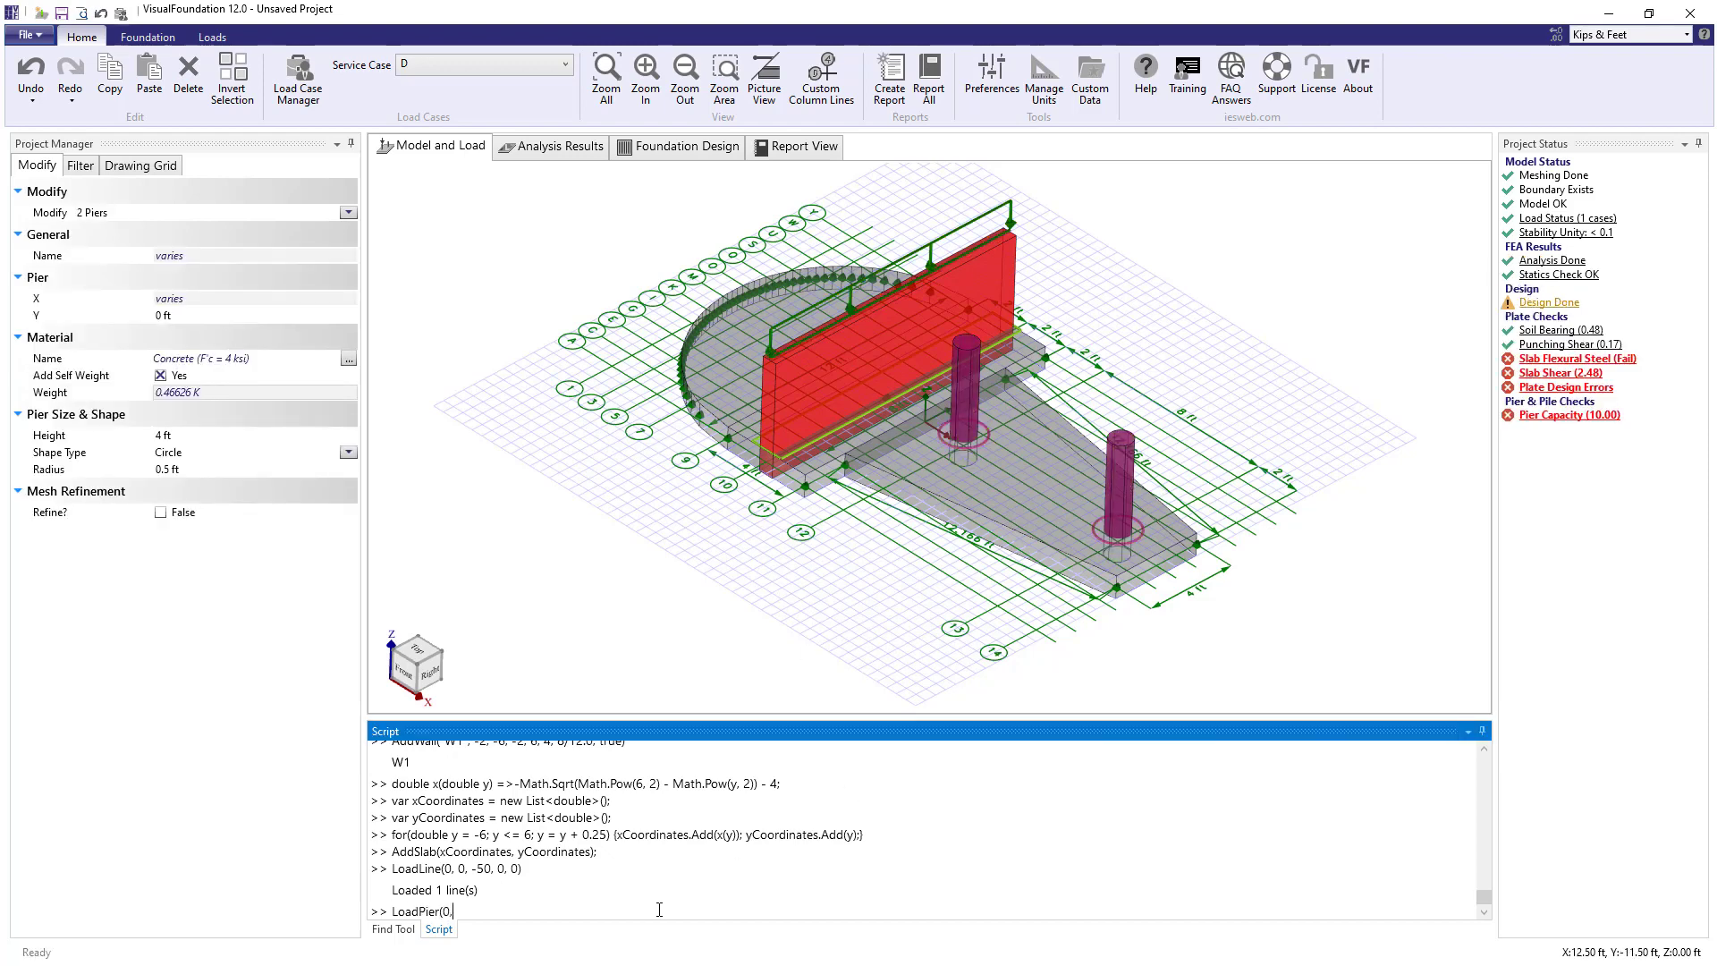
text( 0, -20, 0, 0))
key(Return)
- Load pier C001 in the W+X service case by running LoadPier("W+X", "C001", 0, 0, 25, 0, 0)
text(LoadPier()
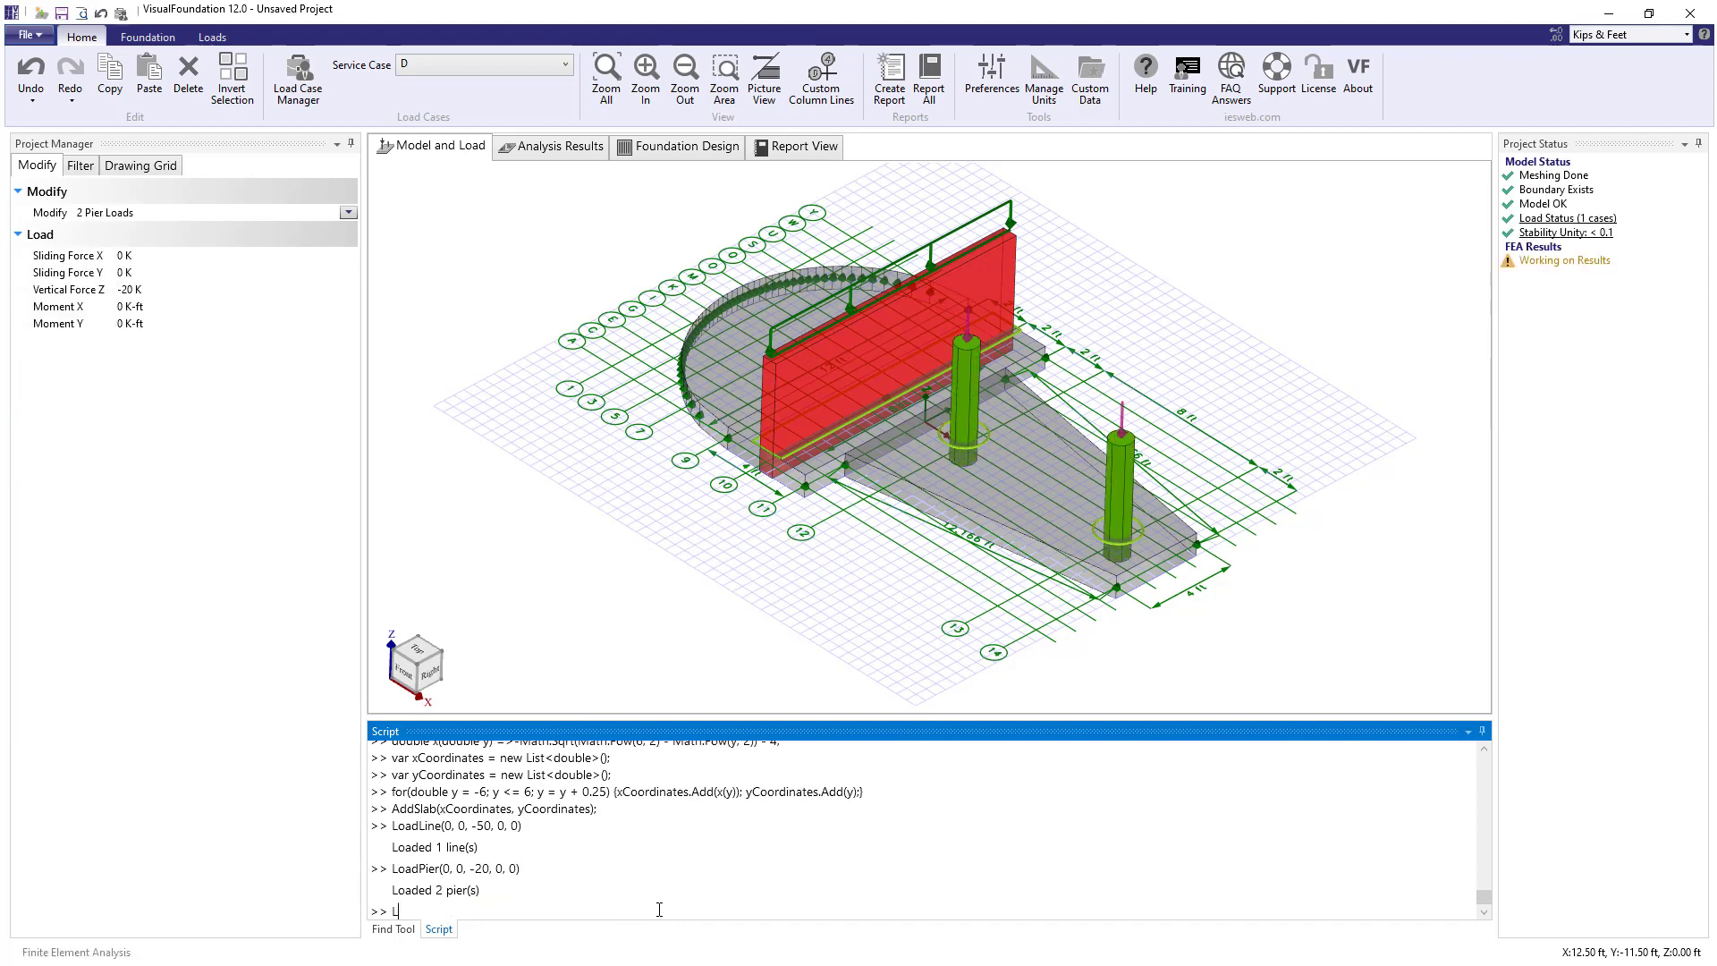
text("W+X", "C00)
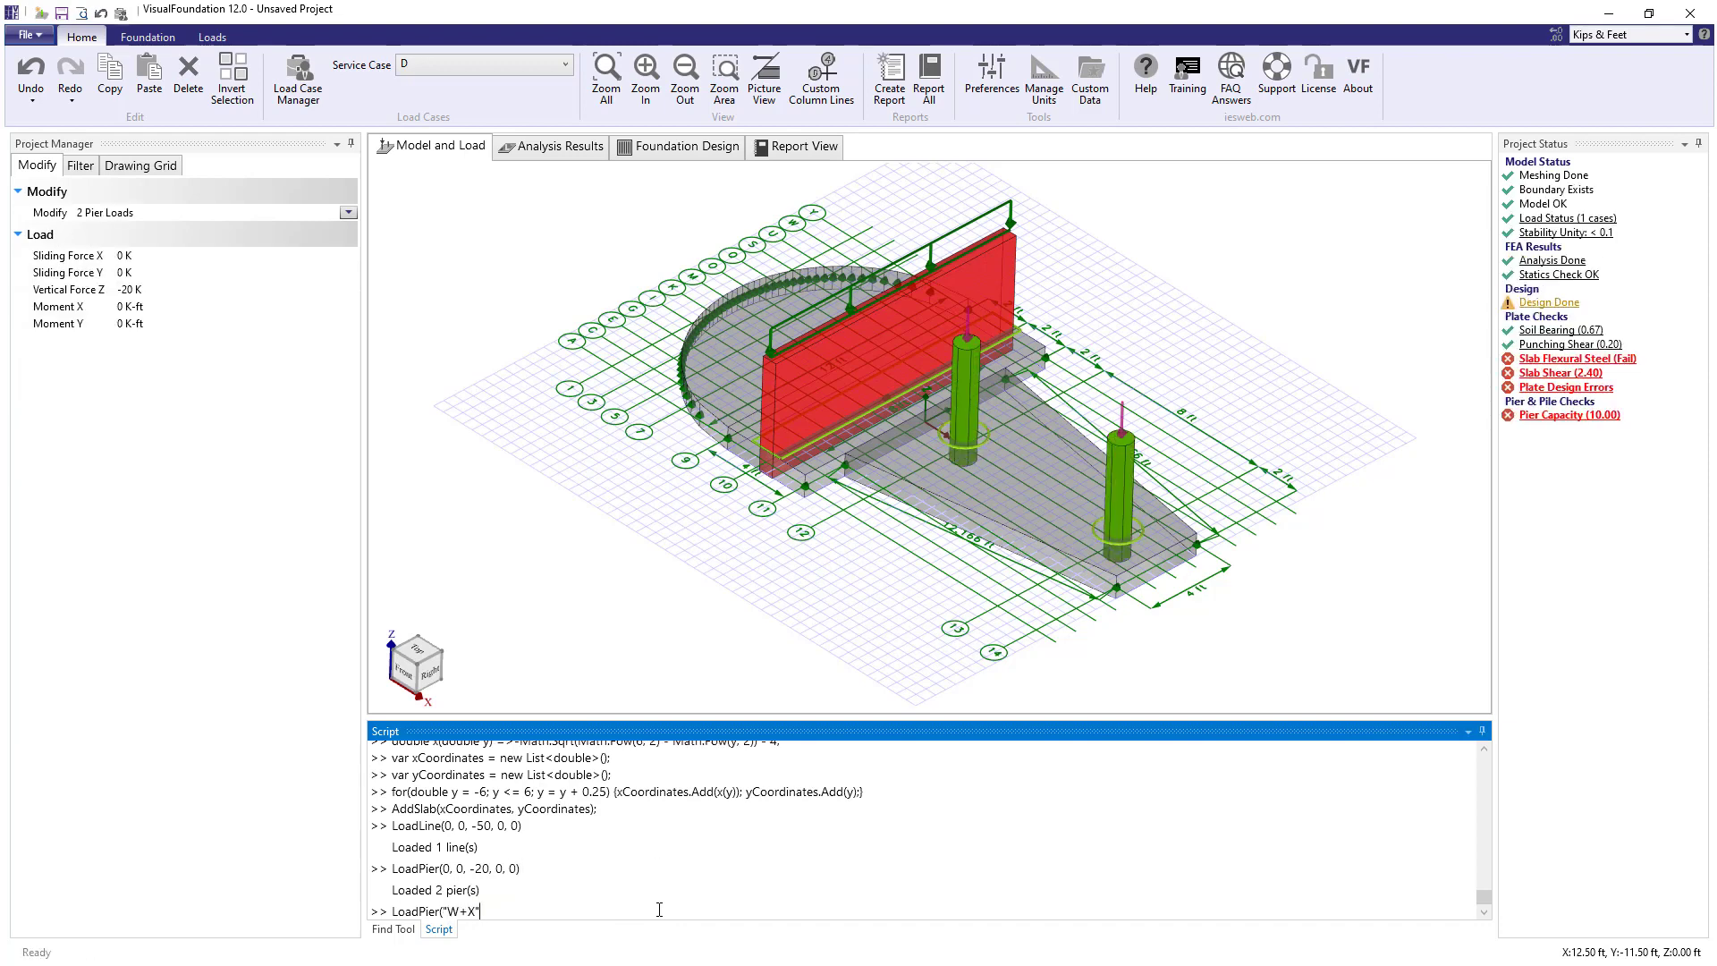
text(1", 0, 0, -25, 0, 0))
key(Return)
- Reuse the previous command as LoadPier("W+X", "C002", 0, 0, -25, 0, 0) to load pier C002 in the W+X case
key(Up)
key(Left)
key(Left)
key(Left)
key(Left)
key(Left)
key(Left)
key(Left)
key(Left)
key(Left)
text(-)
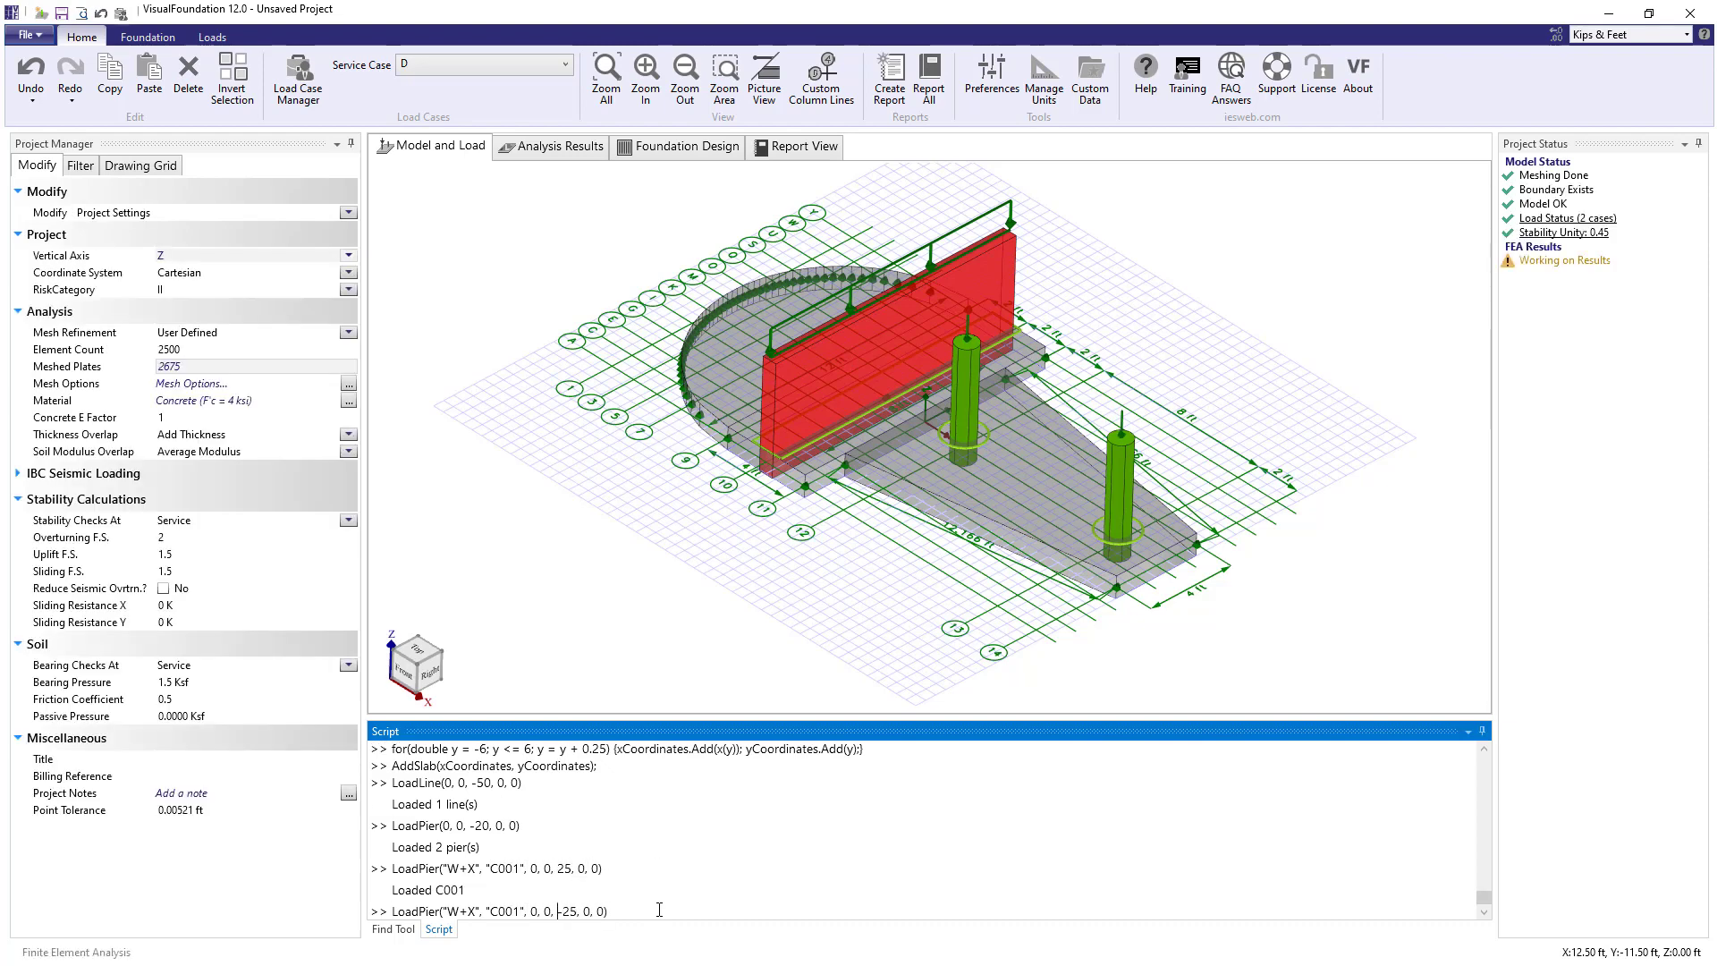
key(BackSpace)
text(2)
key(Return)
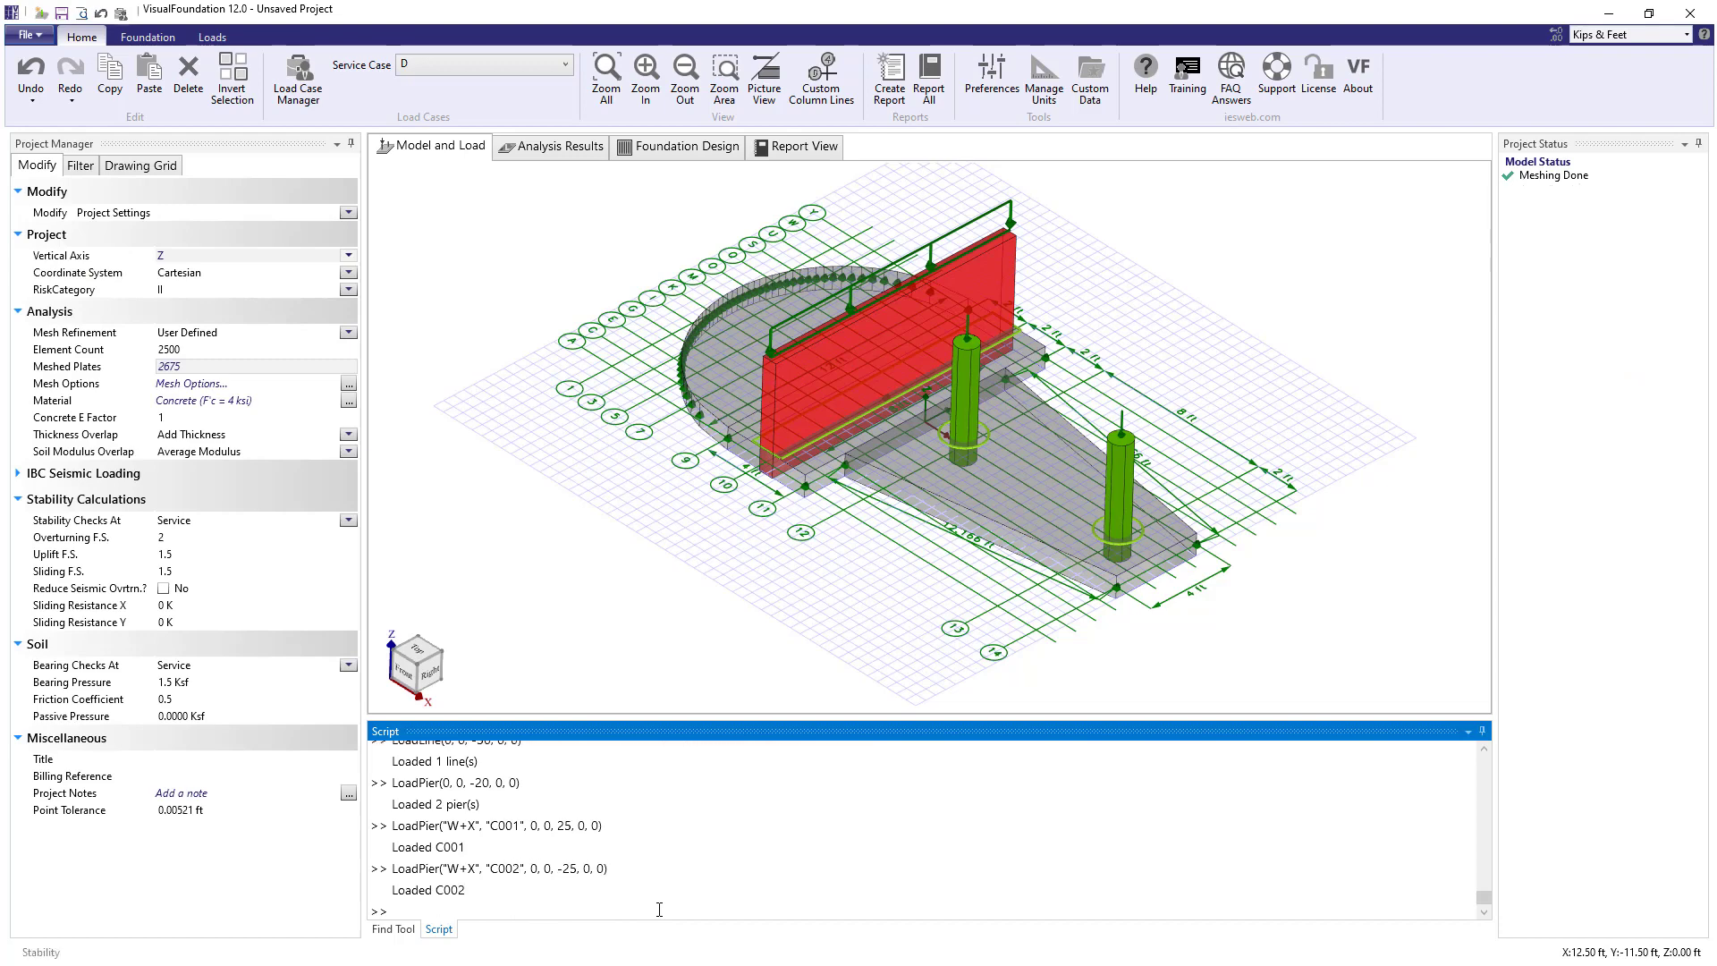
- Display the W+X service case on the model and open the analysis results
click(527, 65)
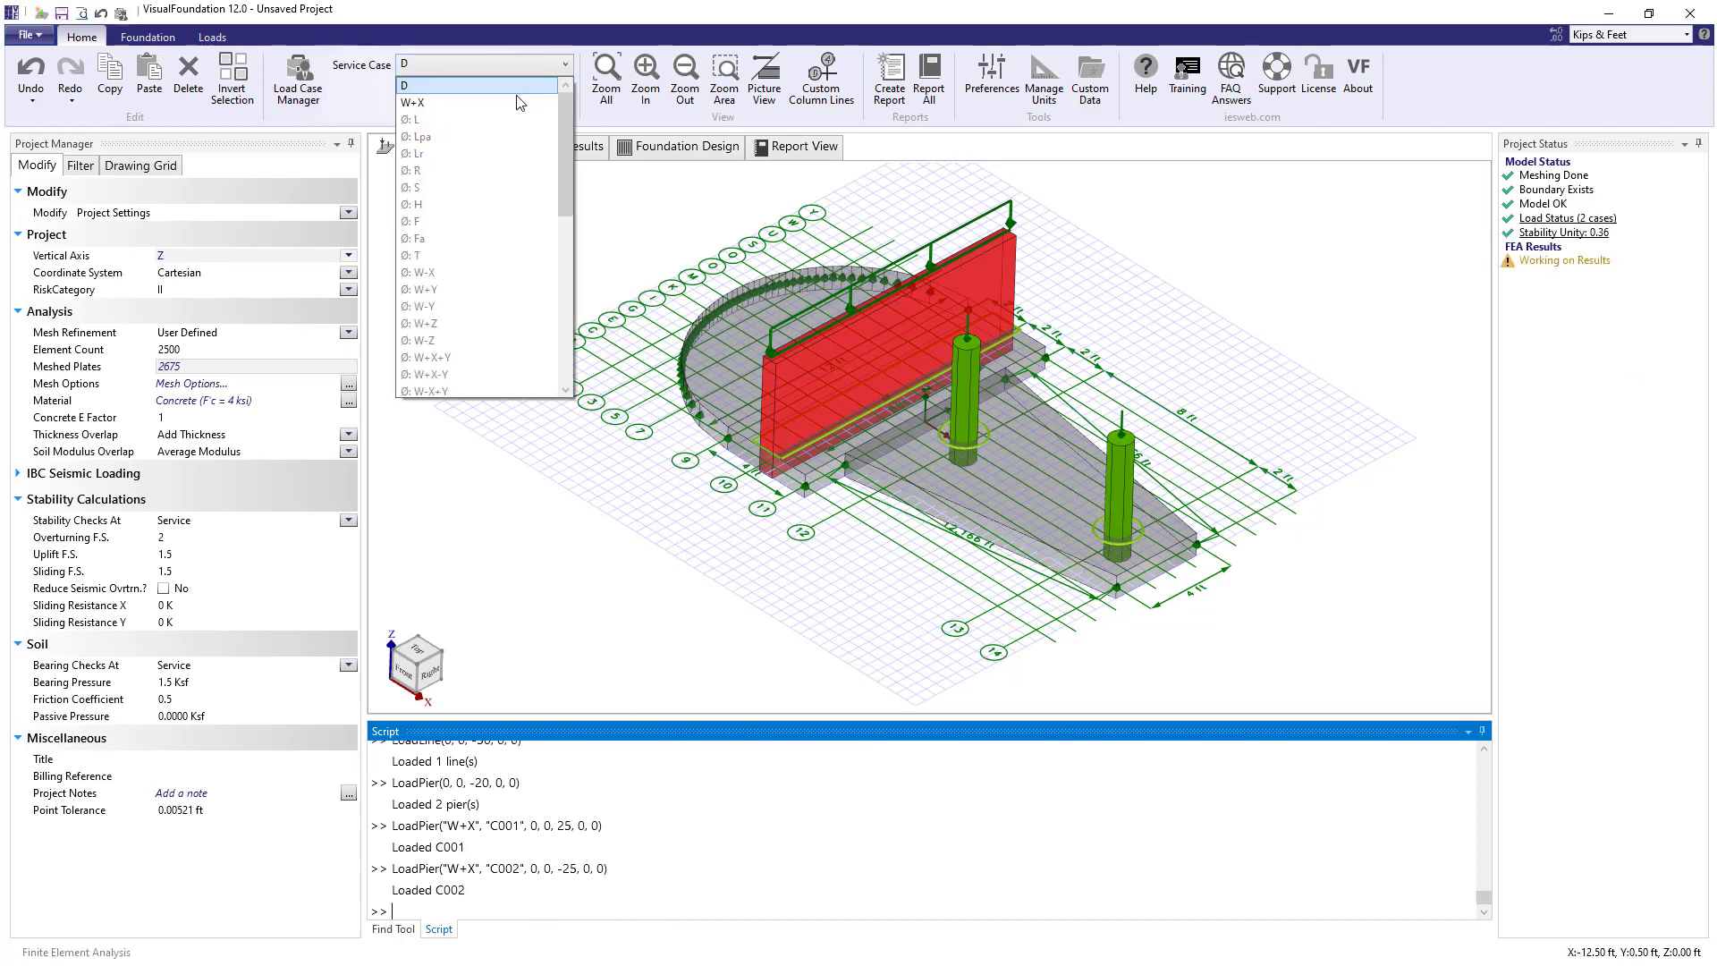
click(519, 97)
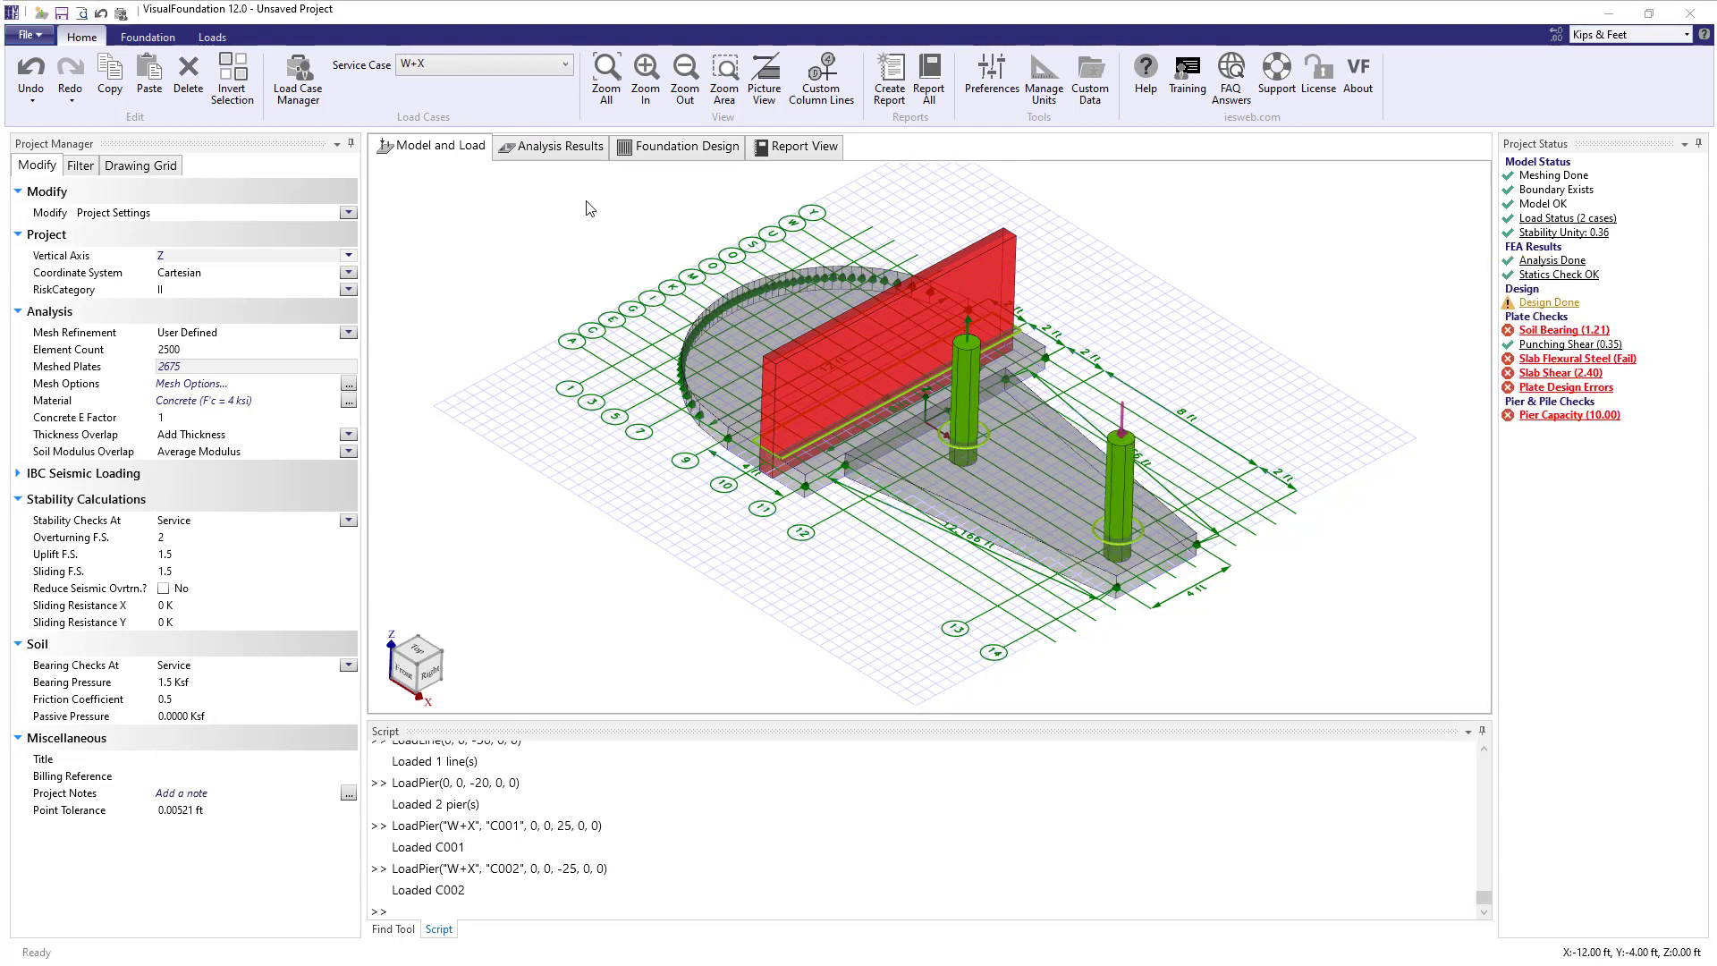
click(555, 149)
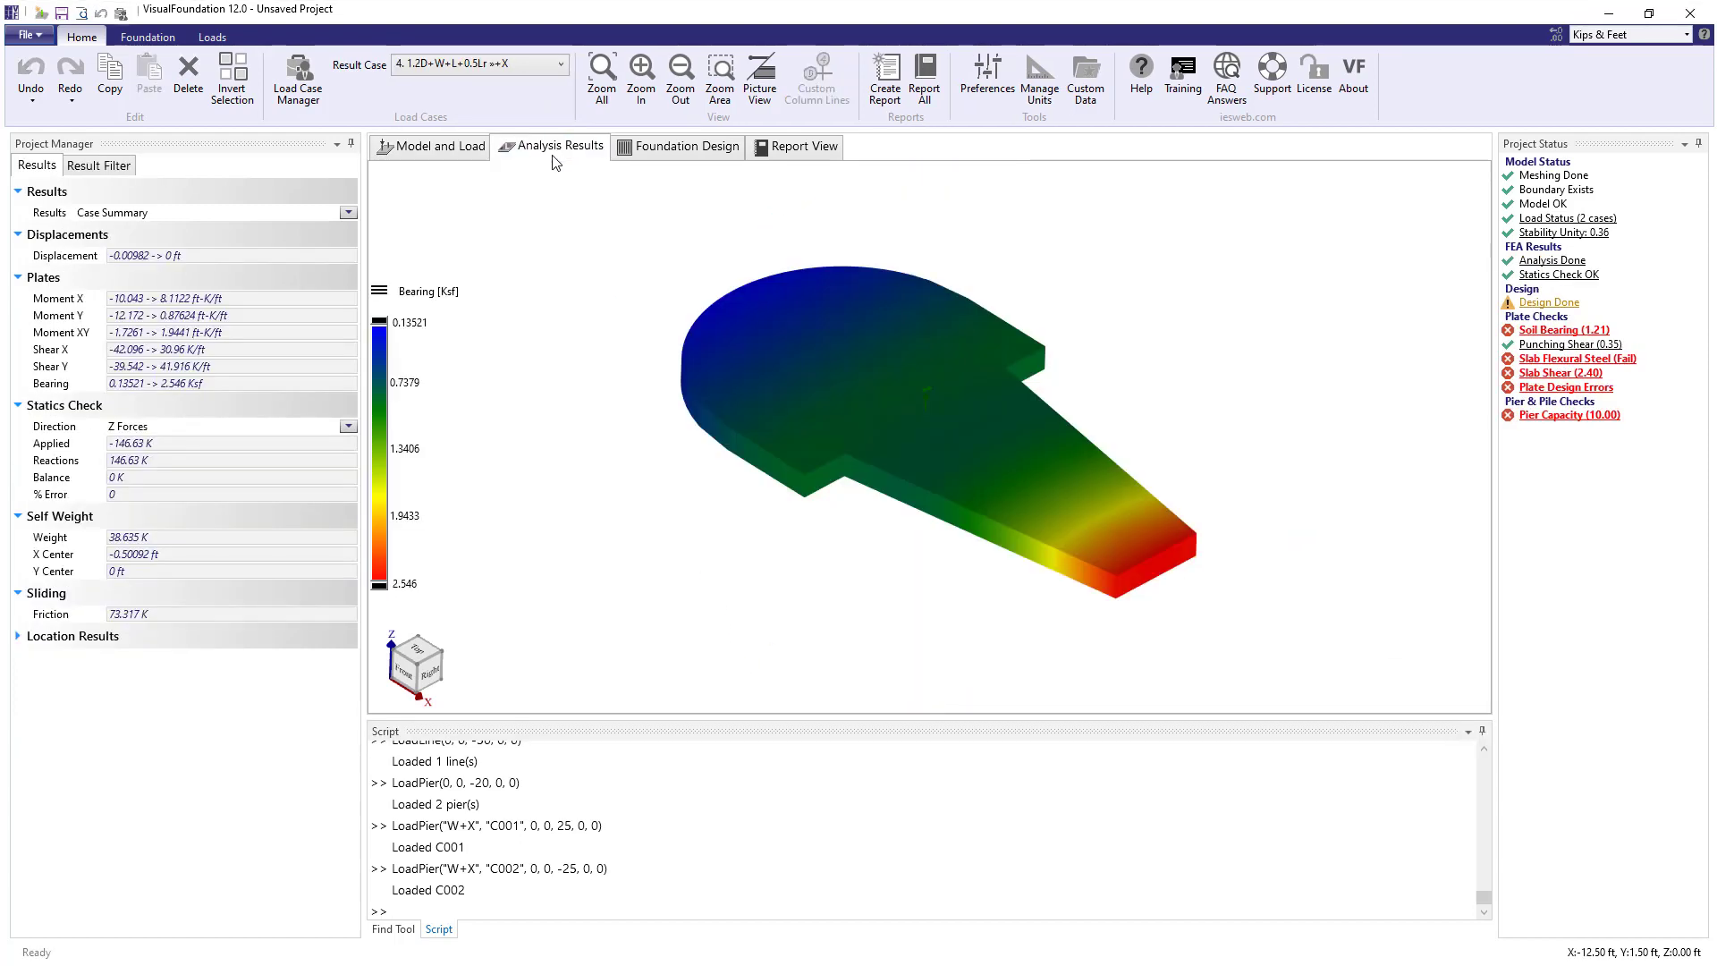
- Query the slab's bearing result by running Bearing(true) in the script console
click(631, 908)
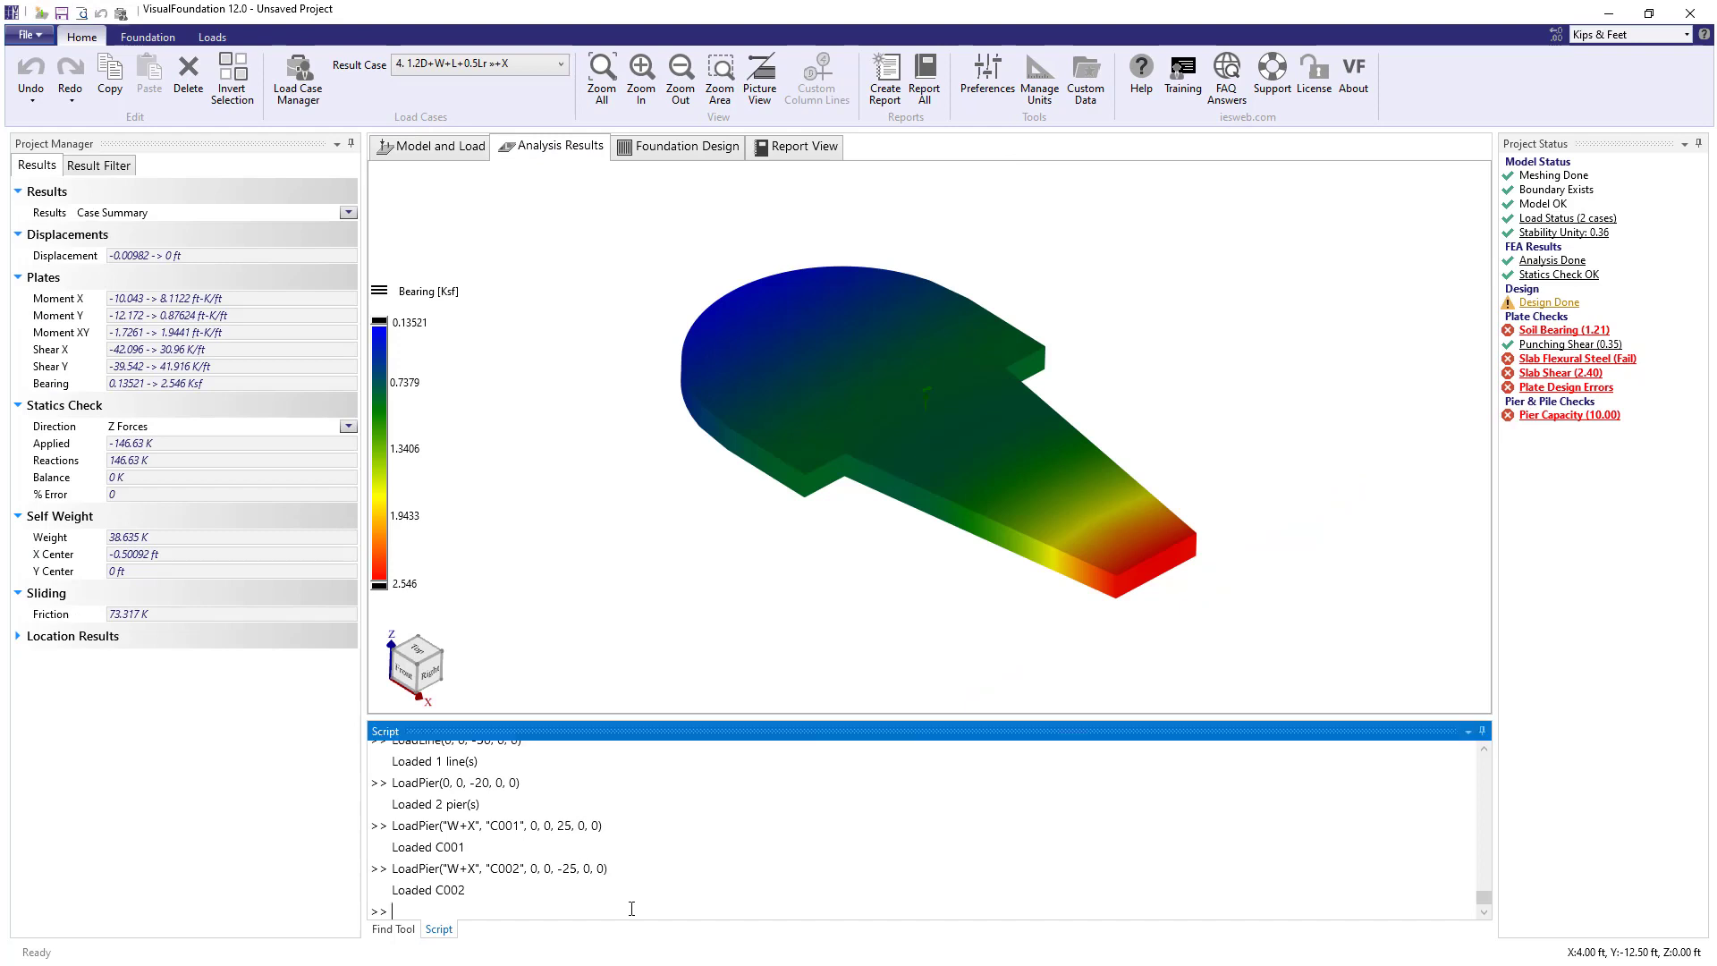
text(Bearing(true))
key(Return)
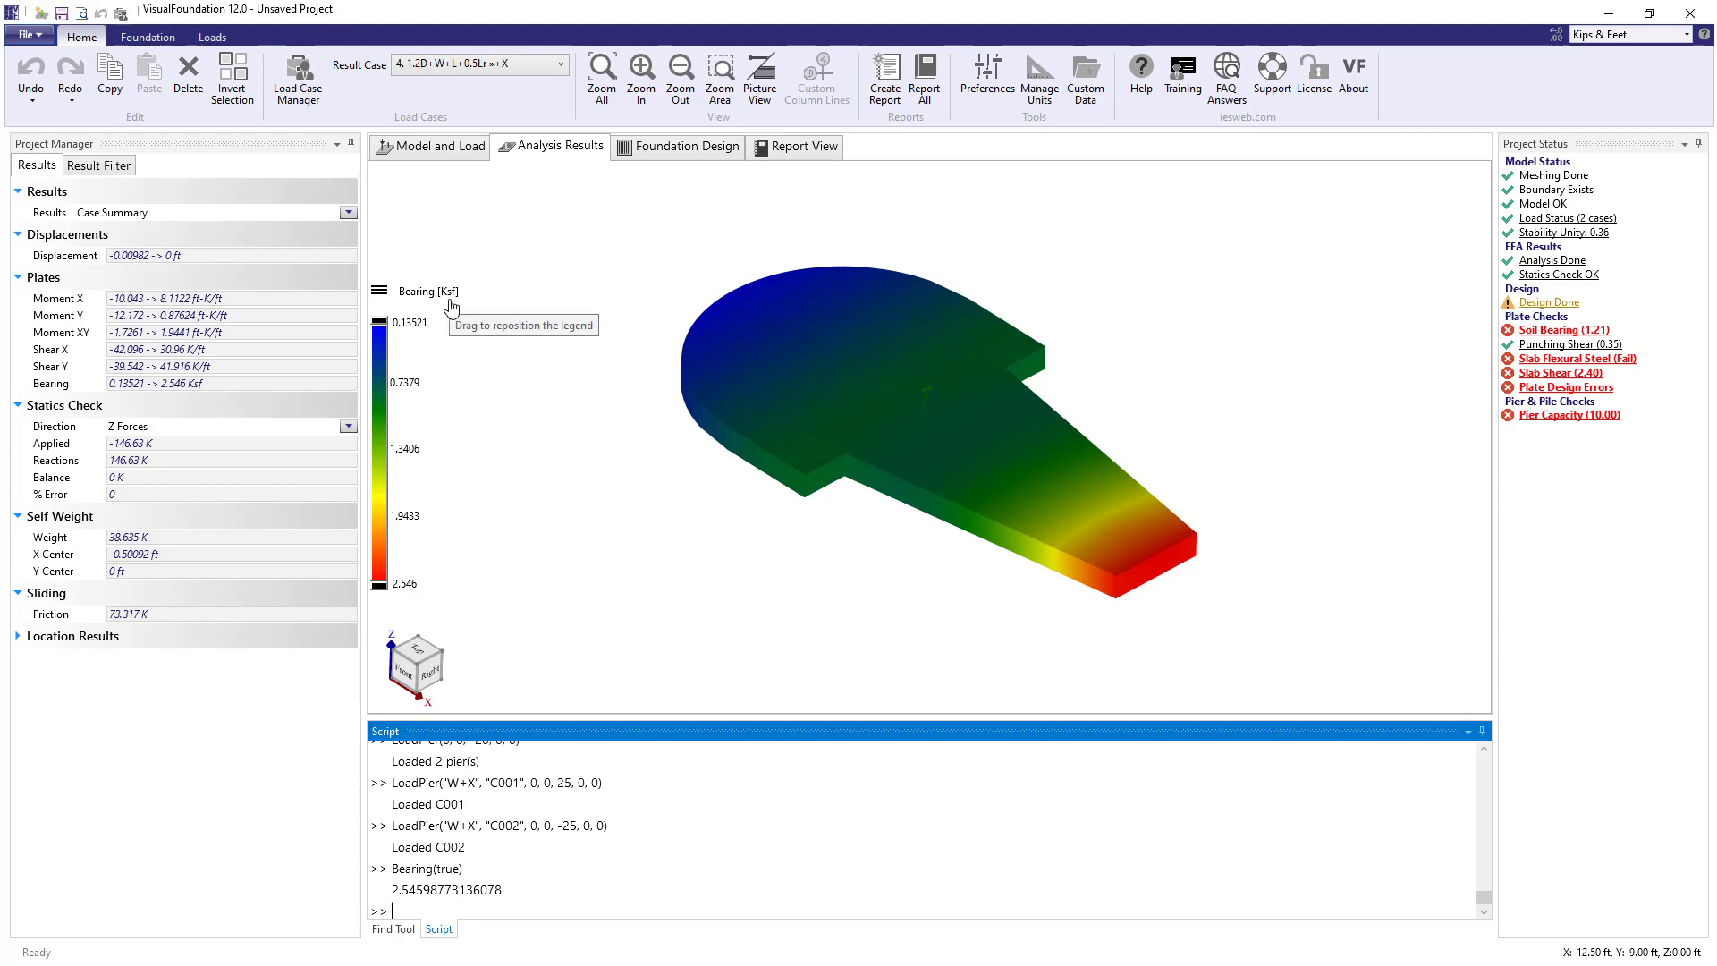
- Show result case 1. D on the slab and query its bearing by running Bearing("1. D", true) in the script console
click(508, 65)
click(456, 83)
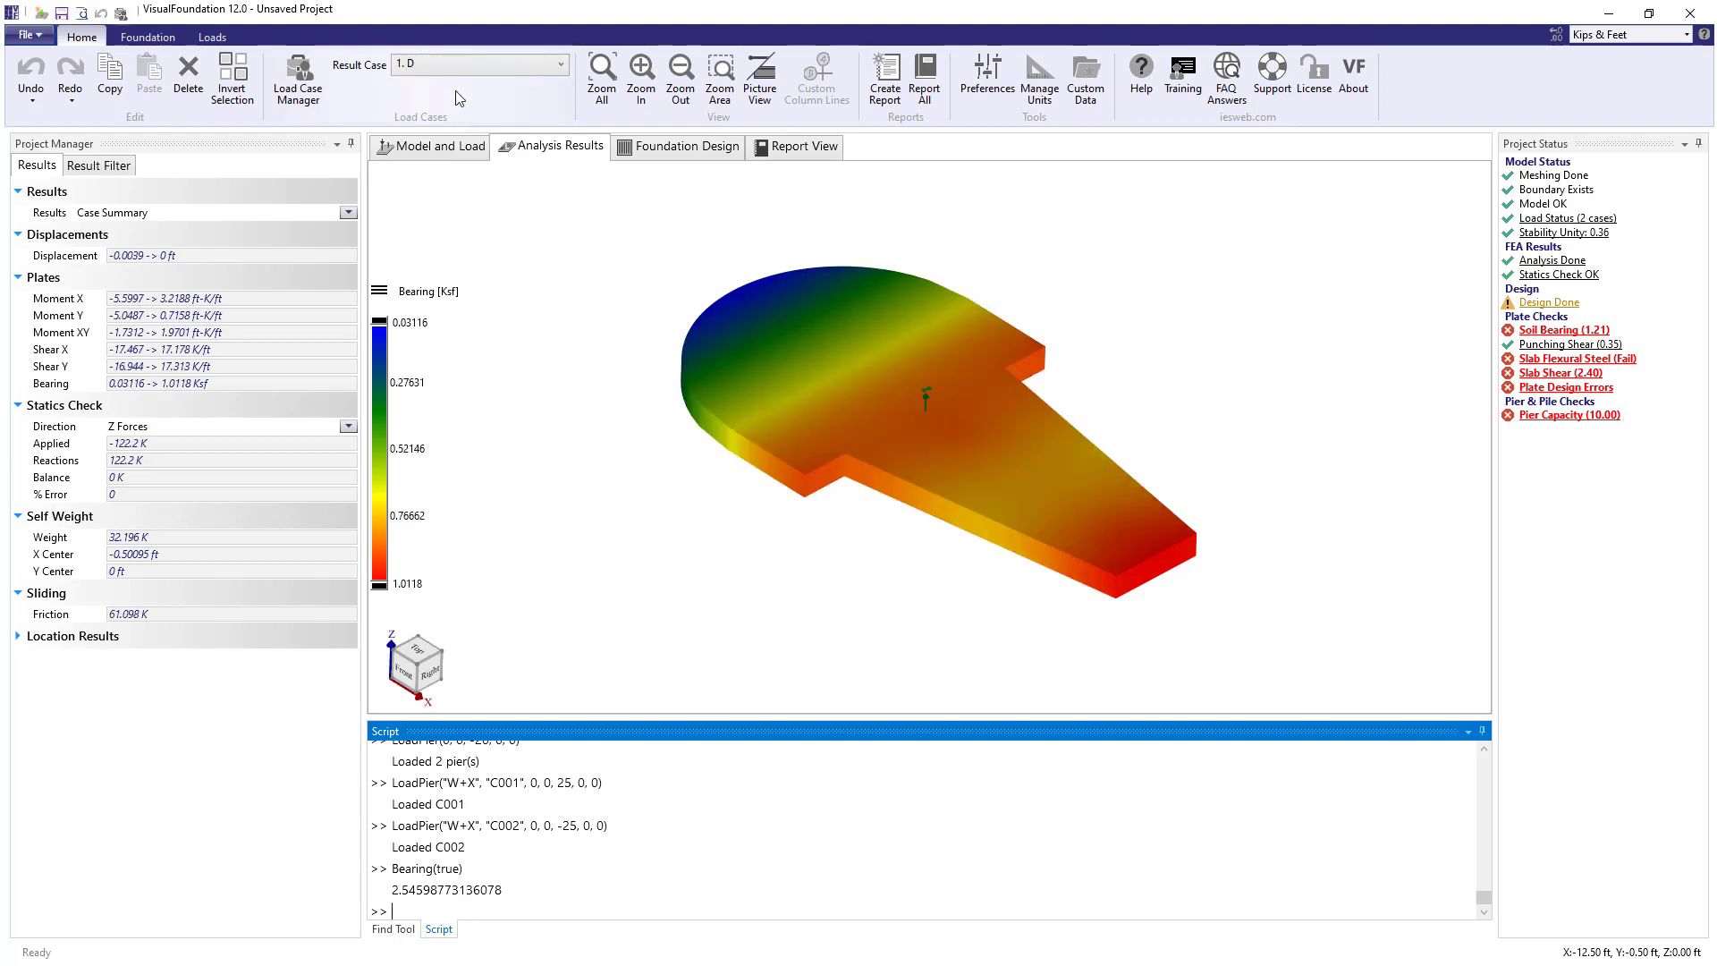
click(566, 906)
key(Up)
key(Left)
key(Left)
key(Left)
key(Left)
key(Left)
text(")
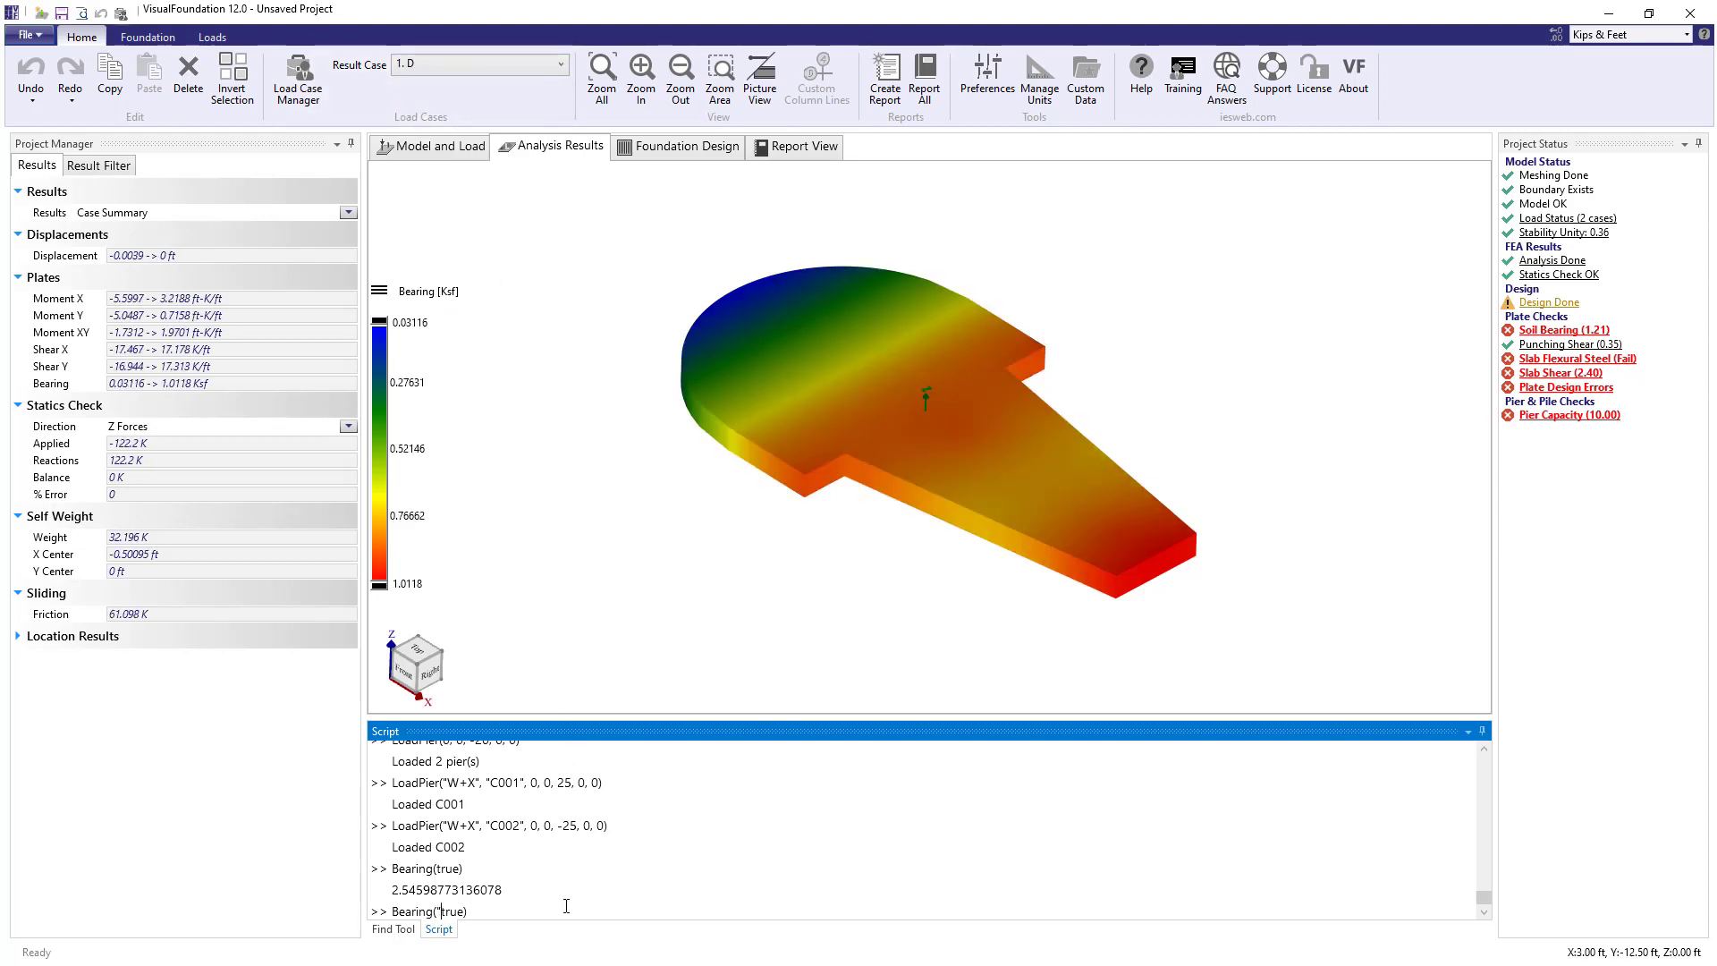
text(1. D",)
key(Return)
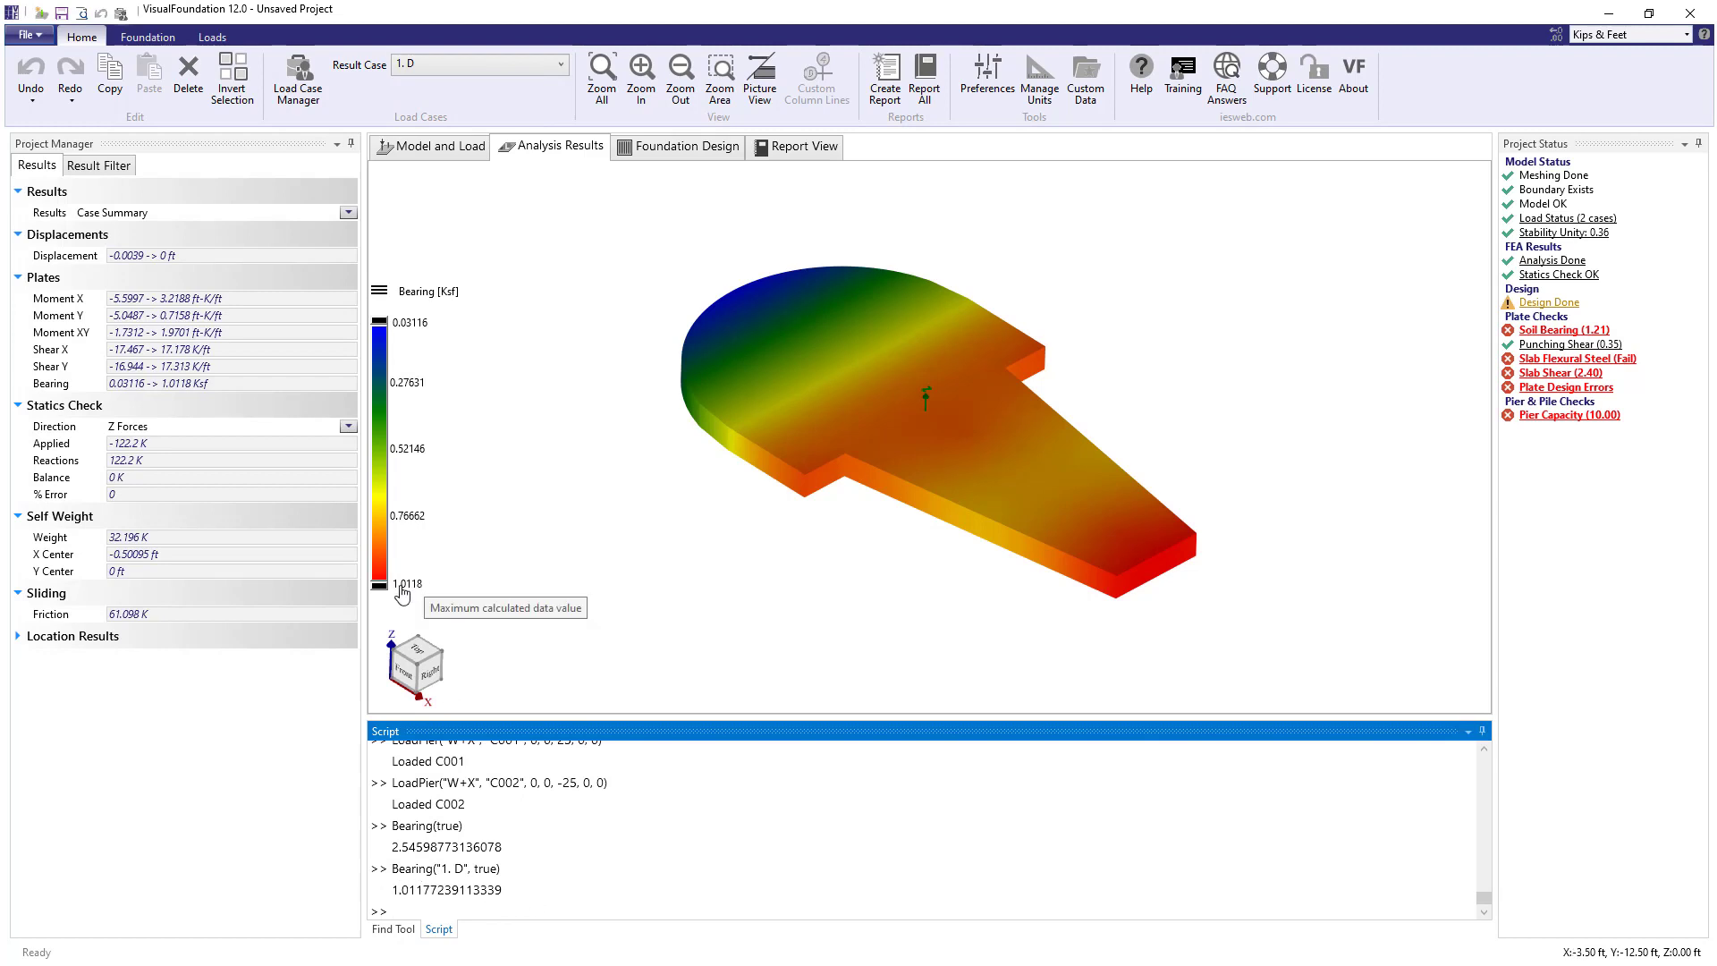
- Reuse the previous command as Bearing("1. D", 0, -6) to query the dead load bearing at that slab location
key(Up)
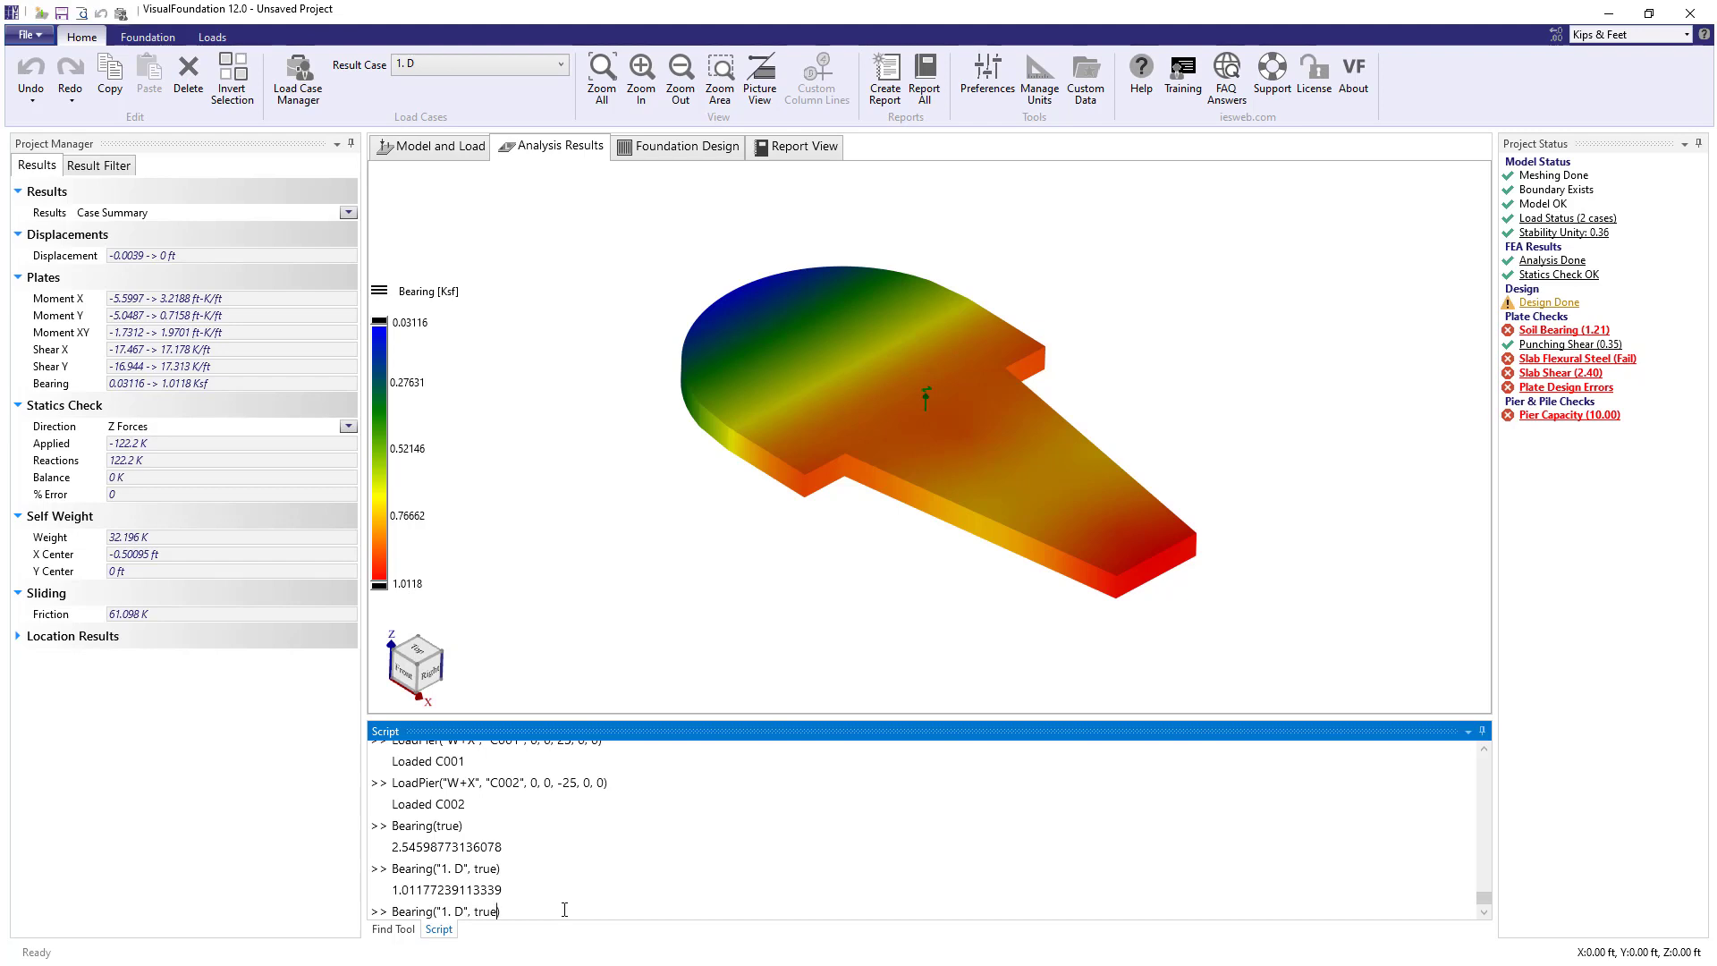
key(Left)
key(shift+Left)
key(shift+Left)
key(shift+Left)
key(shift+Left)
text(0, -6)
key(Return)
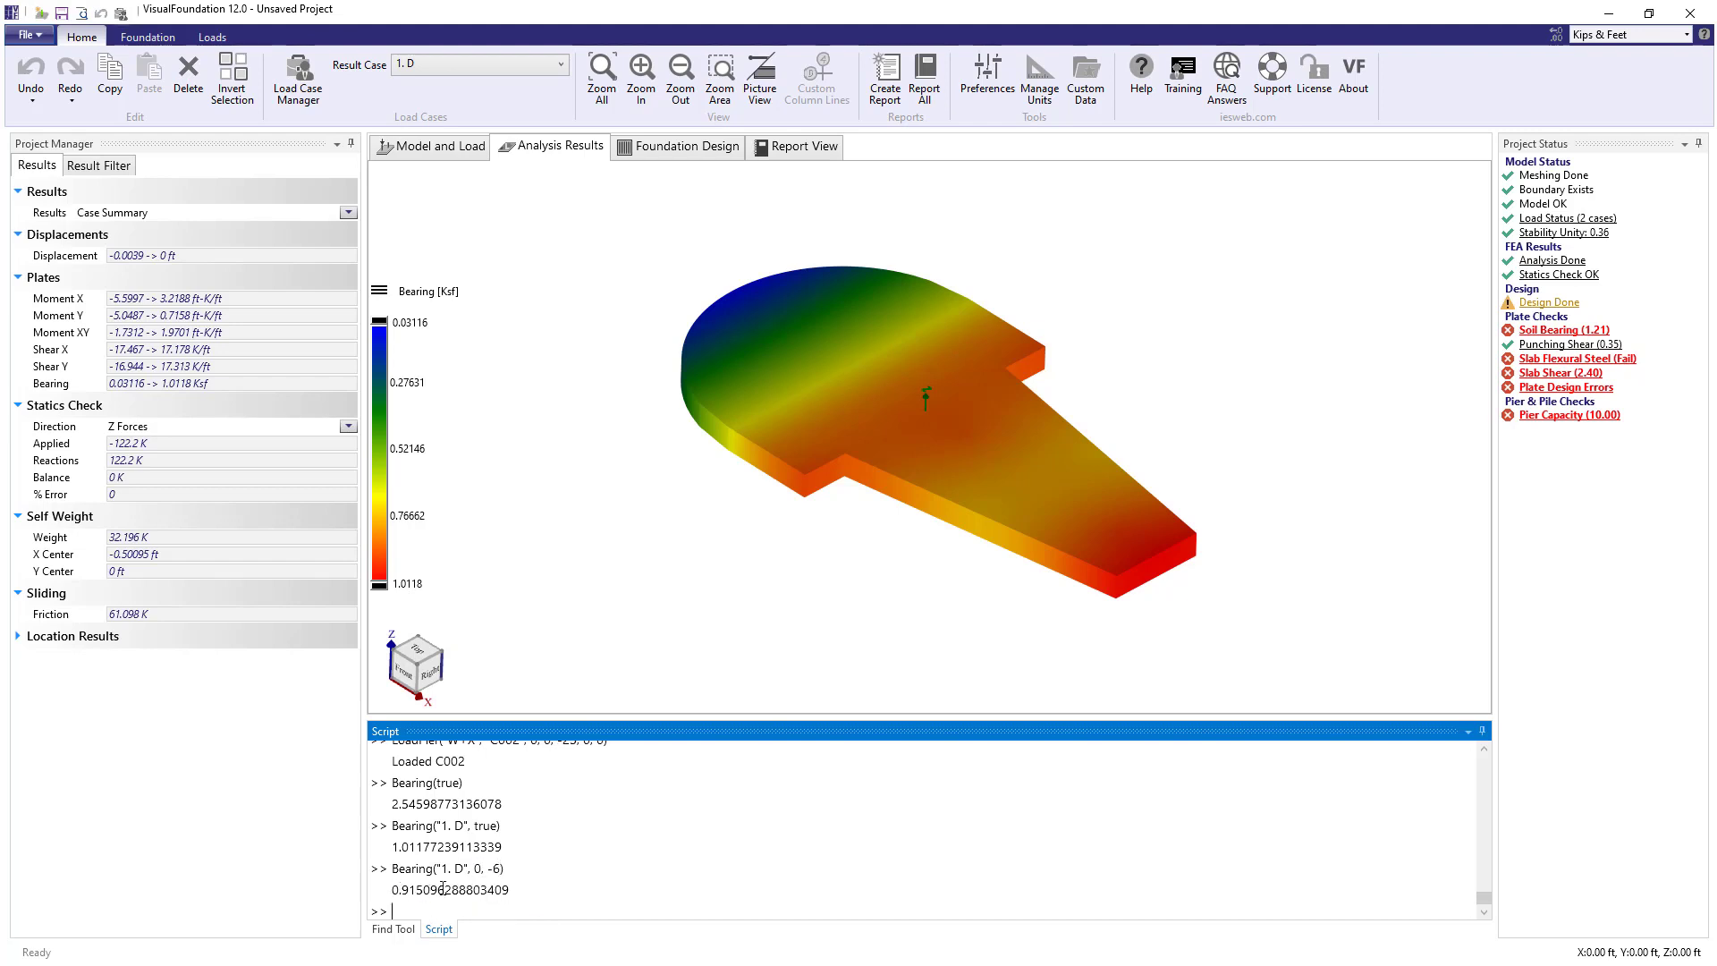
- Erase the script console's history by running the clear command
mouse_move(799, 492)
text(clear)
key(Return)
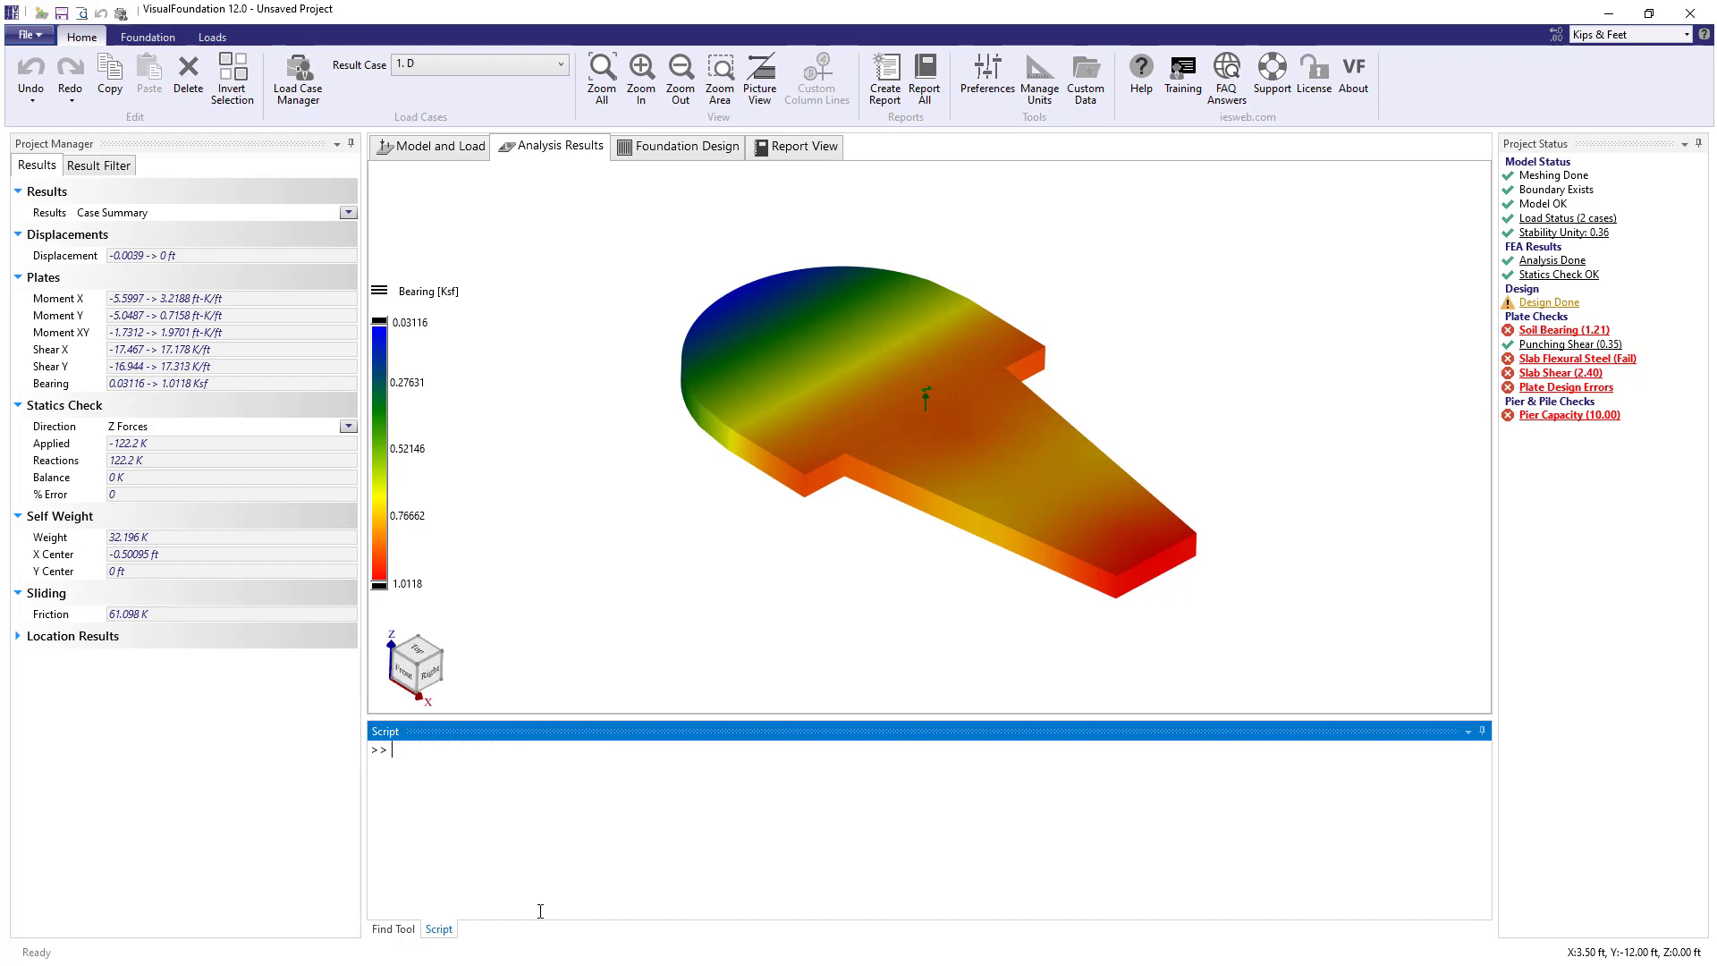
- Try to evaluate the names w and h in the script console, one after the other
text(w)
key(Return)
text(h)
key(Return)
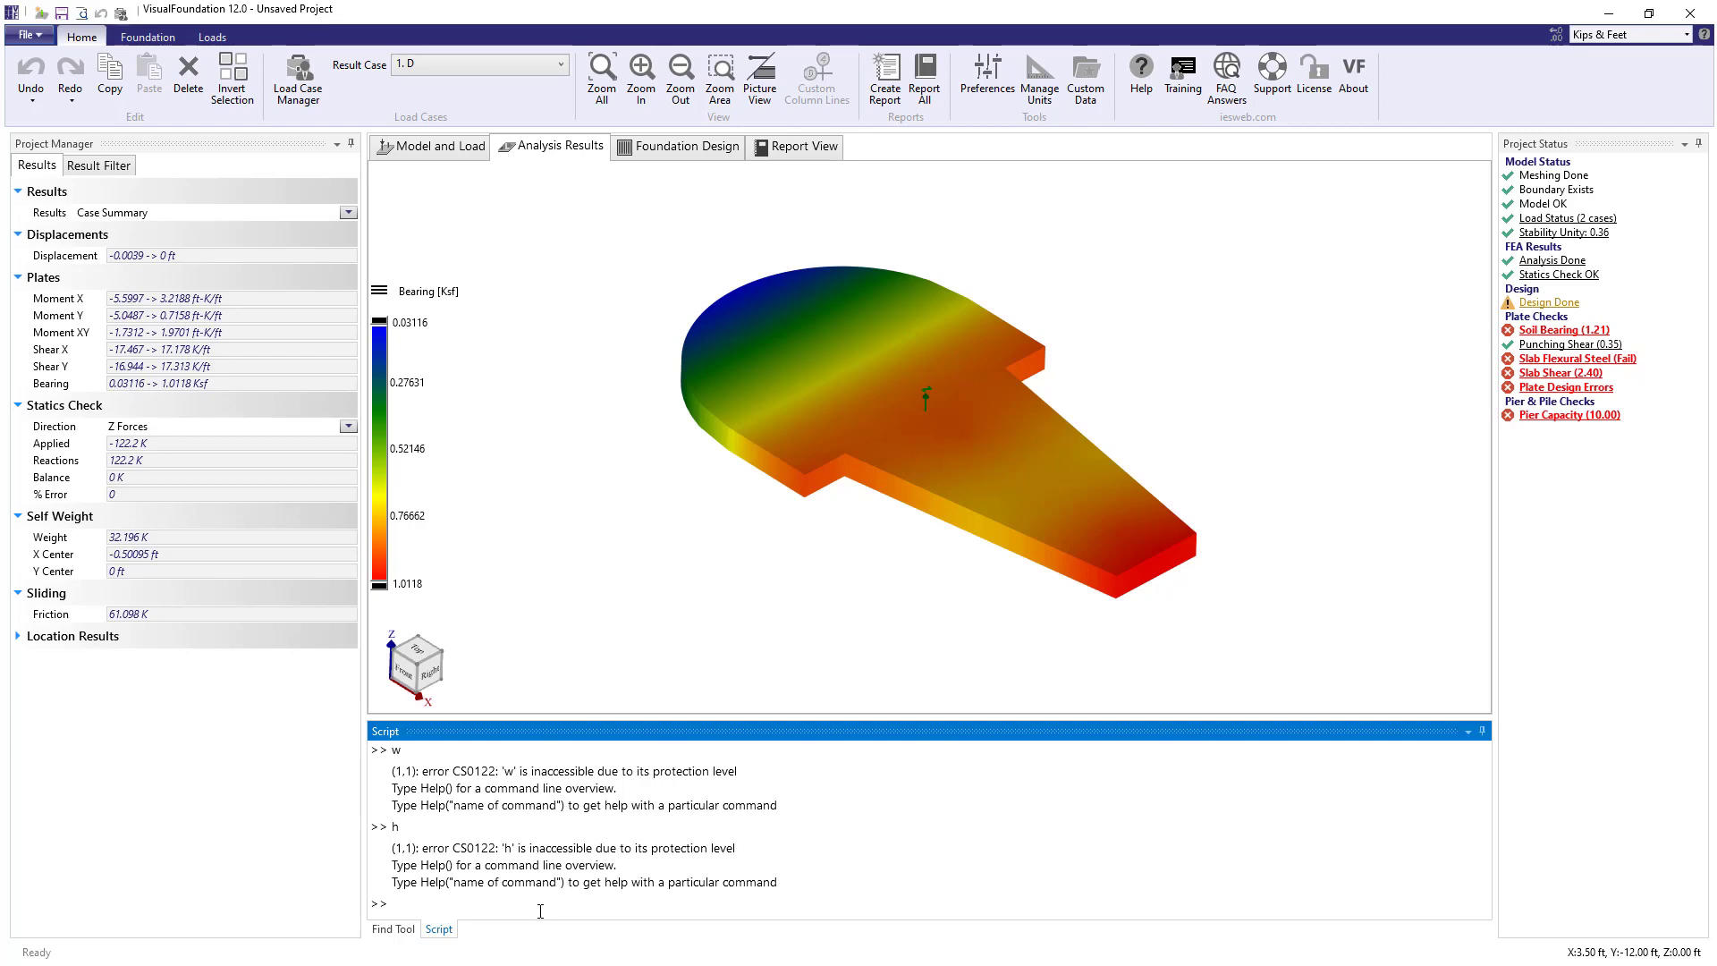